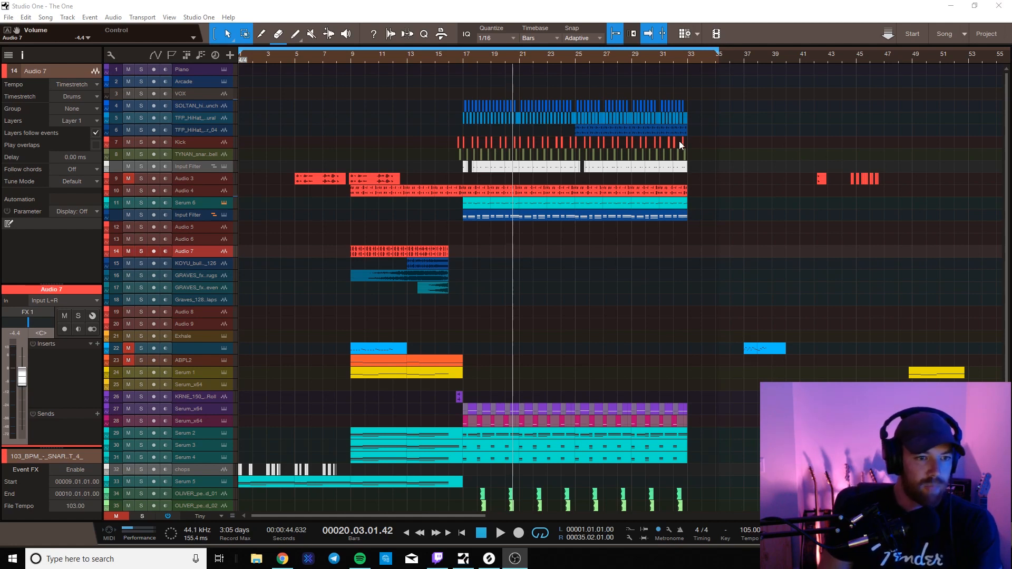
{"action": "scroll", "coordinate": [707, 148], "scroll_direction": "down", "scroll_amount": 1}
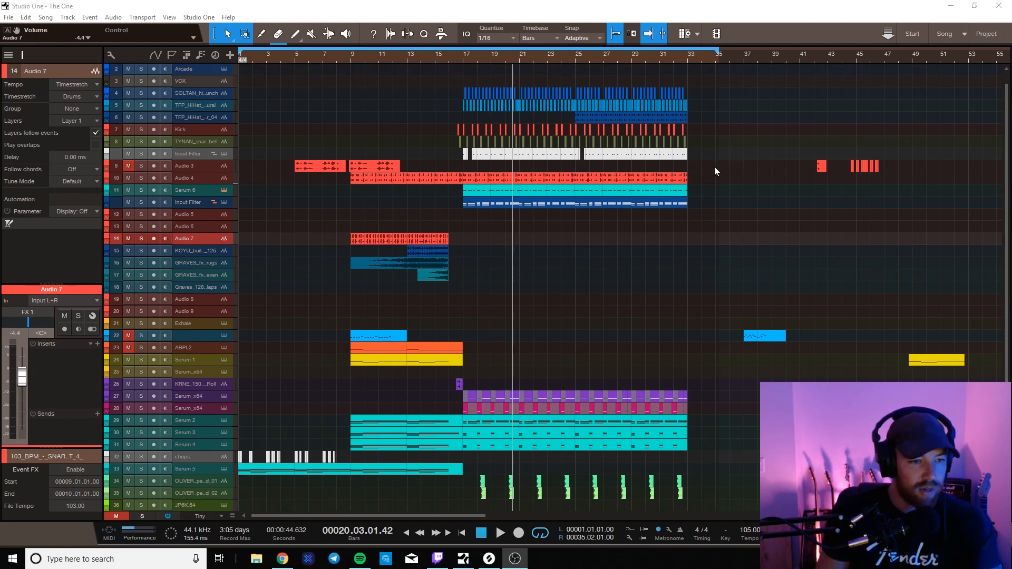
{"action": "scroll", "coordinate": [732, 169], "scroll_direction": "up", "scroll_amount": 1}
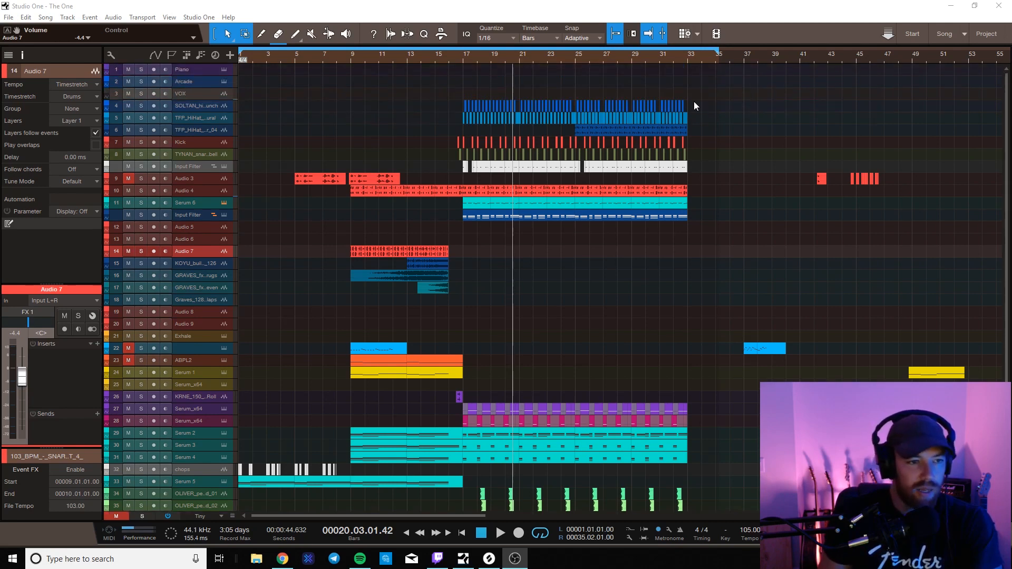
{"action": "left_click", "coordinate": [711, 225]}
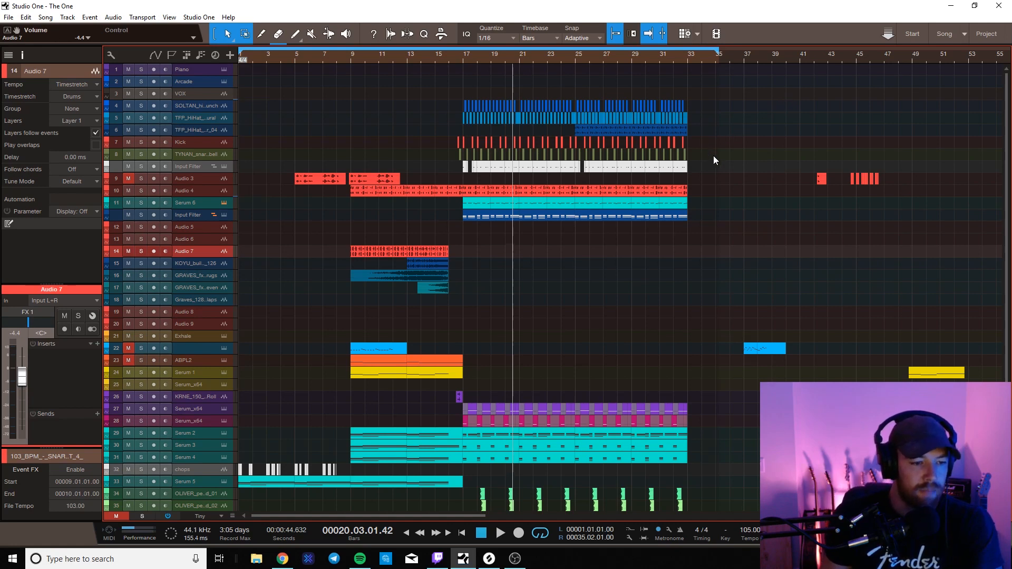
{"action": "scroll", "coordinate": [712, 148], "scroll_direction": "down", "scroll_amount": 3}
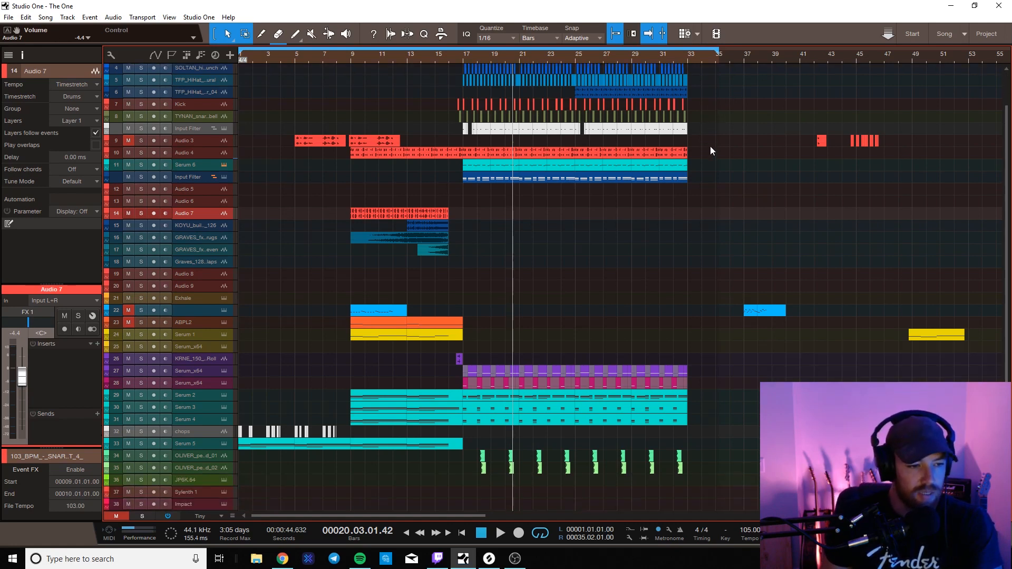
{"action": "scroll", "coordinate": [709, 145], "scroll_direction": "up", "scroll_amount": 3}
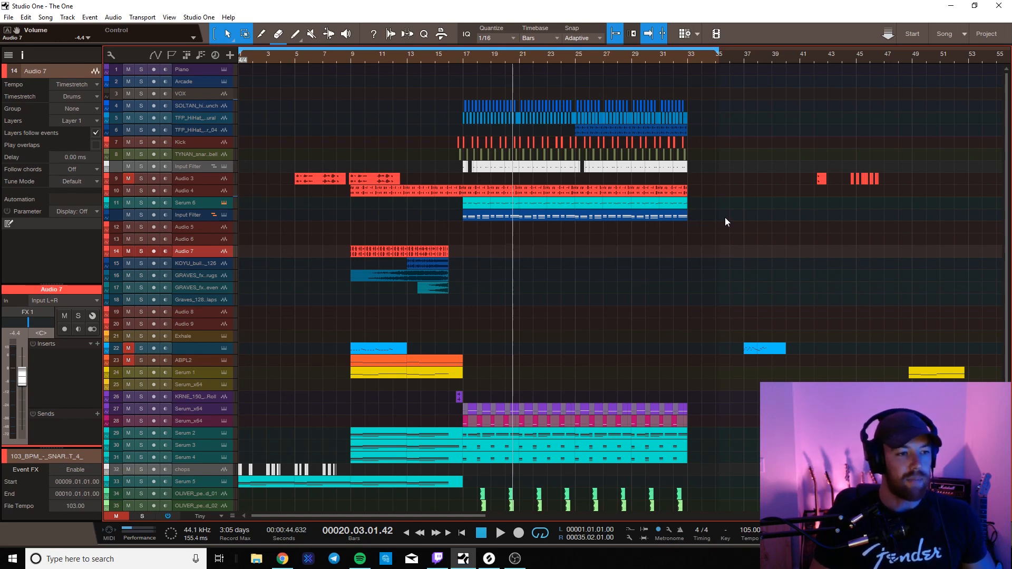
- Play the whole arrangement from the start of the song and stop playback just after bar 33
{"action": "key", "text": "Home"}
{"action": "key", "text": "space"}
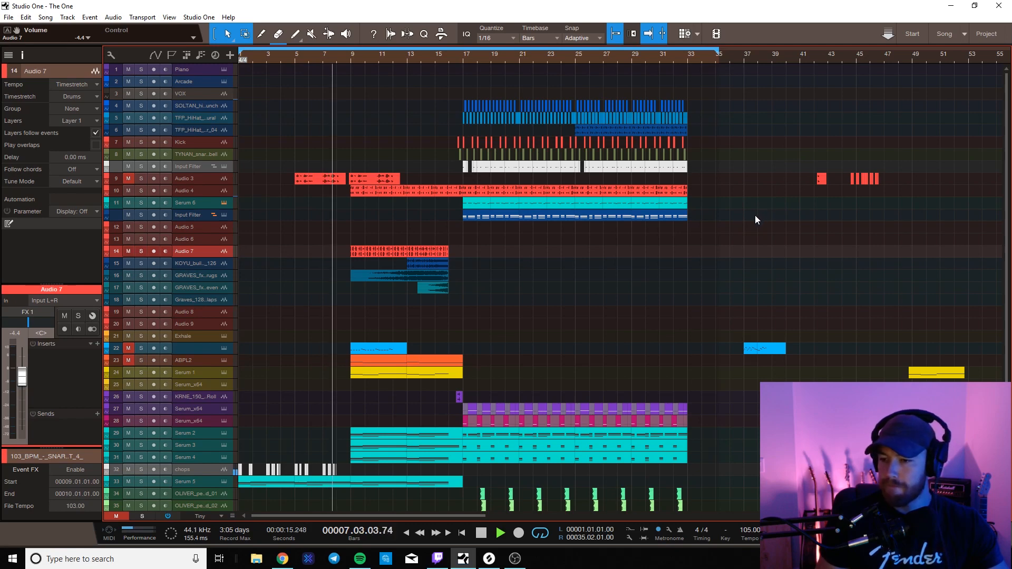
{"action": "mouse_move", "coordinate": [1011, 24]}
{"action": "left_mouse_down"}
{"action": "mouse_move", "coordinate": [830, 17]}
{"action": "mouse_move", "coordinate": [1011, 16]}
{"action": "left_mouse_up"}
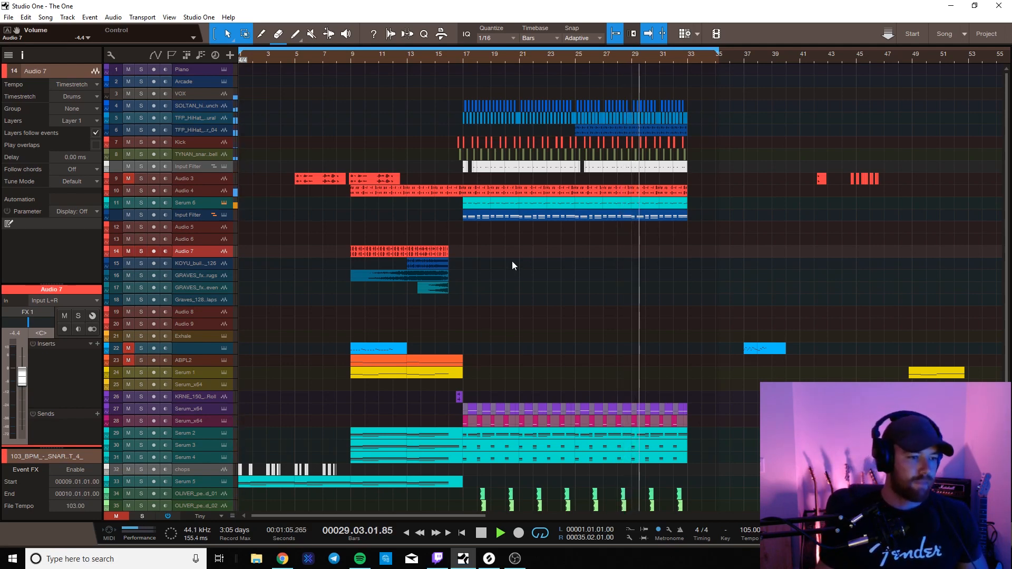
{"action": "scroll", "coordinate": [740, 210], "scroll_direction": "down", "scroll_amount": 2}
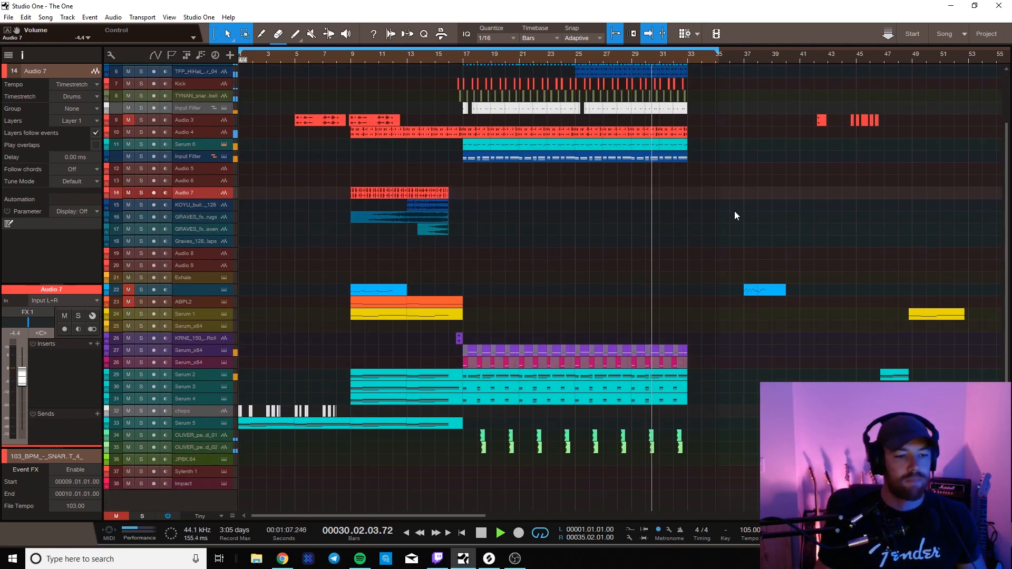
{"action": "scroll", "coordinate": [735, 211], "scroll_direction": "up", "scroll_amount": 2}
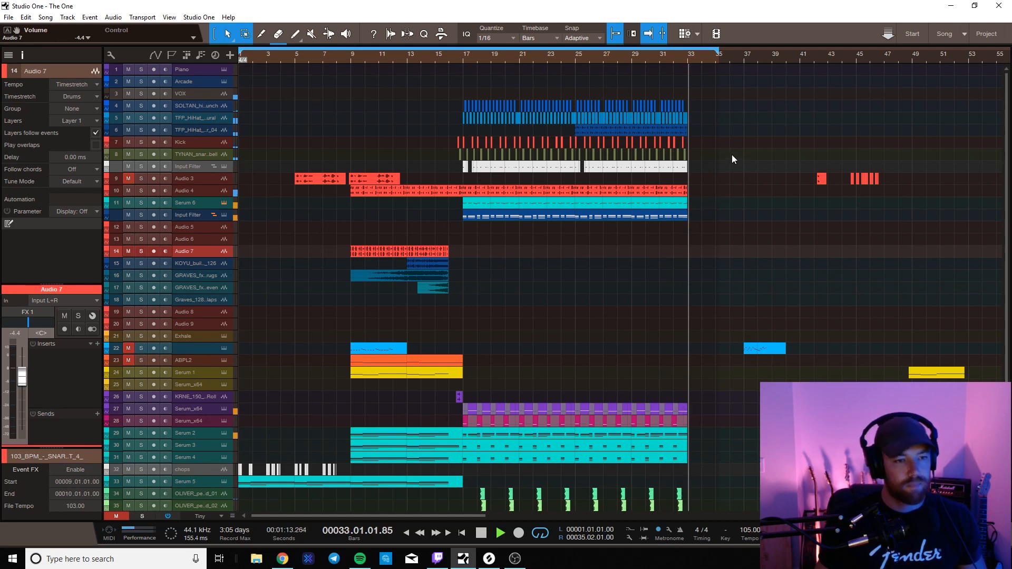
{"action": "key", "text": "space"}
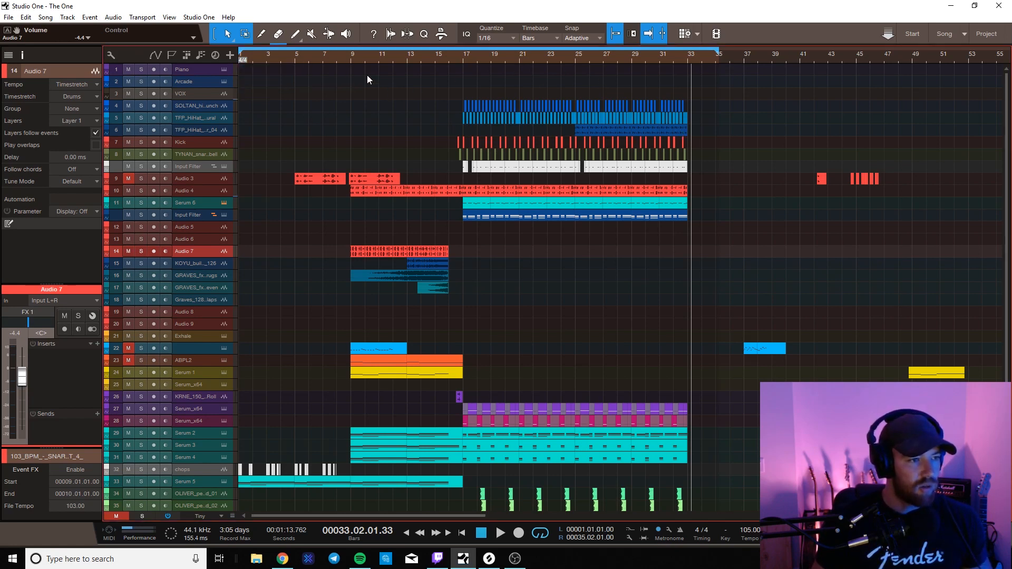
- Solo the Serum 5 track and play it from the start of the song
{"action": "left_click_drag", "start_coordinate": [353, 63], "coordinate": [569, 66]}
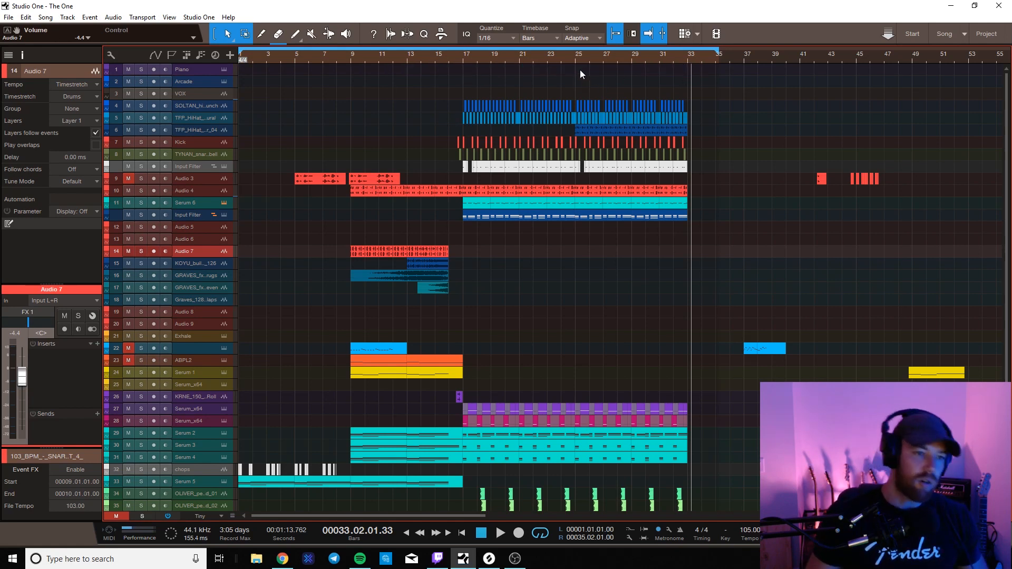
{"action": "scroll", "coordinate": [375, 125], "scroll_direction": "down", "scroll_amount": 2}
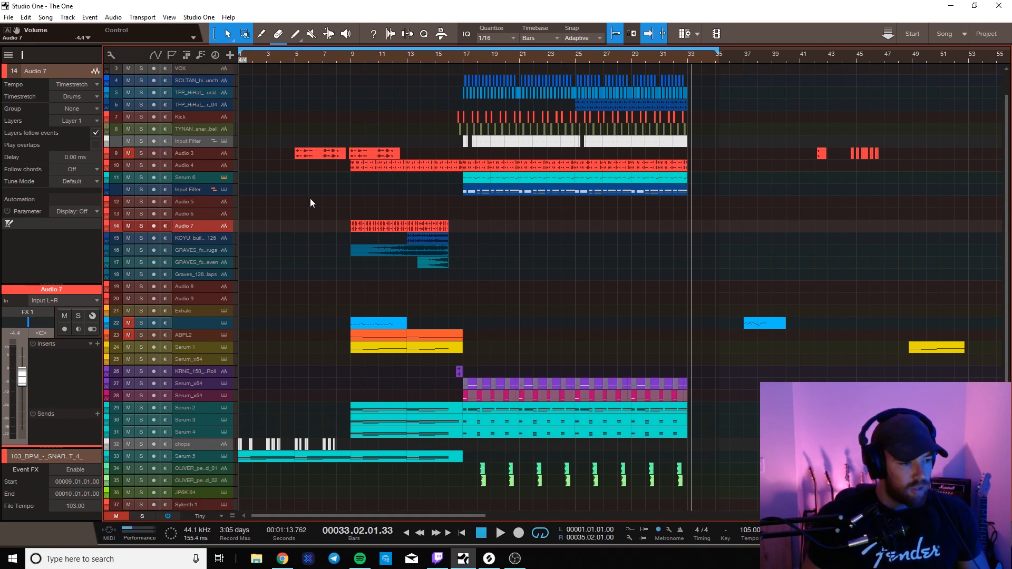
{"action": "scroll", "coordinate": [301, 247], "scroll_direction": "down", "scroll_amount": 1}
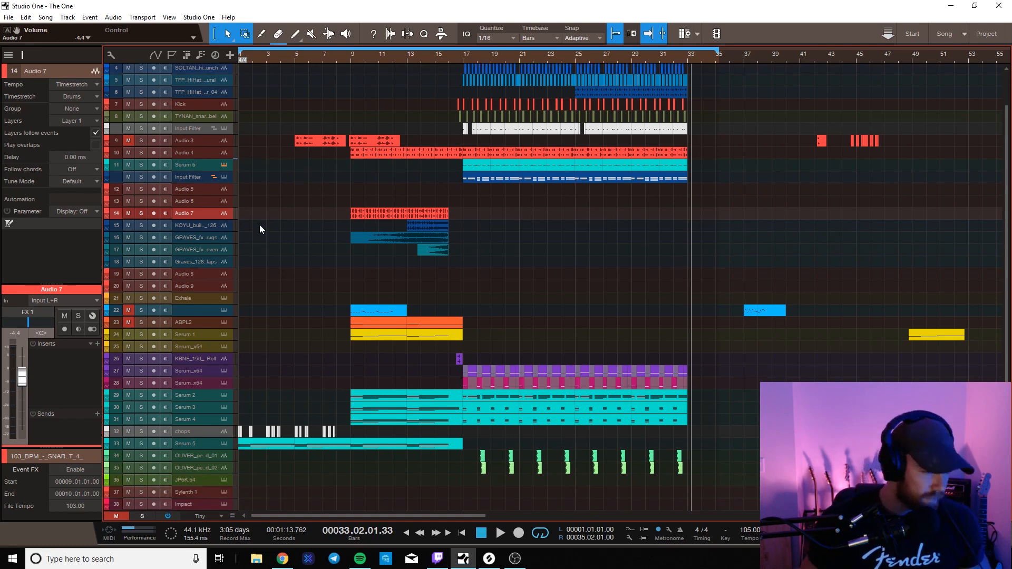
{"action": "scroll", "coordinate": [318, 279], "scroll_direction": "down", "scroll_amount": 2}
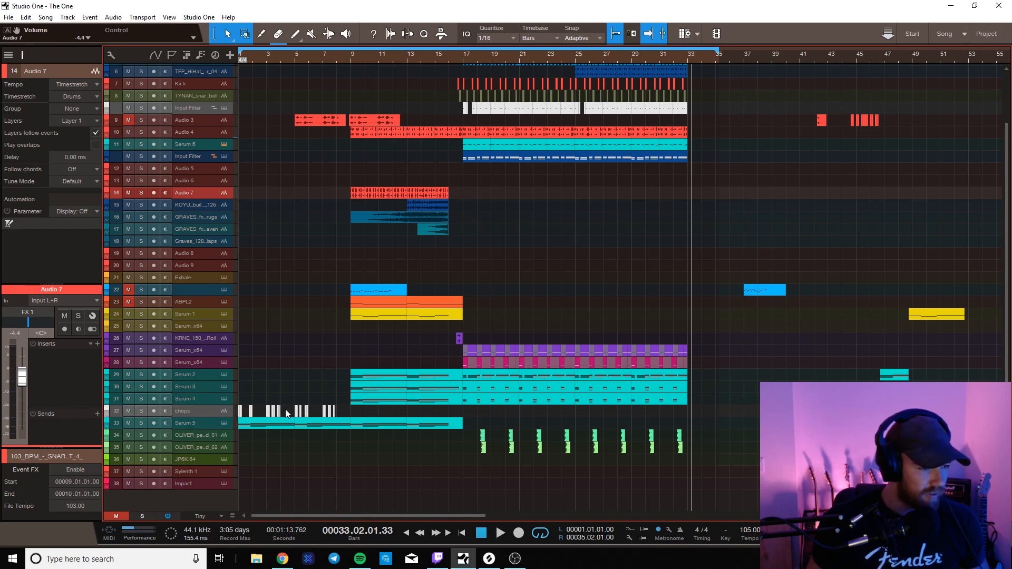
{"action": "left_click", "coordinate": [141, 423]}
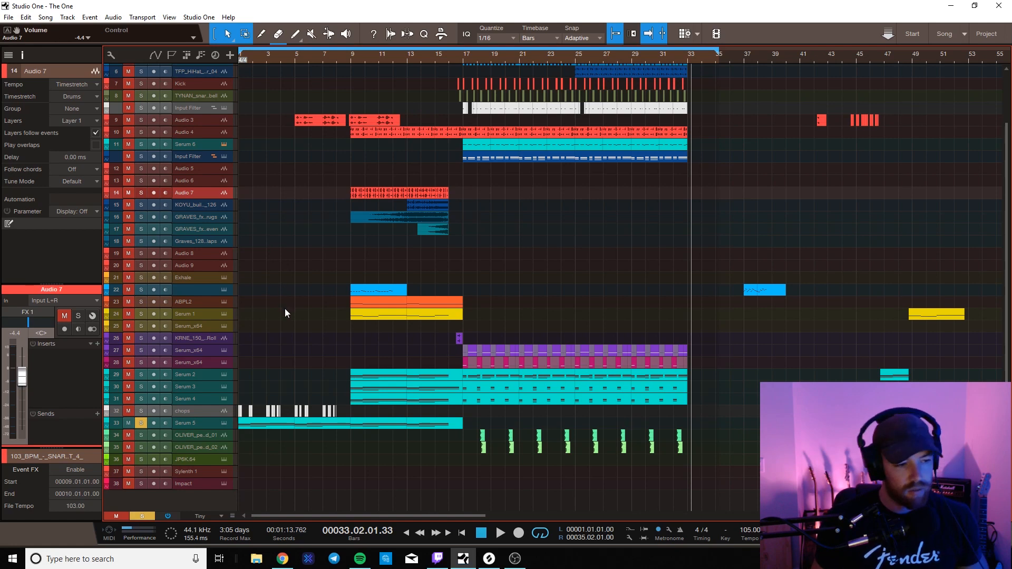
{"action": "key", "text": "Home"}
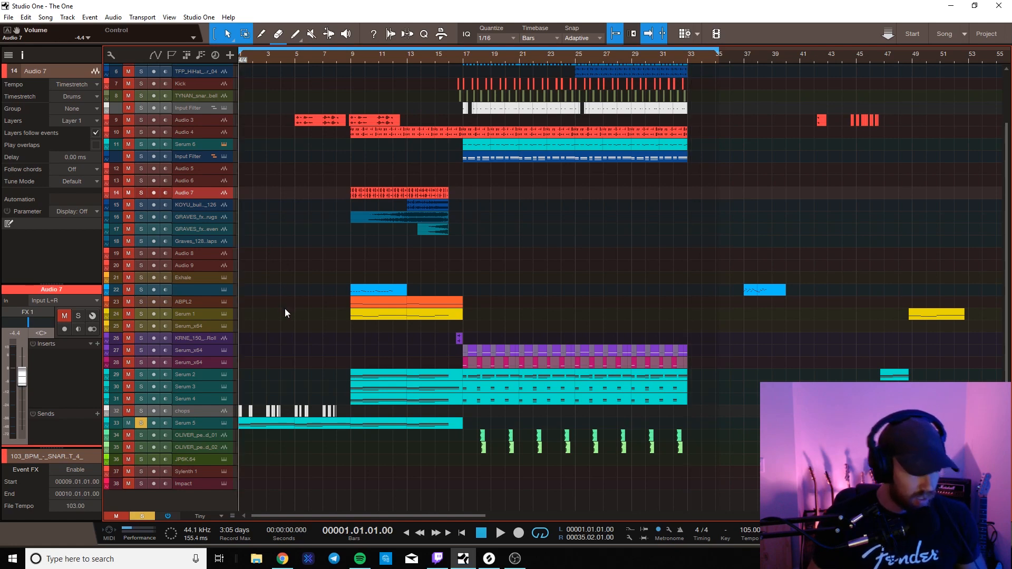
{"action": "key", "text": "space"}
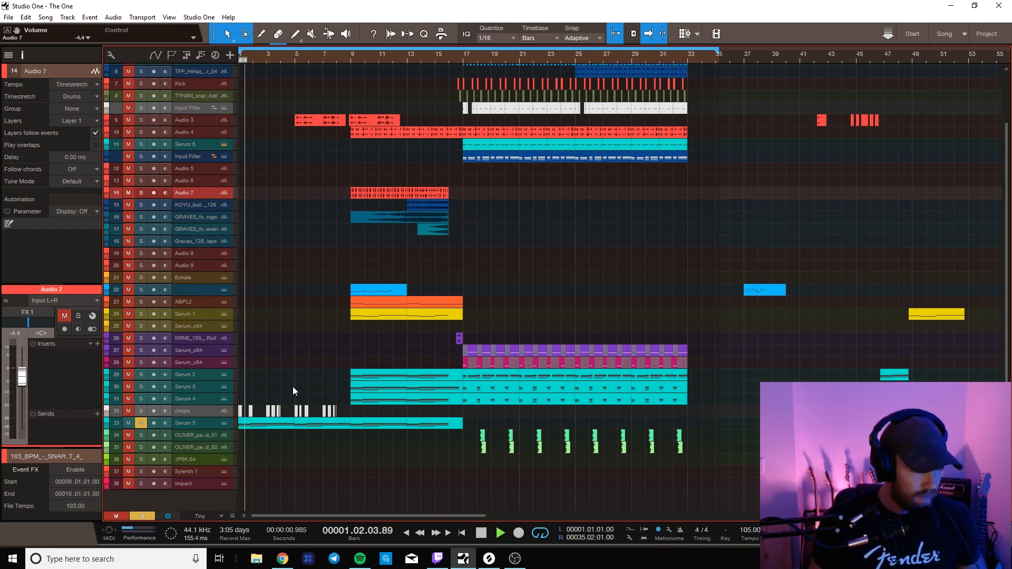
- Open the first Serum 5 part in the note editor, listen to its chords, then close the editor, stop playback and unsolo the track
{"action": "double_click", "coordinate": [258, 424]}
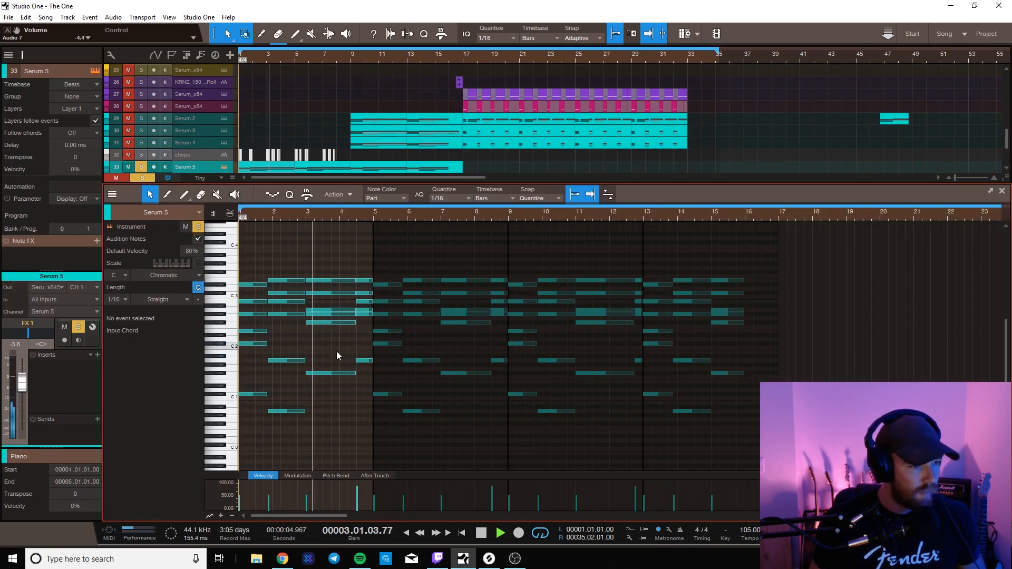
{"action": "key", "text": "space"}
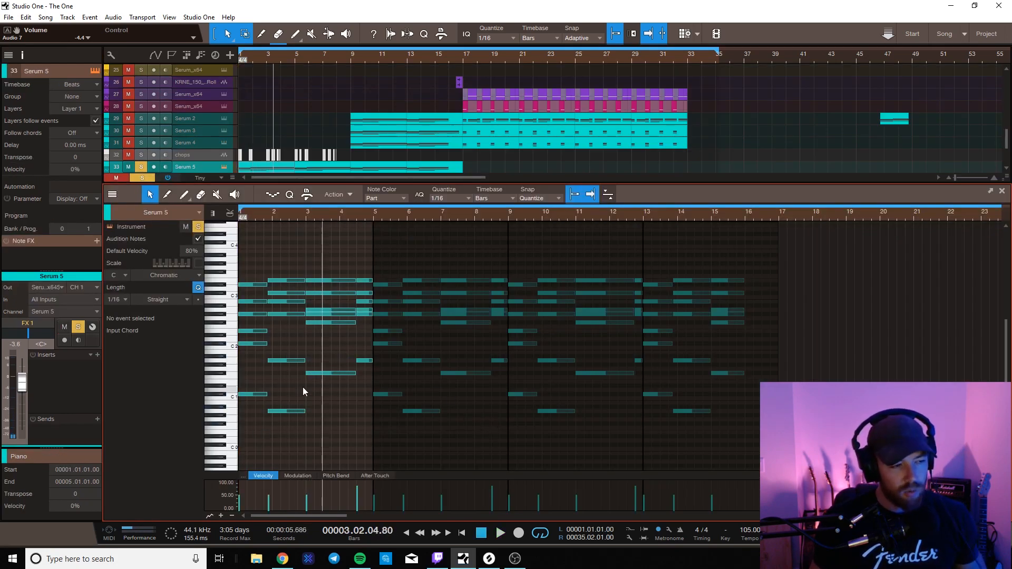
{"action": "key", "text": "space"}
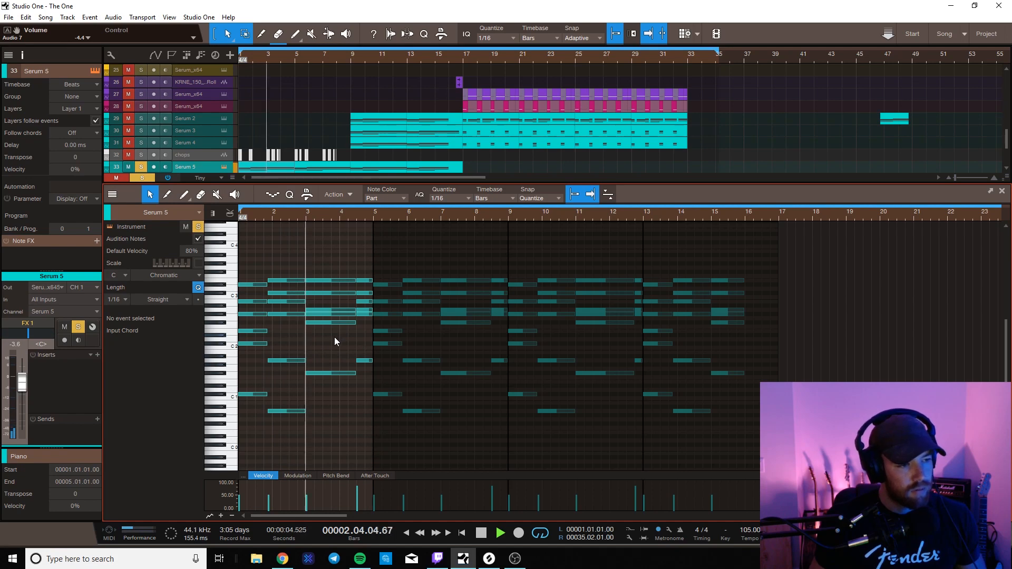
{"action": "key", "text": "F2"}
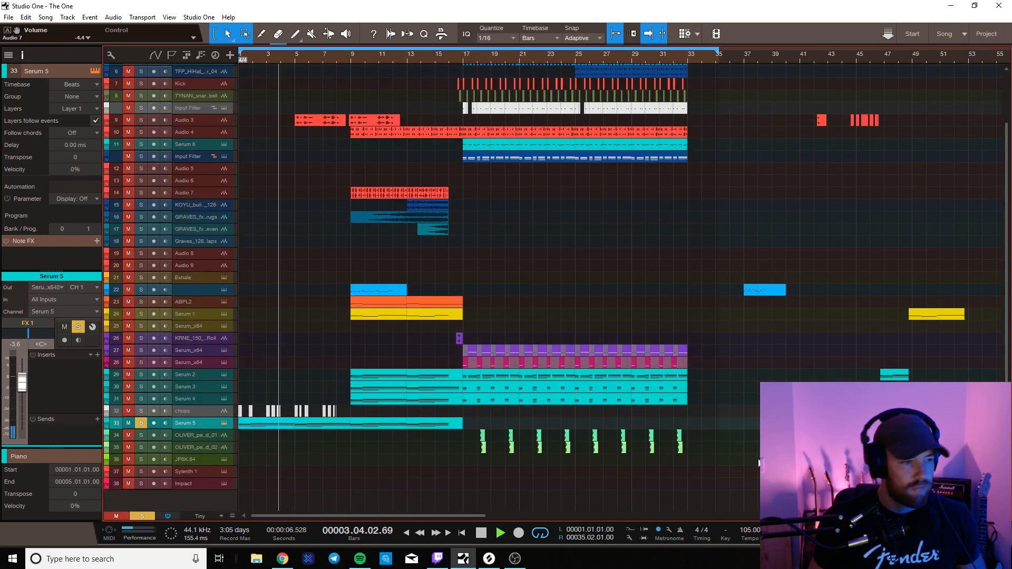
{"action": "key", "text": "space"}
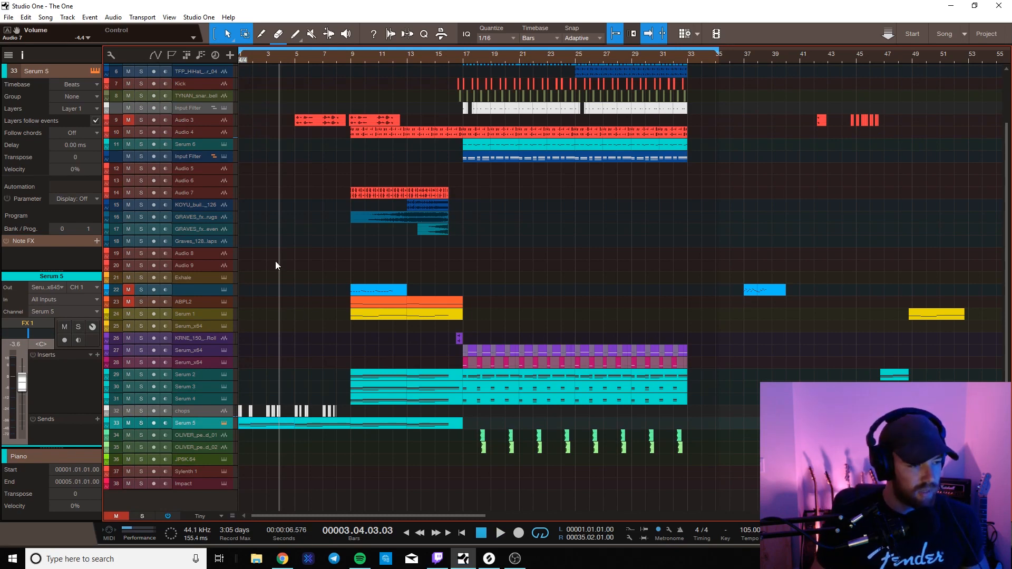
- Reopen the first Serum 5 part, select the notes of its opening chord to inspect the voicing, and close the editor
{"action": "double_click", "coordinate": [245, 426]}
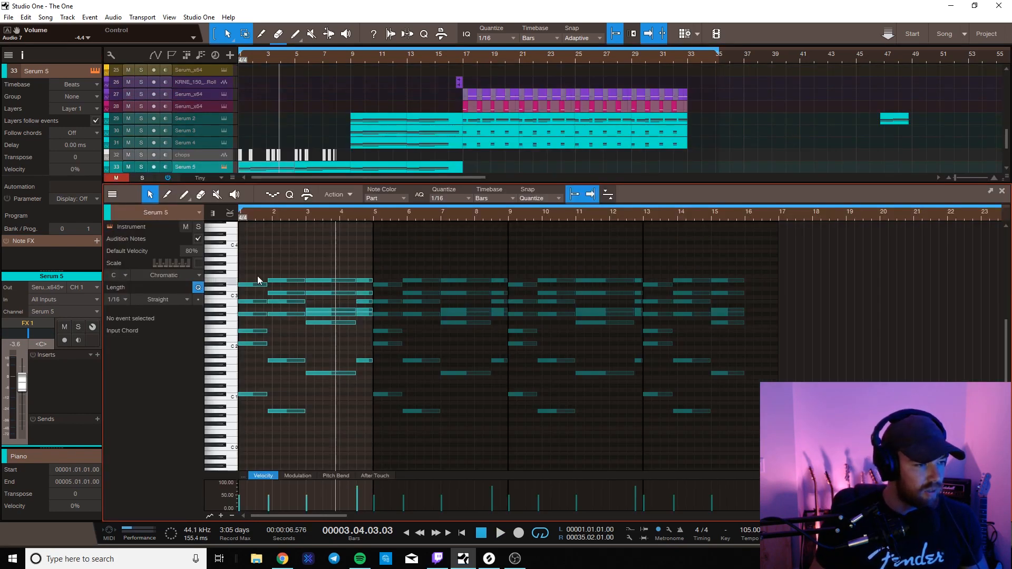
{"action": "left_click_drag", "start_coordinate": [255, 266], "coordinate": [249, 406]}
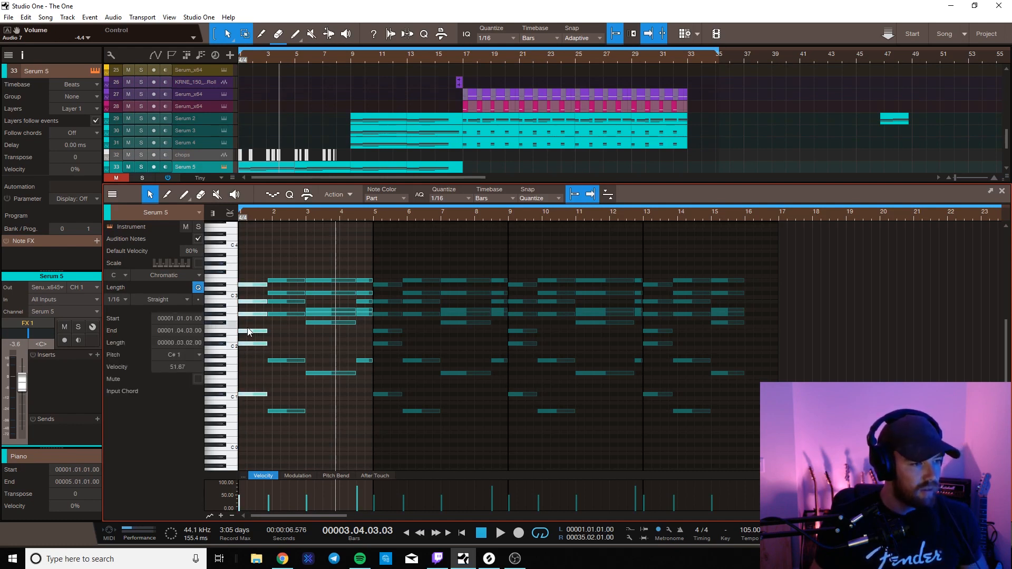
{"action": "left_click", "coordinate": [253, 294]}
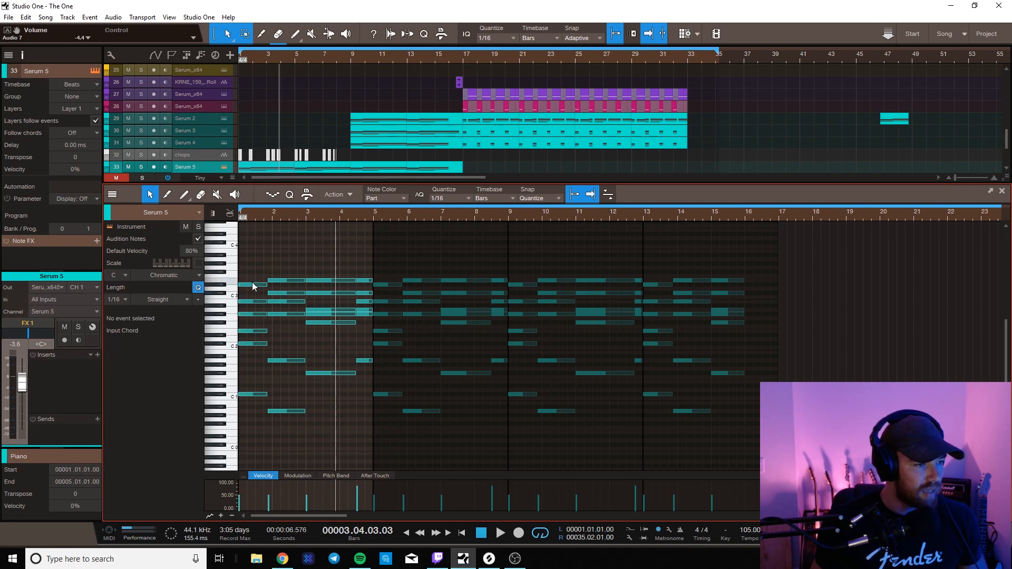
{"action": "left_click", "coordinate": [254, 285]}
{"action": "left_click", "coordinate": [255, 277]}
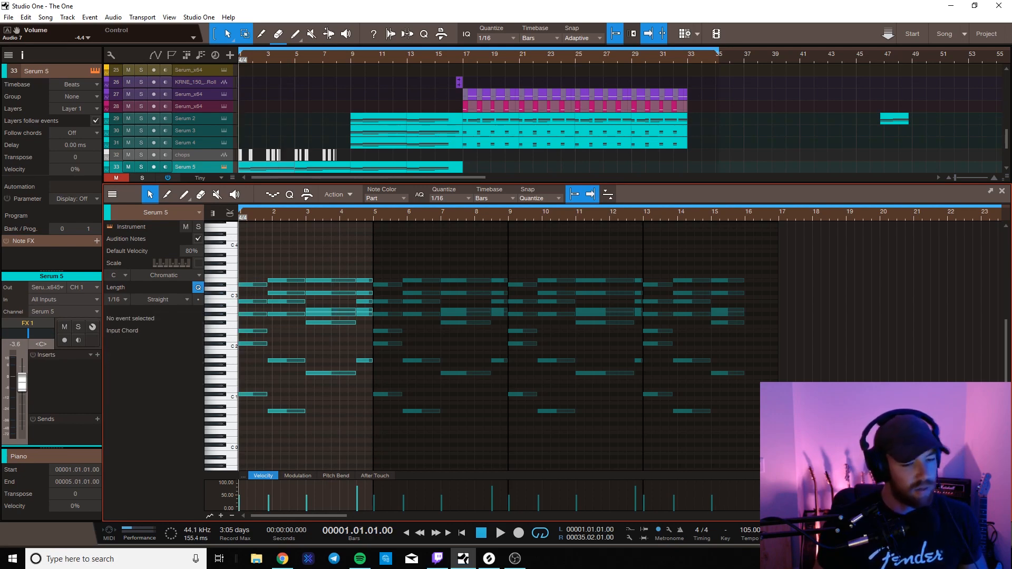
{"action": "key", "text": "F2"}
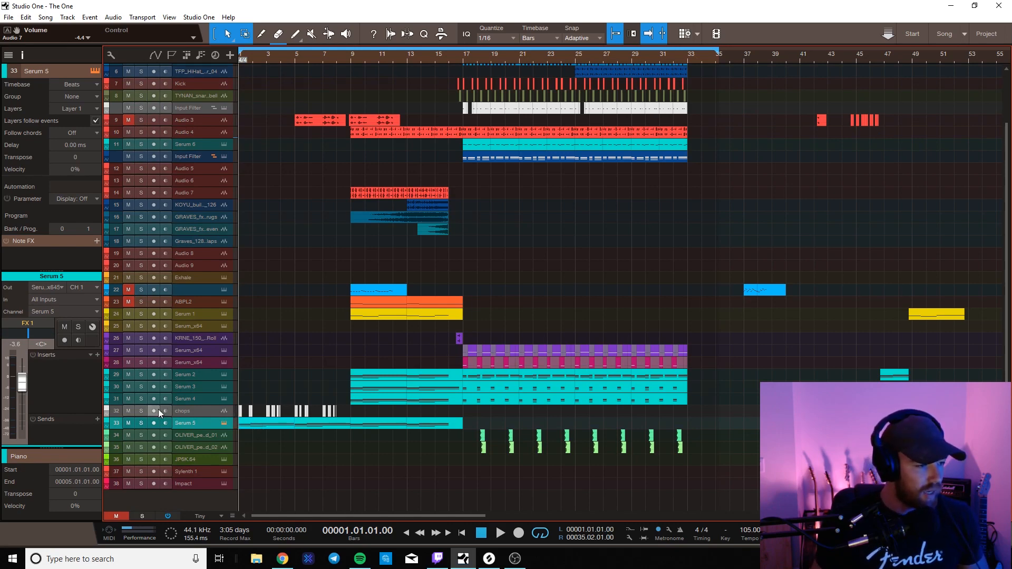
- Solo the chops track, play its first vocal chops from the start of the song, then unsolo it and stop playback
{"action": "left_click", "coordinate": [142, 411]}
{"action": "scroll", "coordinate": [262, 56], "scroll_direction": "up", "scroll_amount": 5}
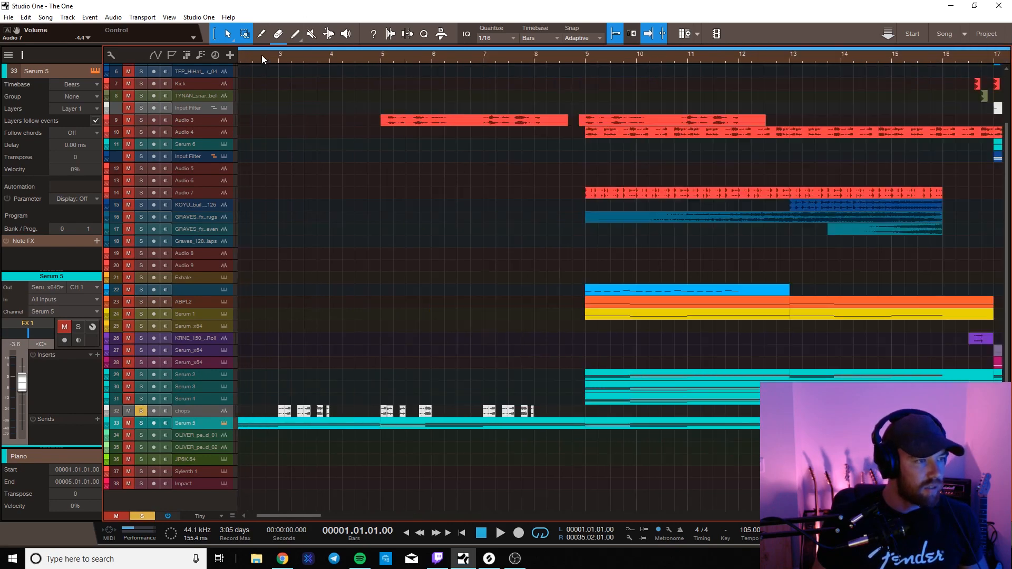
{"action": "key", "text": "space"}
{"action": "key", "text": "space"}
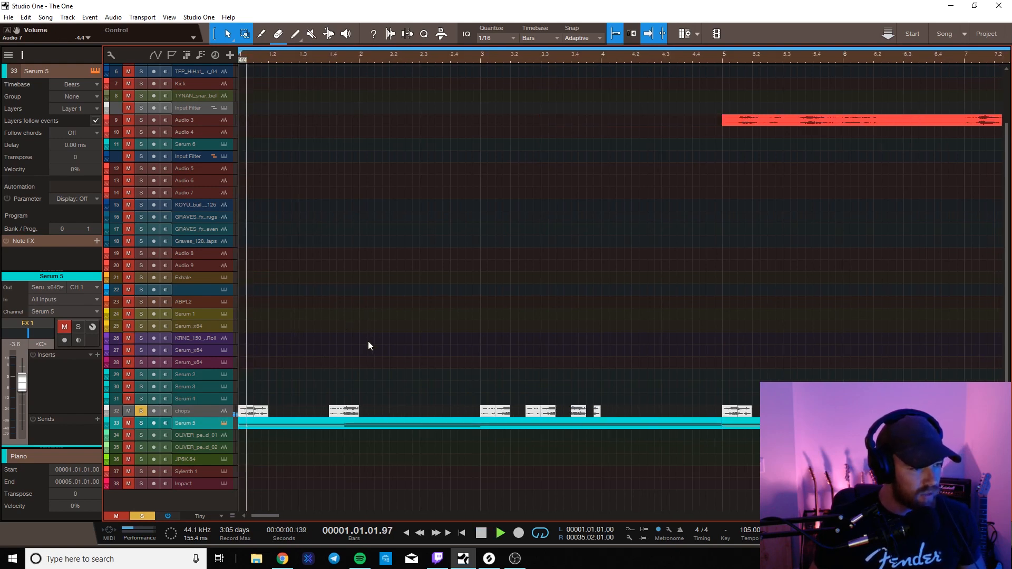
{"action": "left_click", "coordinate": [141, 411]}
{"action": "key", "text": "space"}
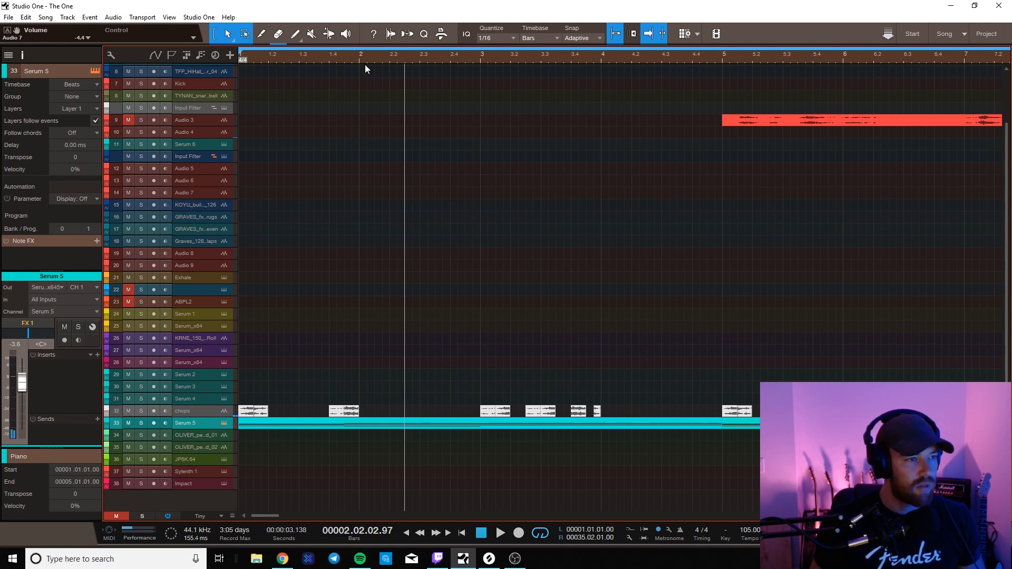
- Solo the Audio 3 track and play it from just before bar 5
{"action": "scroll", "coordinate": [365, 58], "scroll_direction": "down", "scroll_amount": 5}
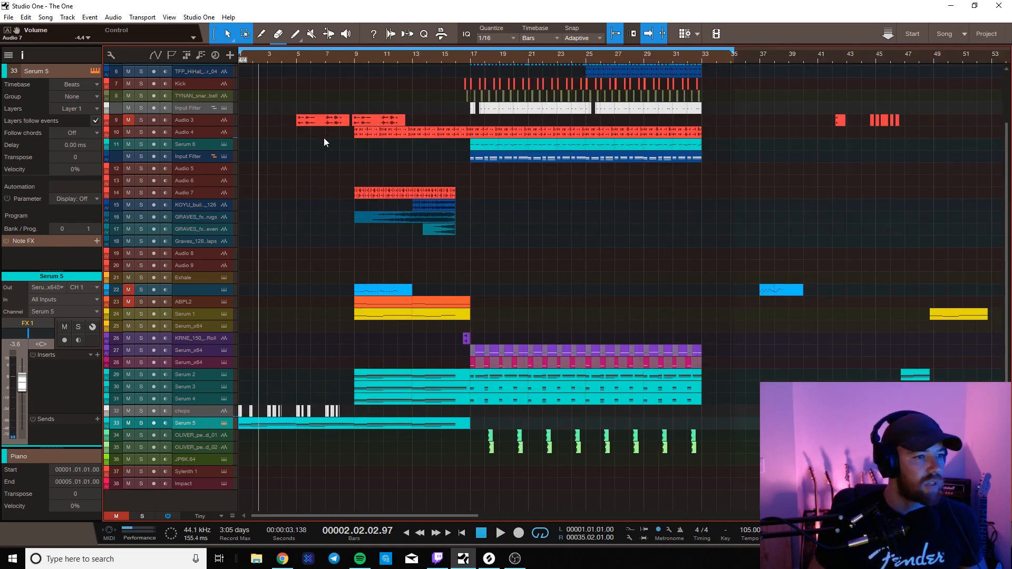
{"action": "left_click", "coordinate": [140, 120]}
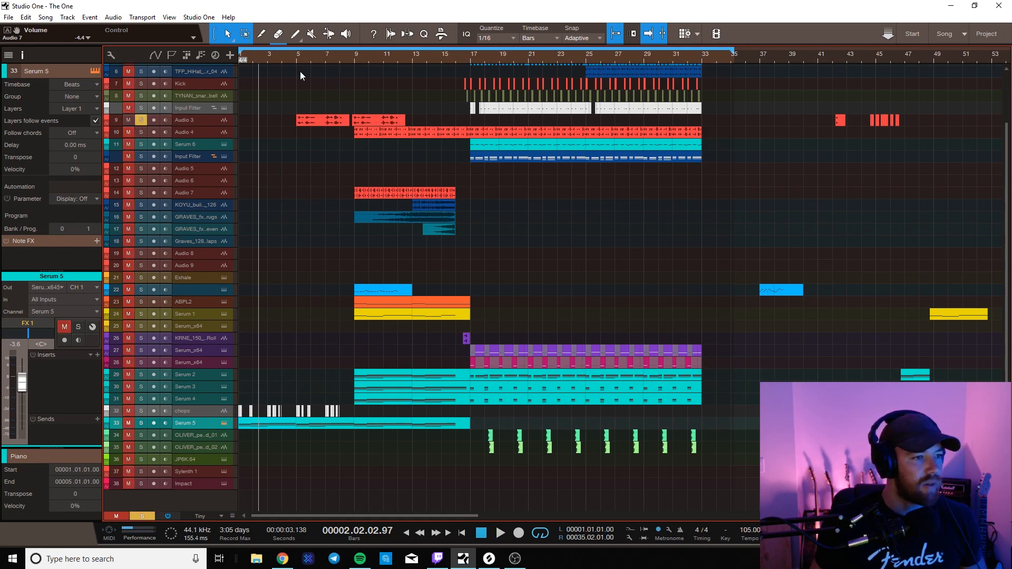
{"action": "left_click", "coordinate": [293, 57]}
{"action": "key", "text": "space"}
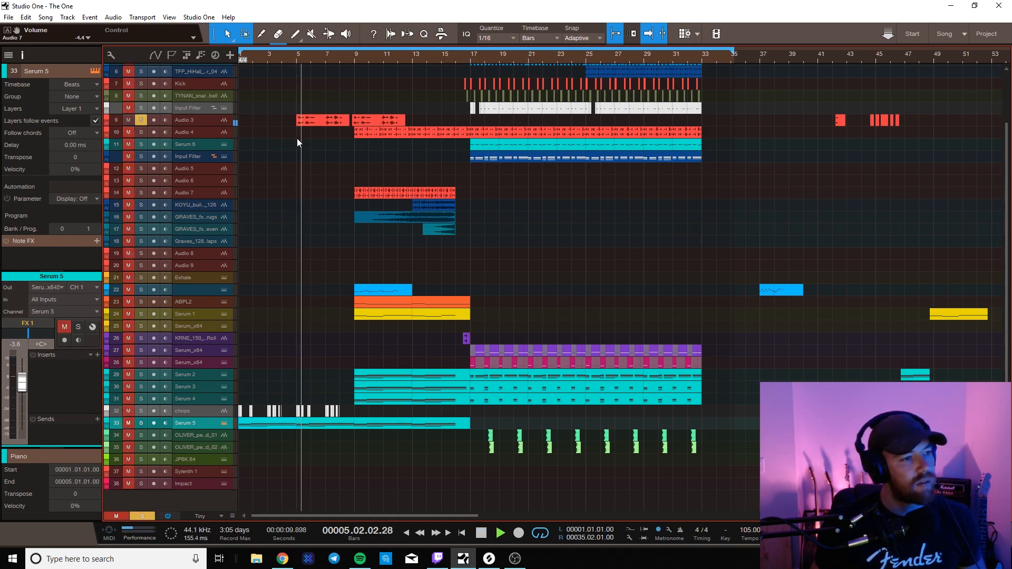
- Increase the height of the Audio 3 track to show its waveforms larger, then stop playback and unsolo the track
{"action": "left_click", "coordinate": [184, 122]}
{"action": "left_click_drag", "start_coordinate": [163, 151], "coordinate": [159, 152]}
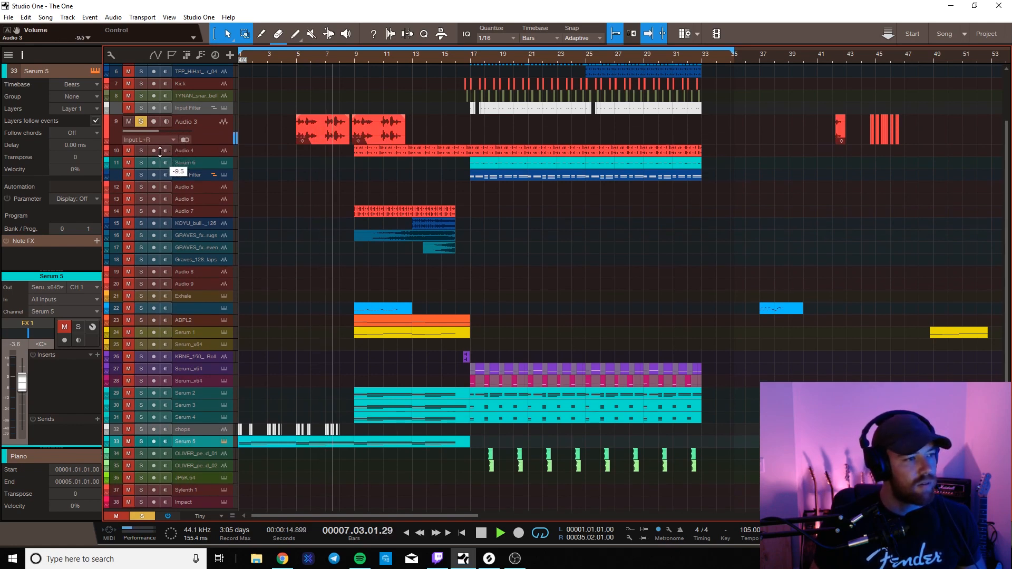
{"action": "key", "text": "space"}
{"action": "left_click", "coordinate": [141, 121]}
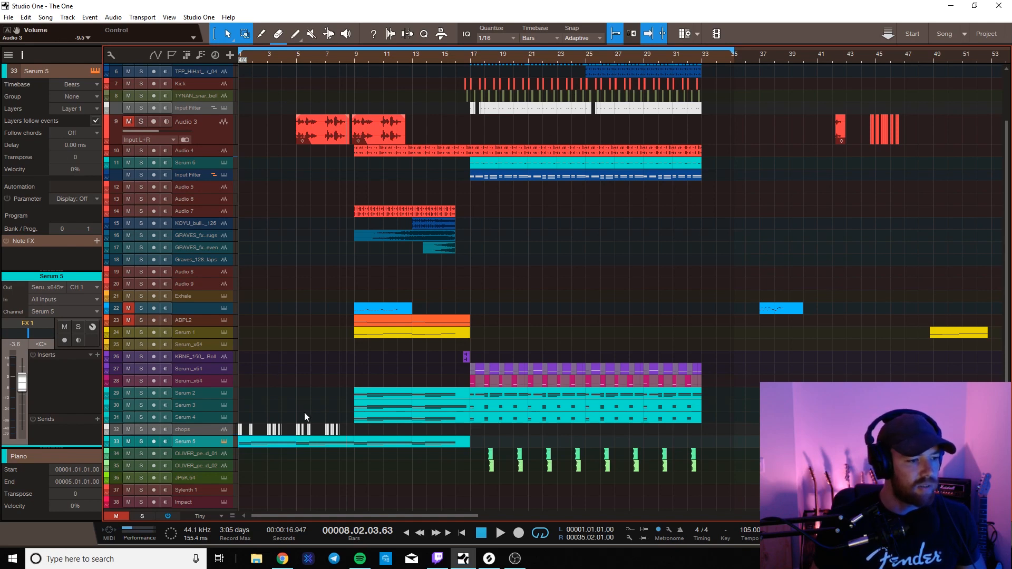
- Return the playhead to the start of the song and solo the Serum 2 track
{"action": "left_click", "coordinate": [187, 431]}
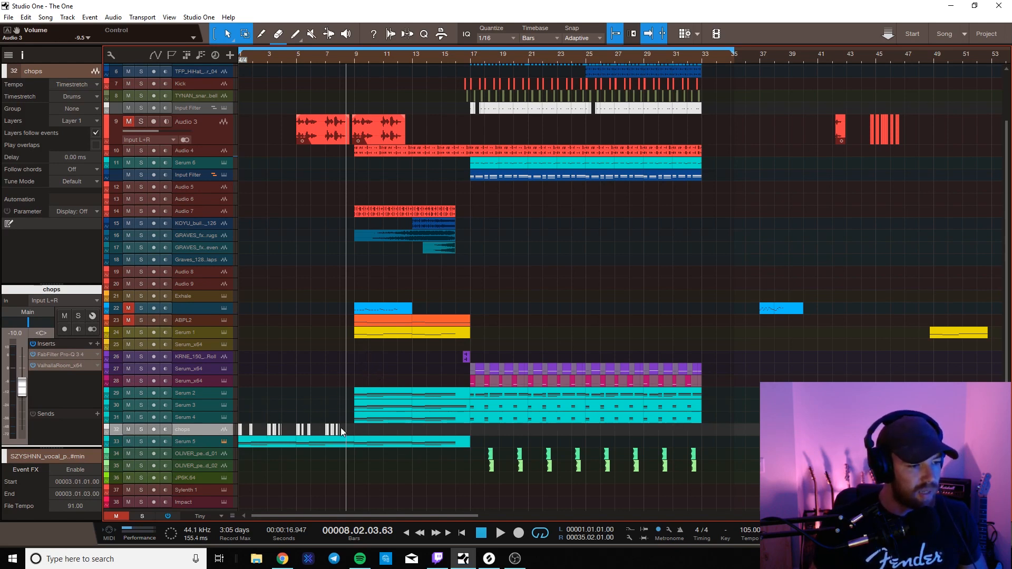
{"action": "left_click_drag", "start_coordinate": [290, 444], "coordinate": [241, 445]}
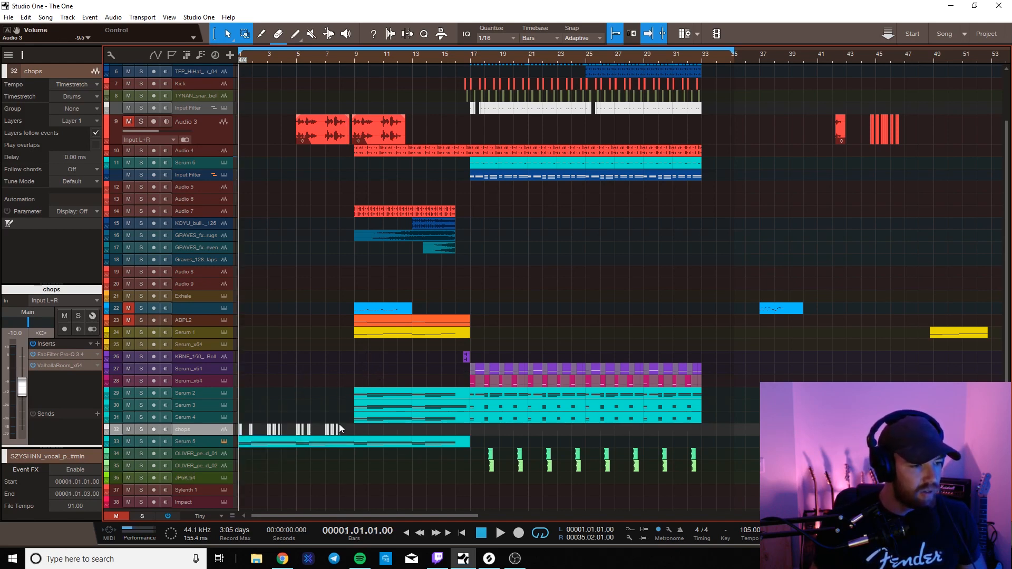
{"action": "scroll", "coordinate": [509, 221], "scroll_direction": "up", "scroll_amount": 2}
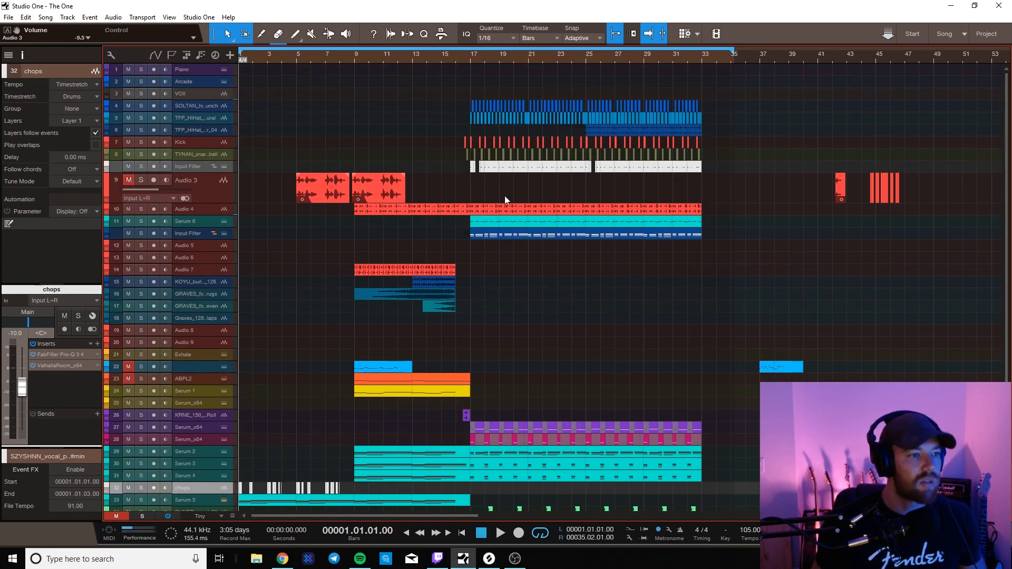
{"action": "scroll", "coordinate": [305, 185], "scroll_direction": "down", "scroll_amount": 1}
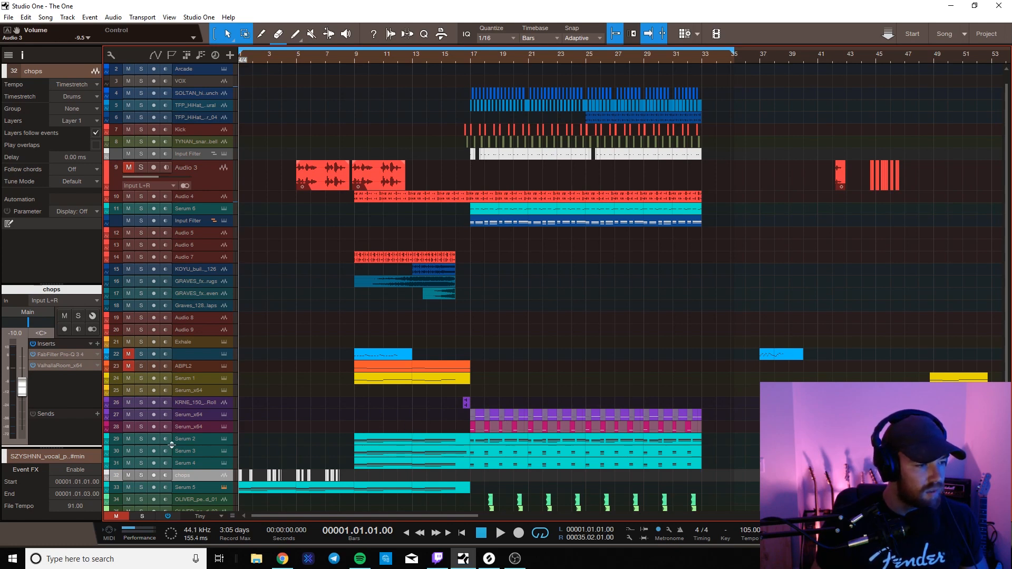
{"action": "left_click", "coordinate": [142, 441]}
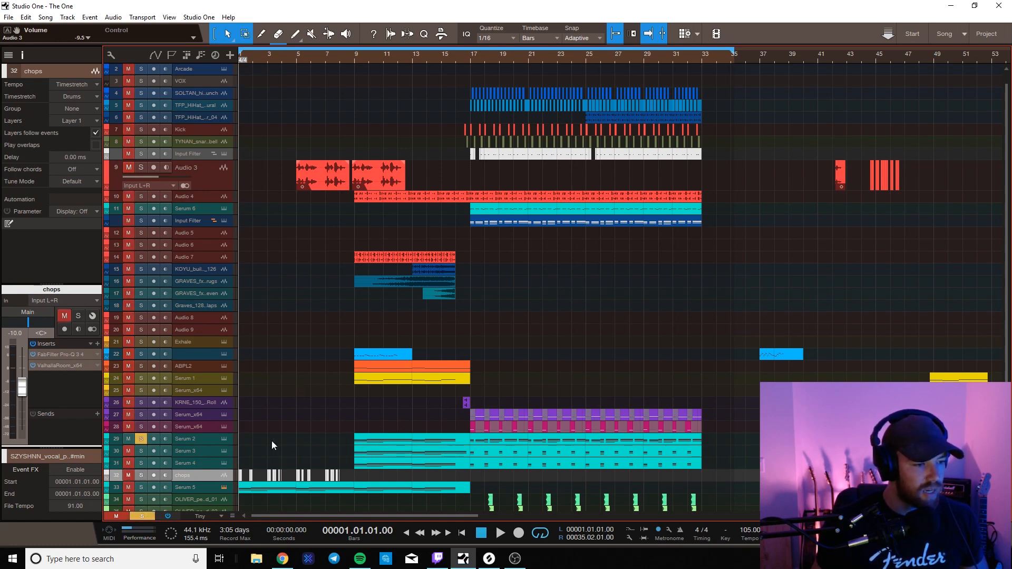
- Copy the opening Serum 5 clip onto the Piano track at bar 1 and repeat it at bar 5
{"action": "scroll", "coordinate": [330, 429], "scroll_direction": "down", "scroll_amount": 3}
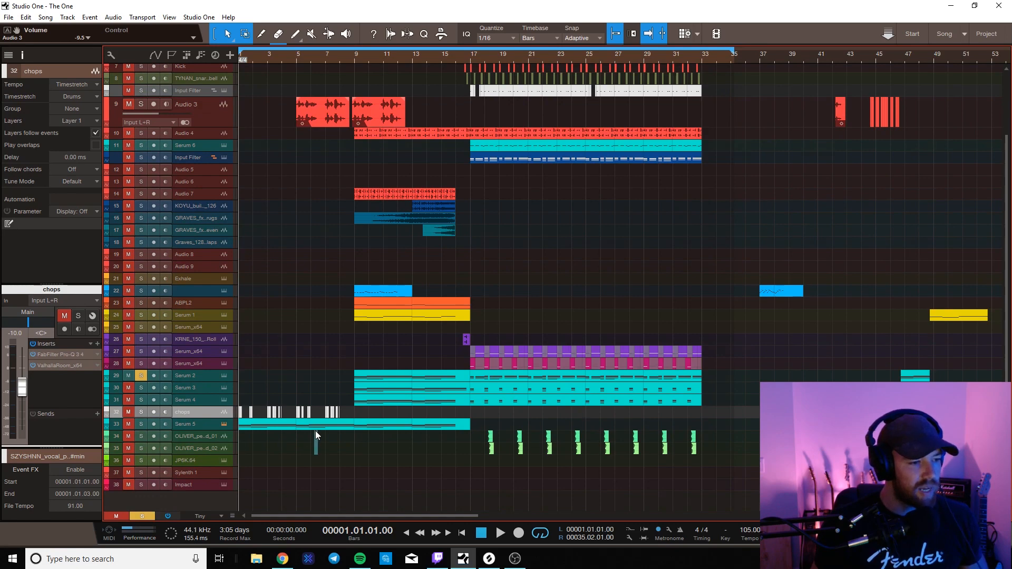
{"action": "left_click", "coordinate": [315, 427]}
{"action": "scroll", "coordinate": [292, 421], "scroll_direction": "up", "scroll_amount": 3}
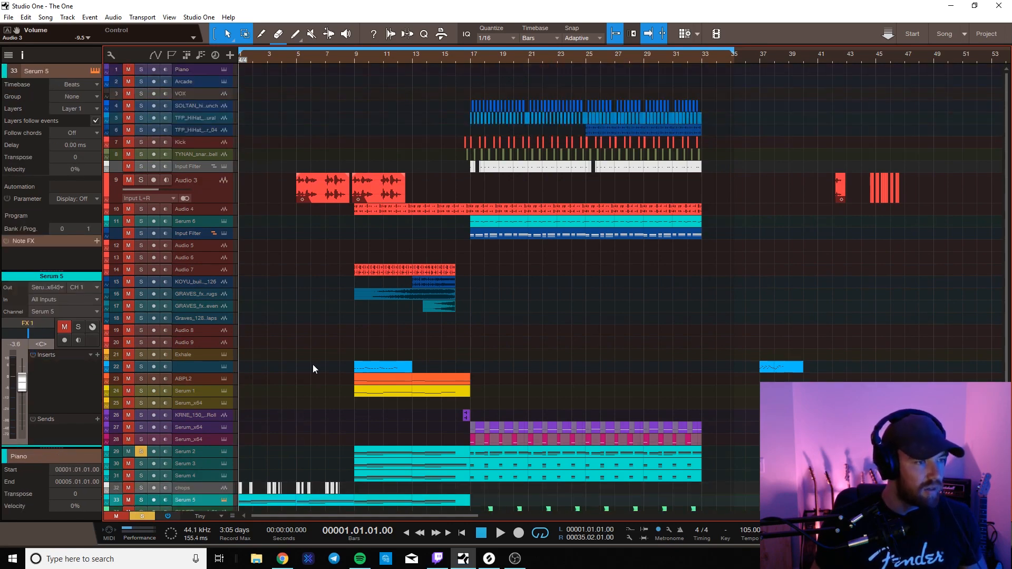
{"action": "scroll", "coordinate": [312, 364], "scroll_direction": "down", "scroll_amount": 3}
{"action": "scroll", "coordinate": [320, 367], "scroll_direction": "up", "scroll_amount": 4}
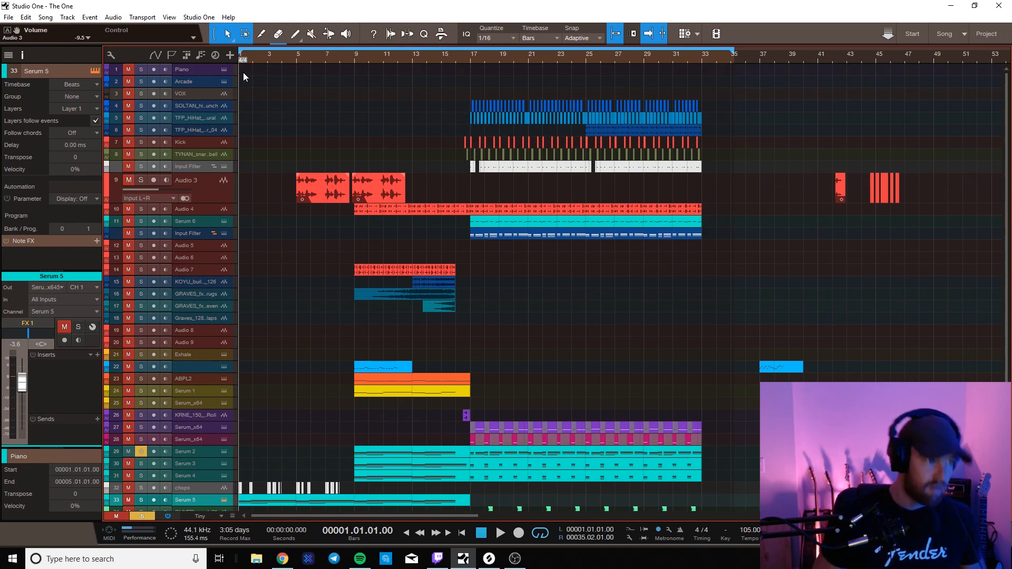
{"action": "left_click", "coordinate": [197, 69]}
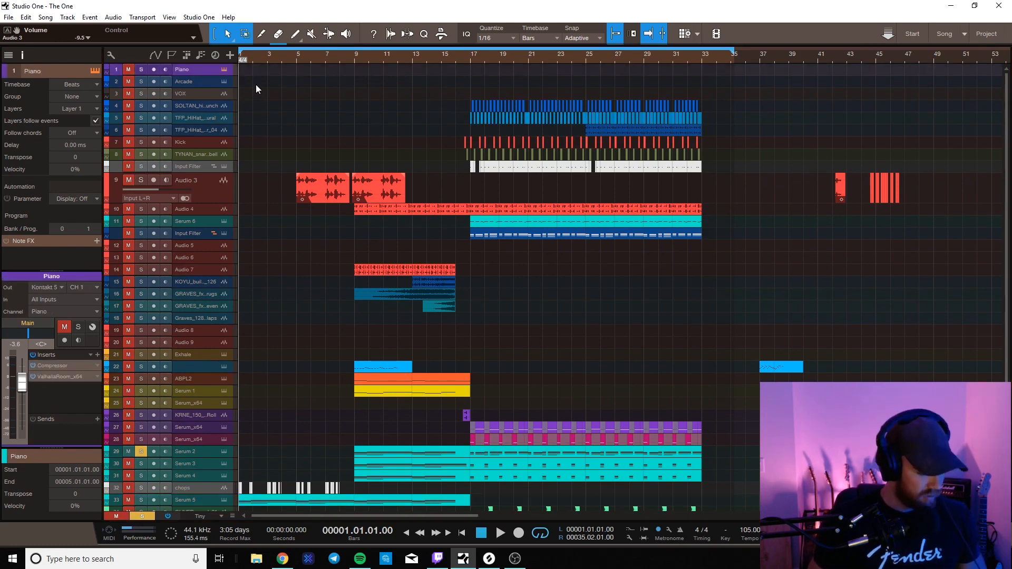
- Solo the Piano track, play it from the start of the song, then stop playback and unsolo it
{"action": "left_click", "coordinate": [141, 69]}
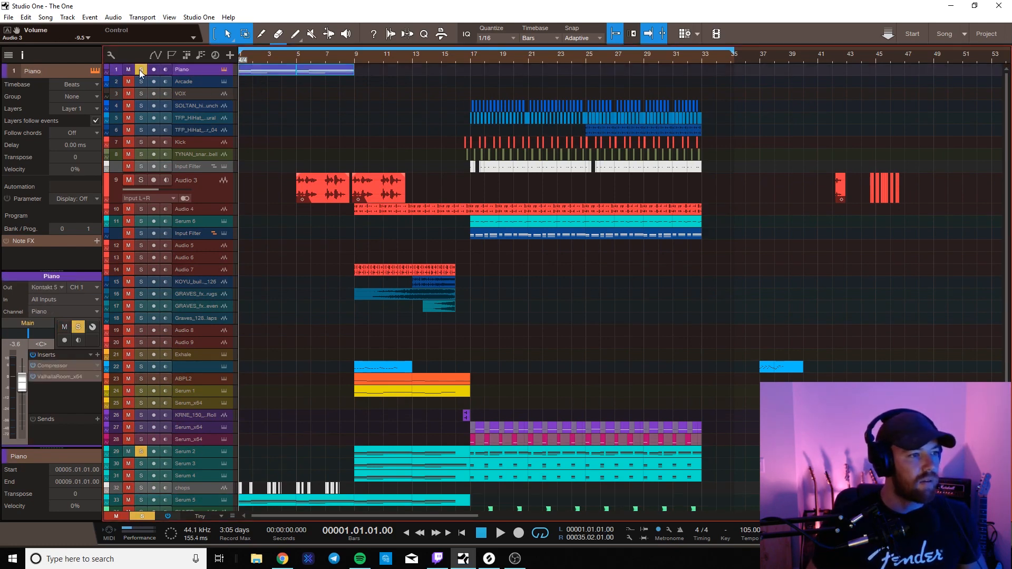
{"action": "key", "text": "space"}
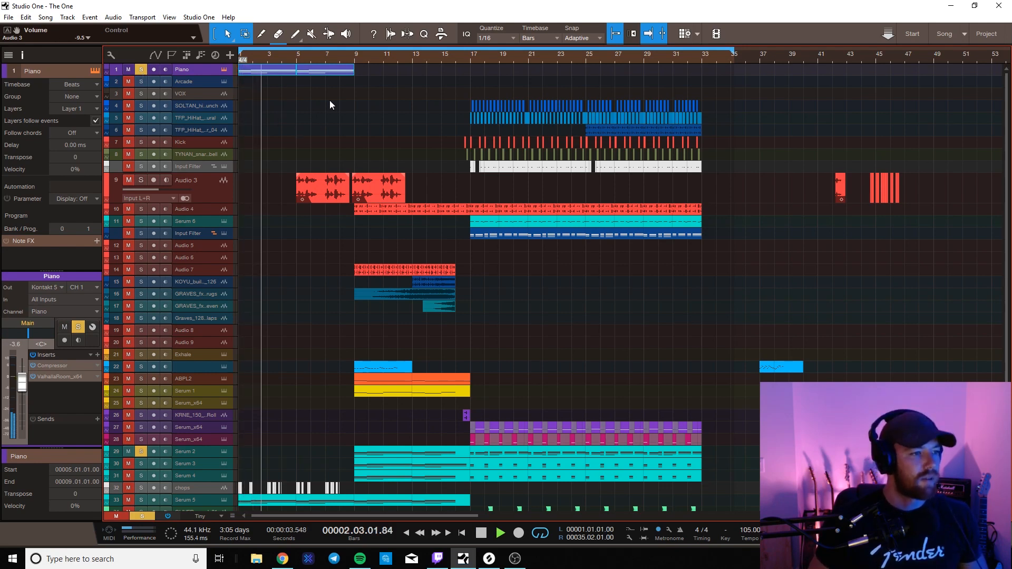
{"action": "key", "text": "space"}
{"action": "left_click", "coordinate": [291, 78]}
{"action": "left_click", "coordinate": [138, 69]}
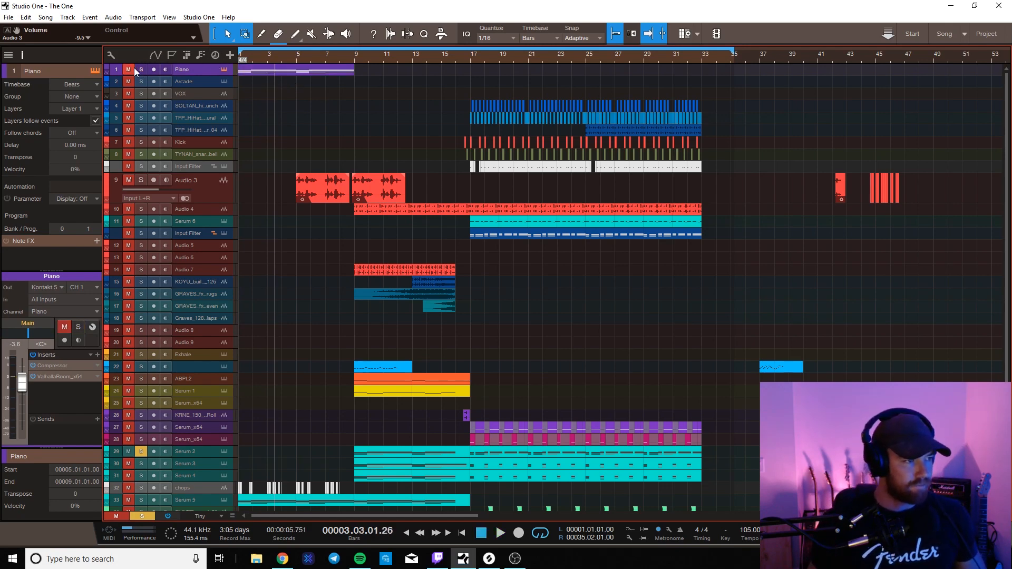
- Play the Serum 2 track soloed from bar 9, then stop playback and unsolo it
{"action": "scroll", "coordinate": [226, 176], "scroll_direction": "down", "scroll_amount": 3}
{"action": "left_click", "coordinate": [142, 375]}
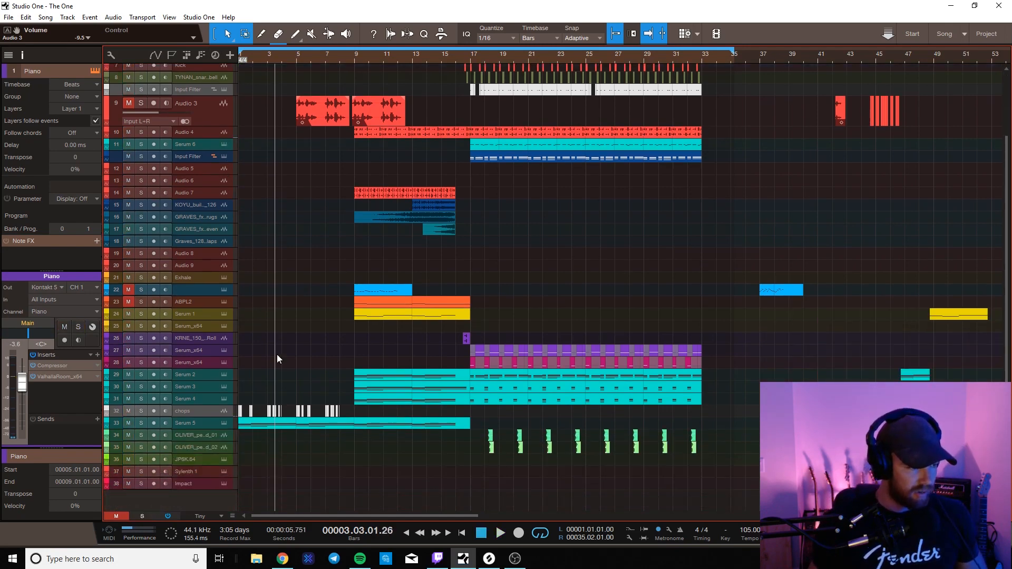
{"action": "scroll", "coordinate": [276, 306], "scroll_direction": "up", "scroll_amount": 3}
{"action": "scroll", "coordinate": [419, 192], "scroll_direction": "down", "scroll_amount": 3}
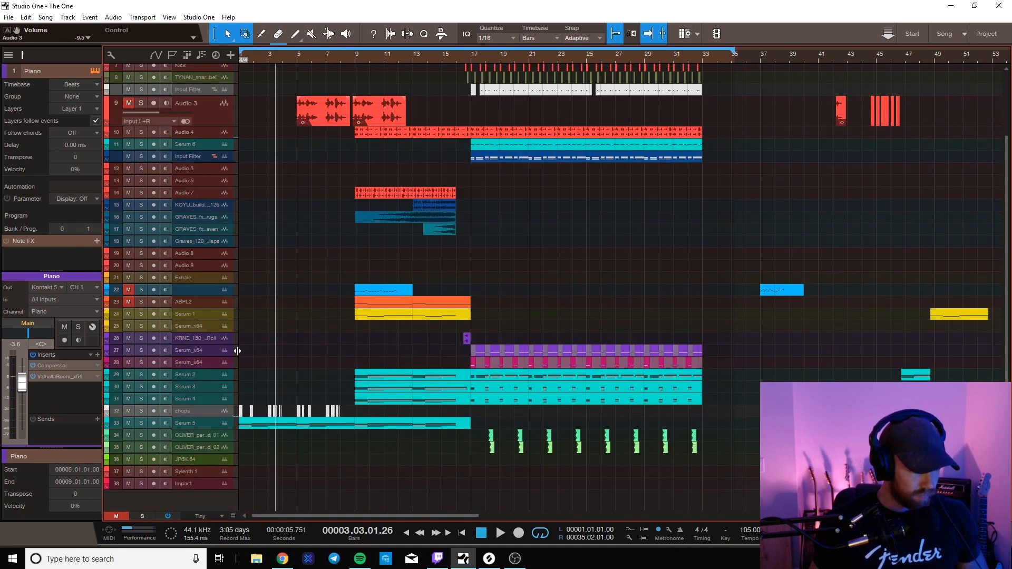
{"action": "left_click", "coordinate": [141, 378]}
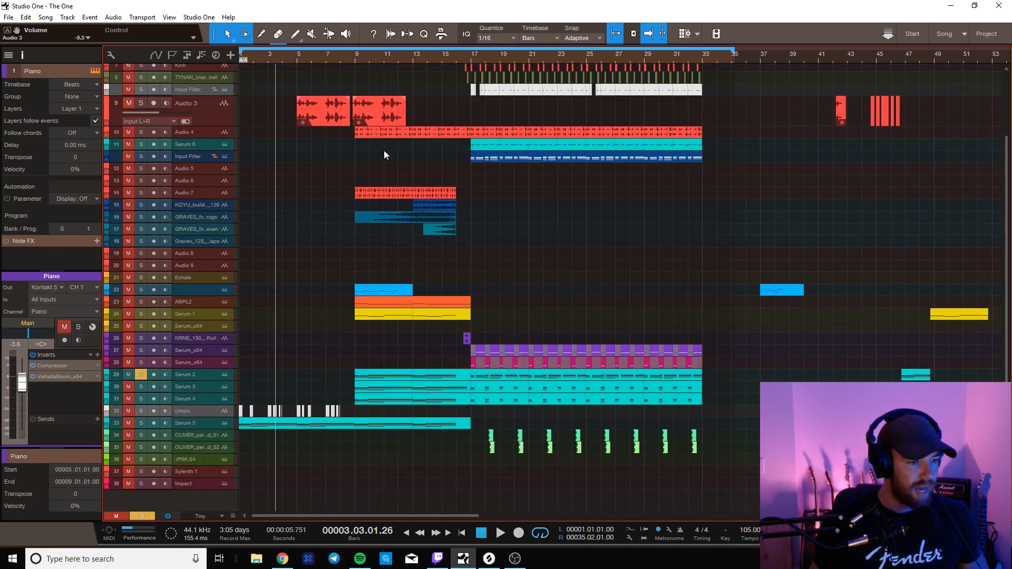
{"action": "left_click", "coordinate": [361, 74]}
{"action": "key", "text": "space"}
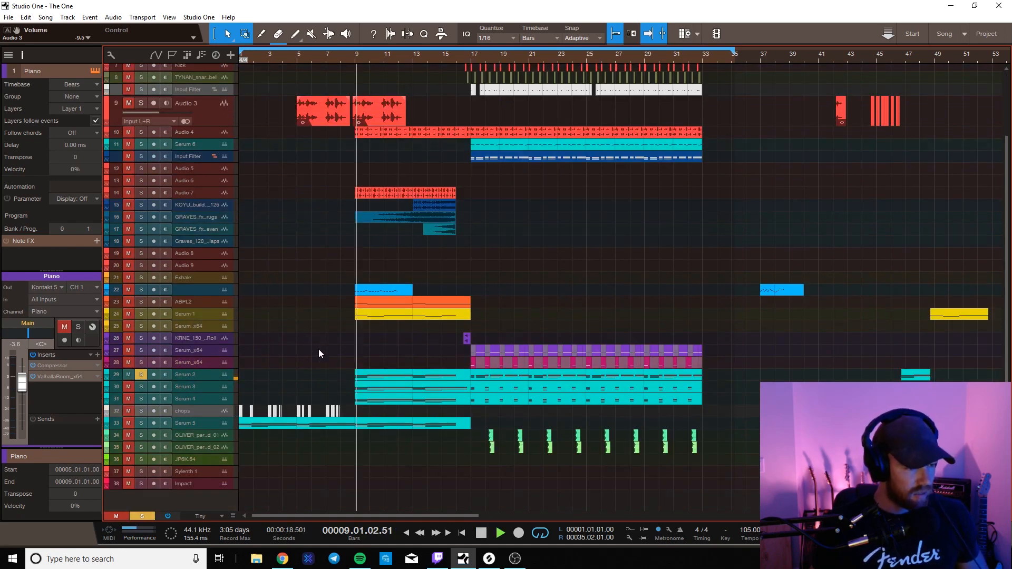
{"action": "key", "text": "space"}
{"action": "left_click", "coordinate": [141, 375]}
- Solo and play the Serum 3 track, stop playback, then view its Future Bass - CHORDS 01 patch and close the instrument window
{"action": "left_click", "coordinate": [141, 388]}
{"action": "key", "text": "space"}
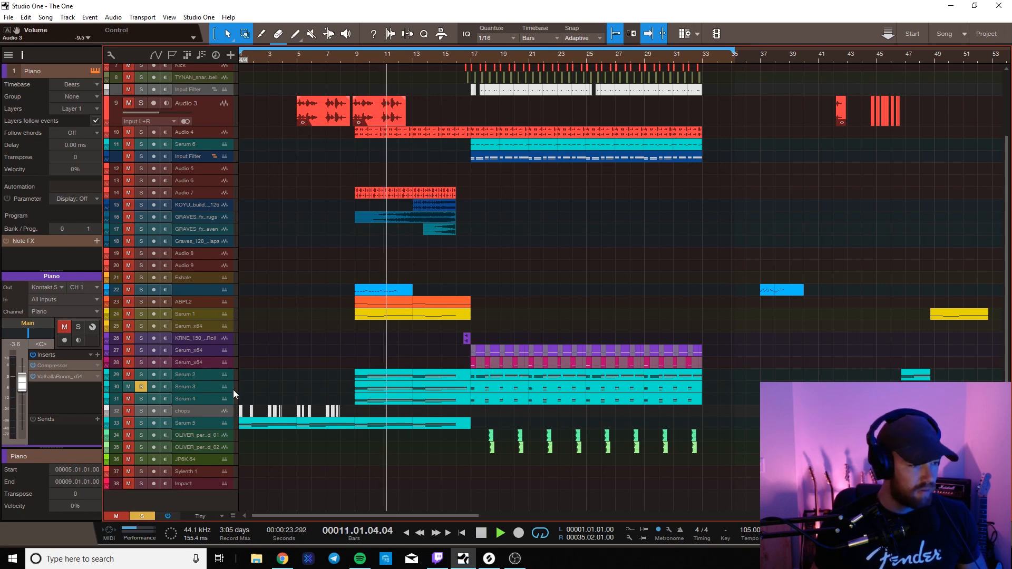
{"action": "key", "text": "space"}
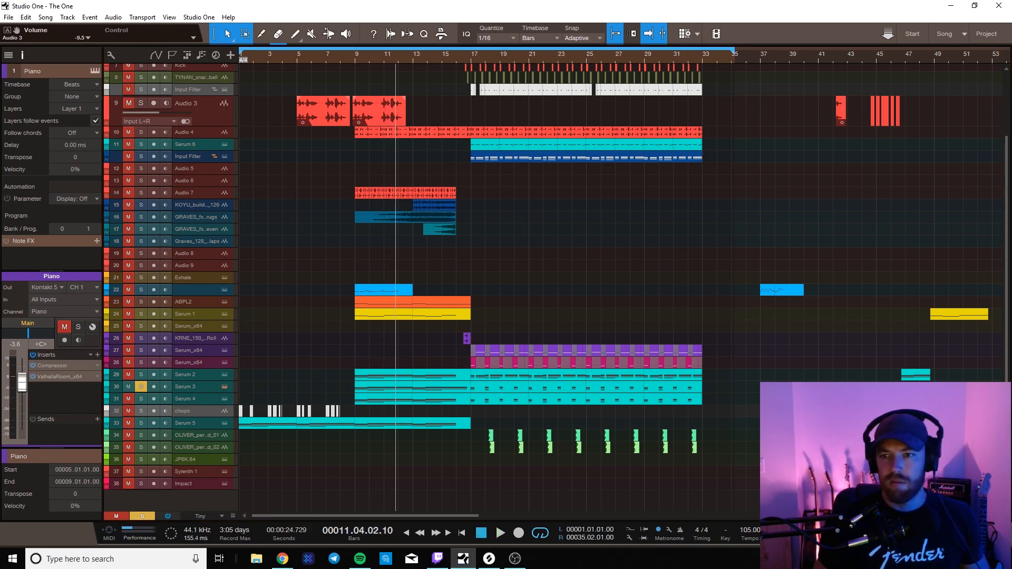
{"action": "left_click_drag", "start_coordinate": [1011, 85], "coordinate": [534, 76]}
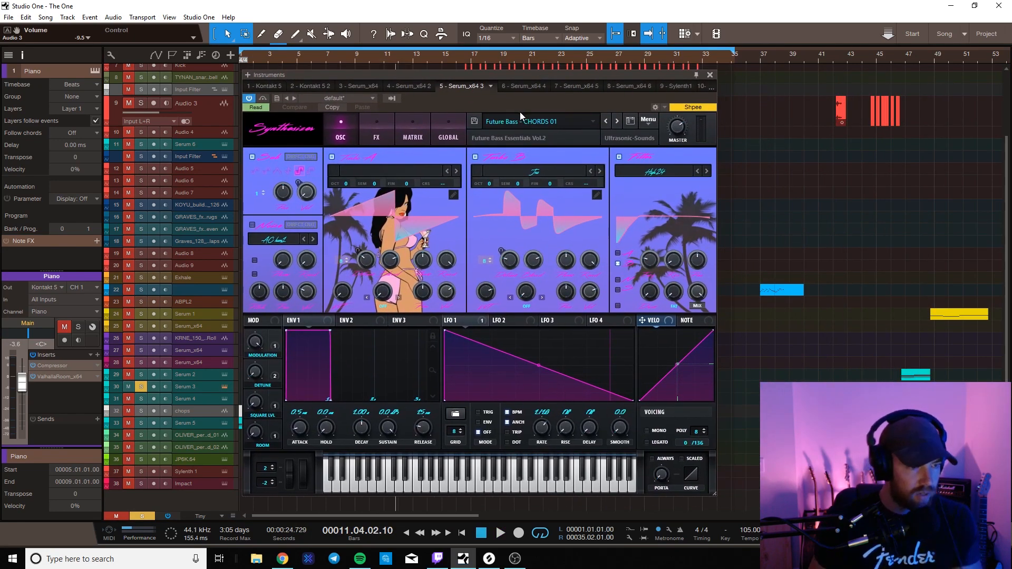
{"action": "key", "text": "Escape"}
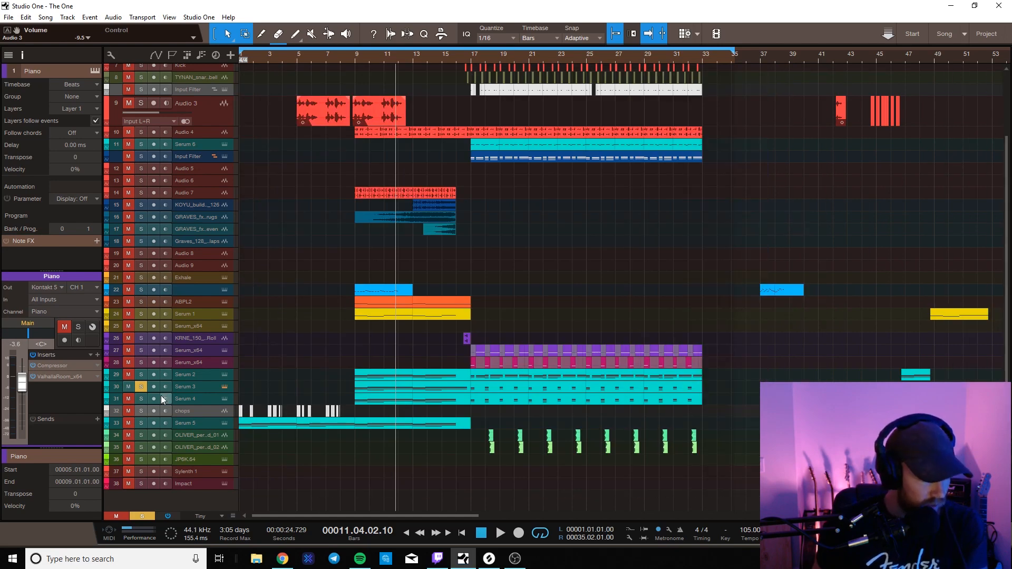
- Solo Serum 2 instead of Serum 3, show its Dead Pluck patch while playing from bar 9, then stop and close the instrument window
{"action": "left_click", "coordinate": [141, 375]}
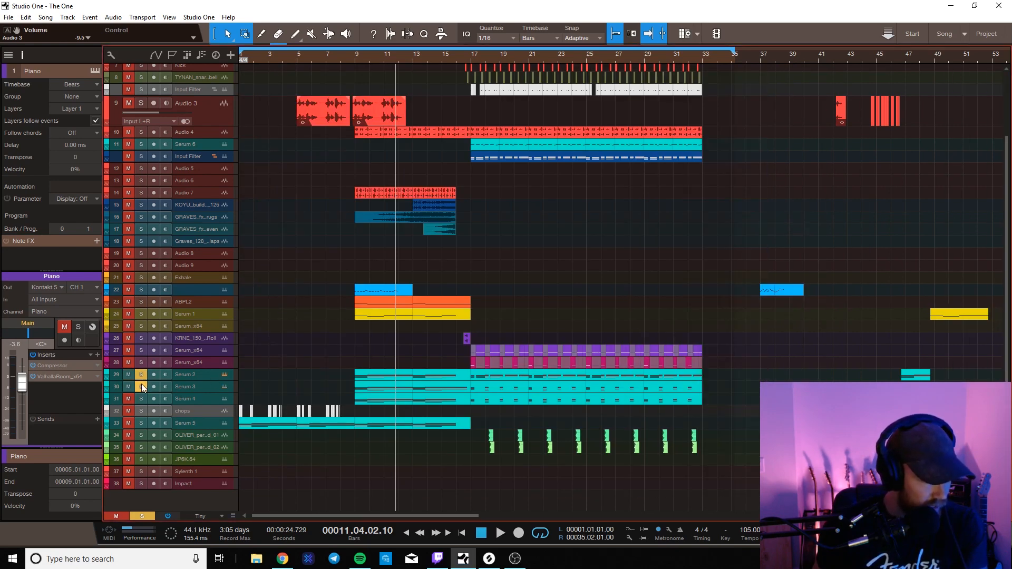
{"action": "left_click", "coordinate": [205, 377]}
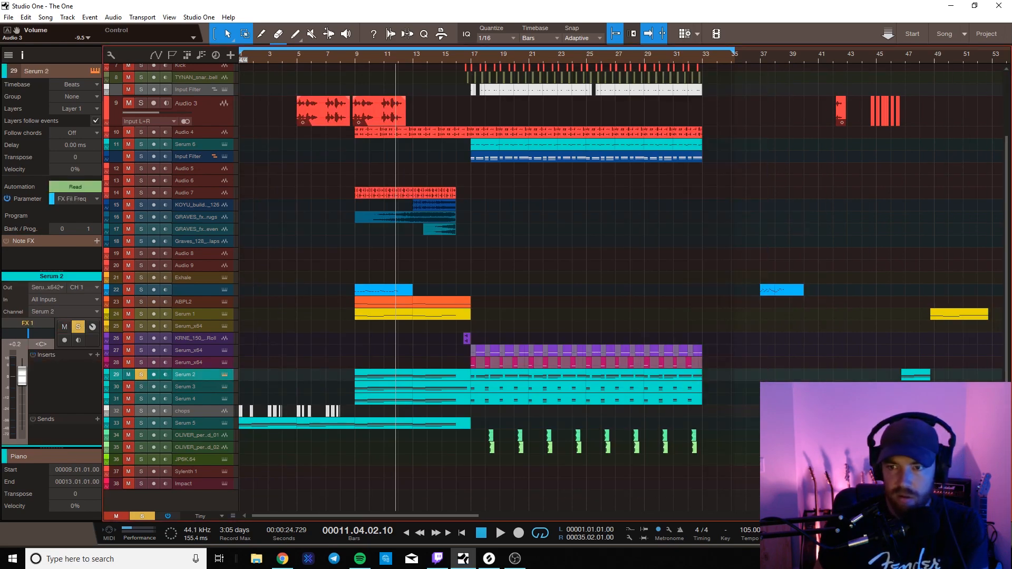
{"action": "left_click", "coordinate": [225, 374]}
{"action": "left_click_drag", "start_coordinate": [983, 97], "coordinate": [760, 133]}
{"action": "left_click", "coordinate": [354, 55]}
{"action": "key", "text": "space"}
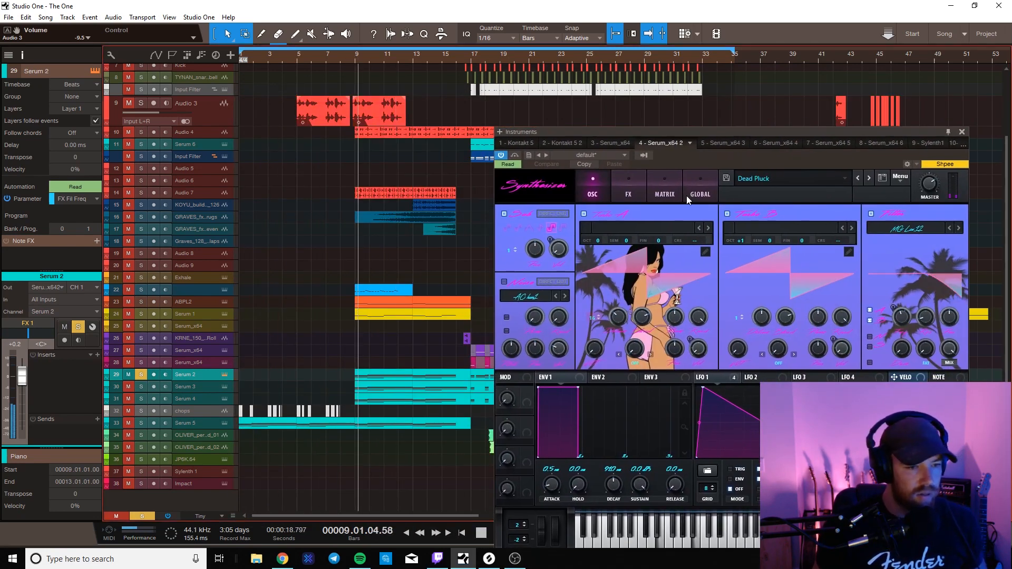
{"action": "left_click_drag", "start_coordinate": [771, 131], "coordinate": [660, 111]}
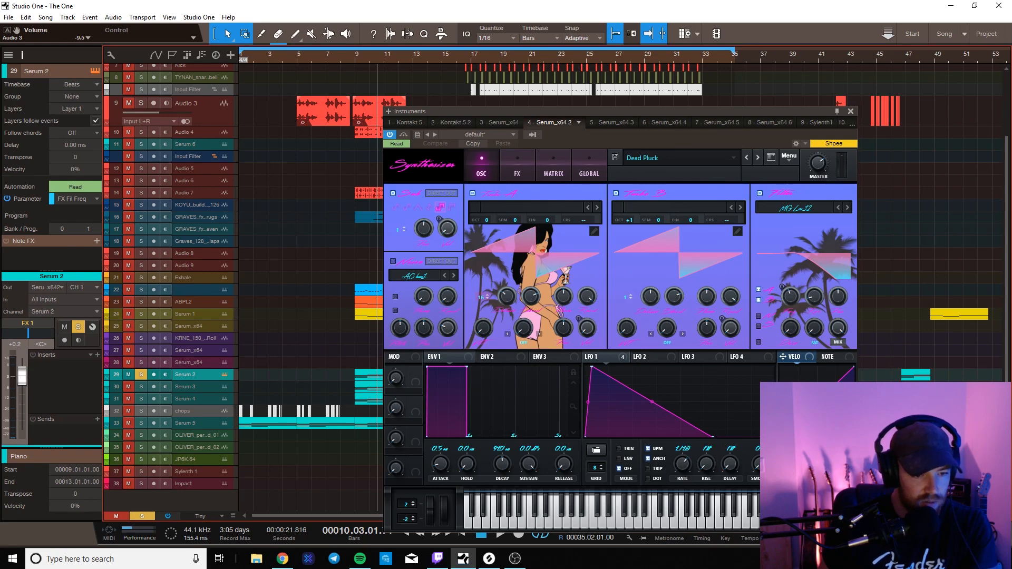
{"action": "left_click", "coordinate": [850, 111]}
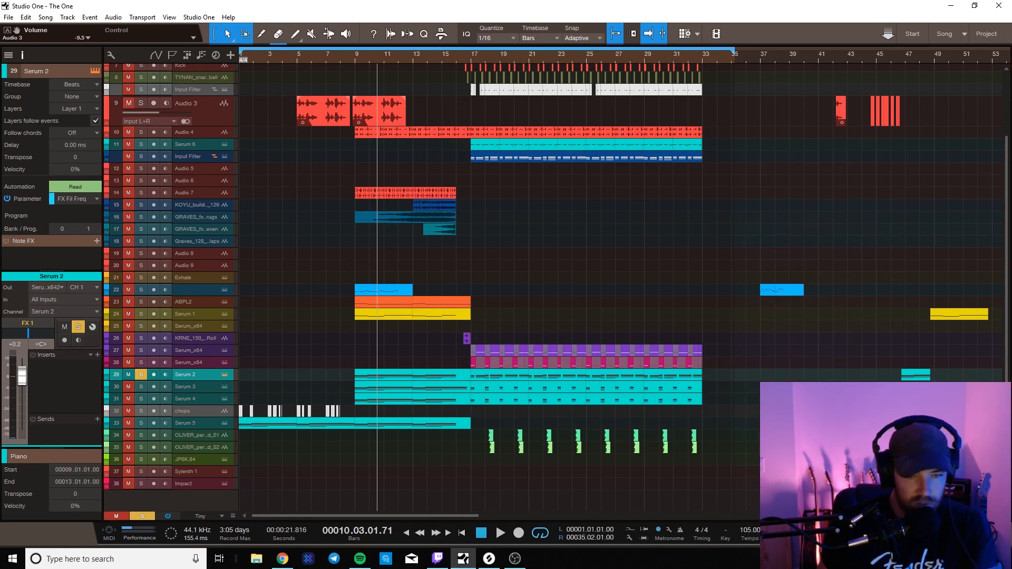
- Reopen the Serum 2 instrument and shorten the LFO 1 curve by moving its lower end point slightly earlier
{"action": "left_click_drag", "start_coordinate": [686, 80], "coordinate": [617, 75]}
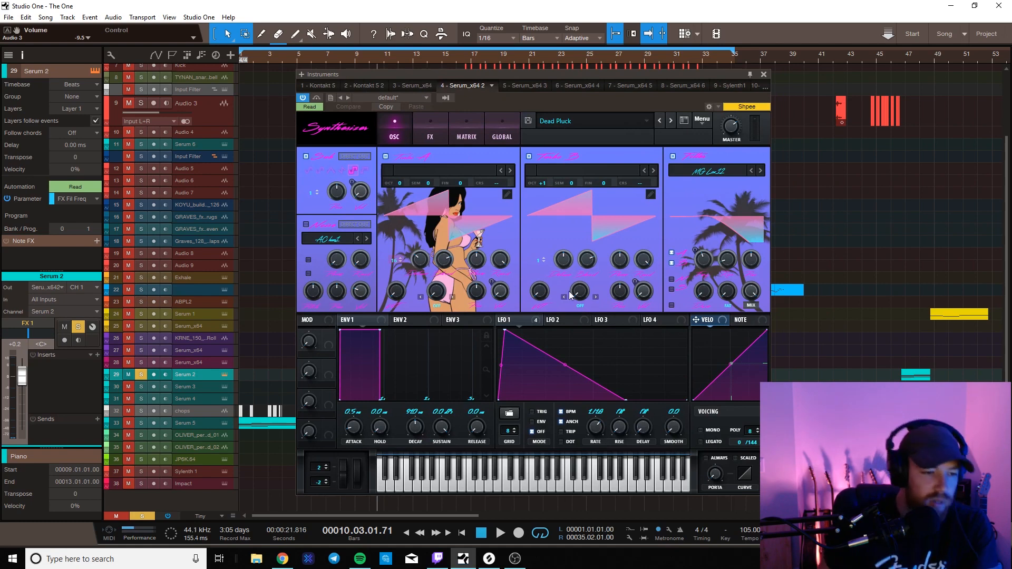
{"action": "left_click_drag", "start_coordinate": [551, 71], "coordinate": [605, 61]}
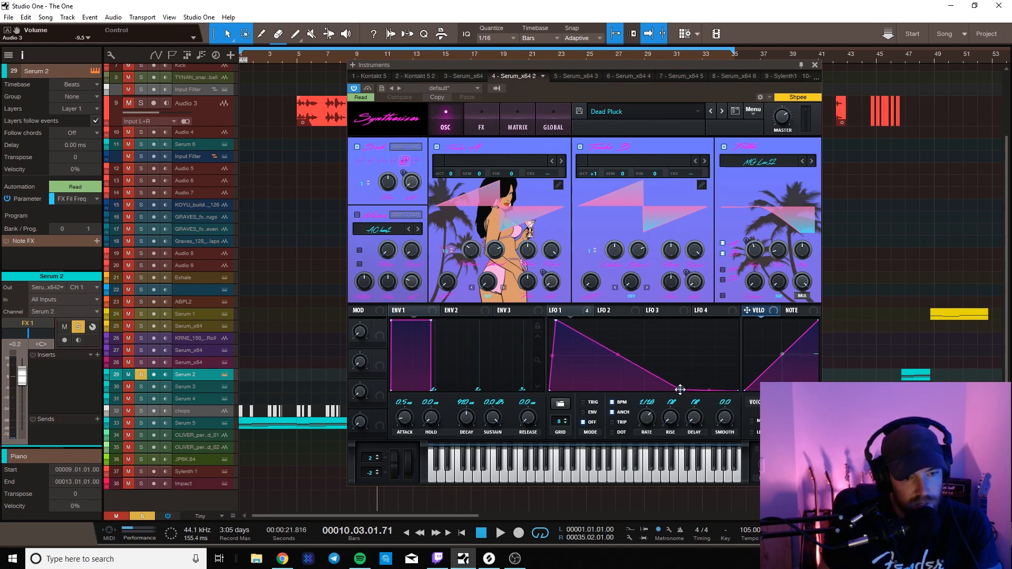
{"action": "mouse_move", "coordinate": [677, 390]}
{"action": "left_mouse_down"}
{"action": "mouse_move", "coordinate": [745, 398]}
{"action": "mouse_move", "coordinate": [670, 398]}
{"action": "left_mouse_up"}
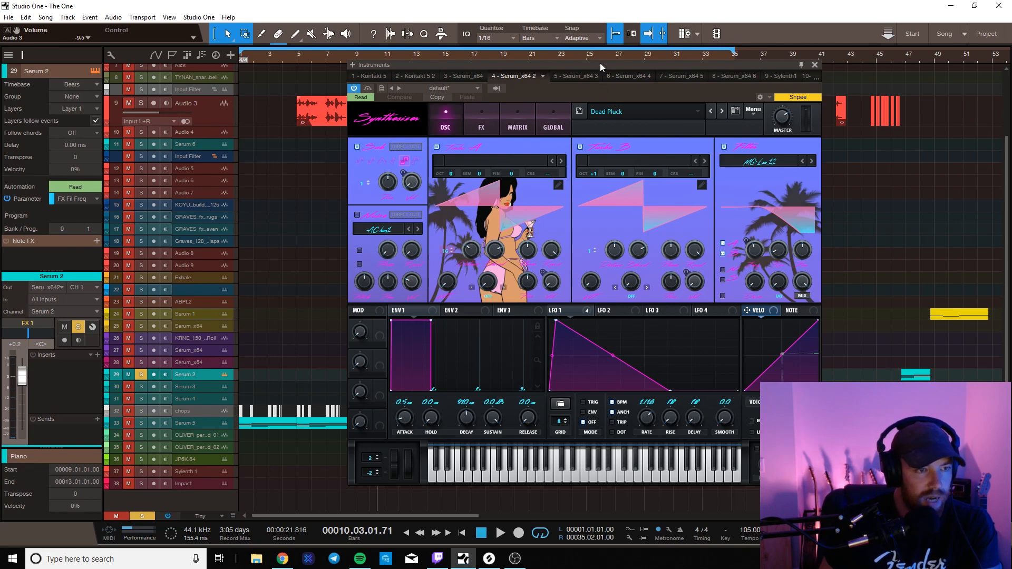
- Play the soloed Serum 2 track from bar 9 with its Dead Pluck patch in view, then stop playback
{"action": "left_click_drag", "start_coordinate": [600, 64], "coordinate": [1011, 56]}
{"action": "key", "text": "space"}
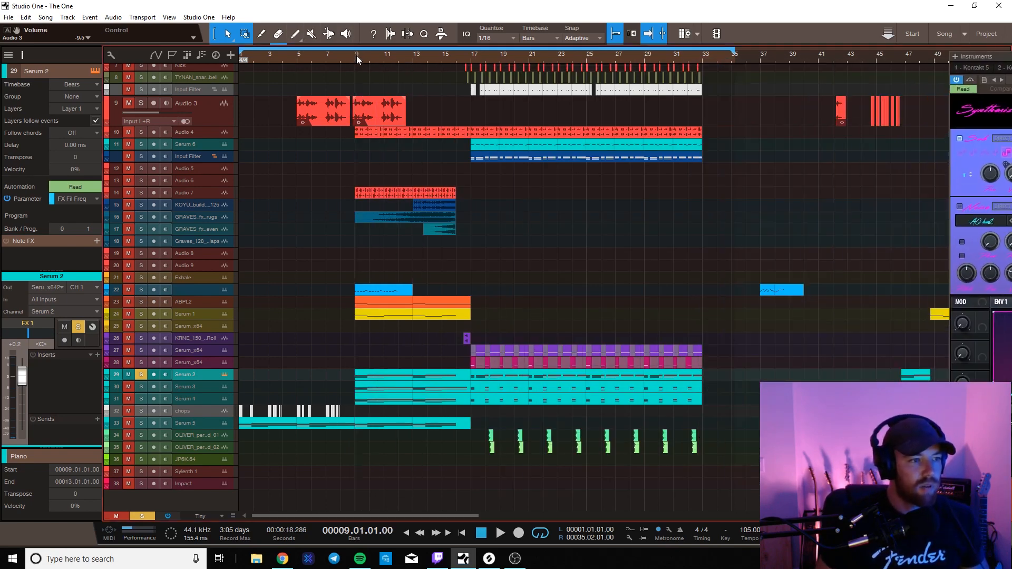
{"action": "left_click_drag", "start_coordinate": [1011, 55], "coordinate": [614, 70]}
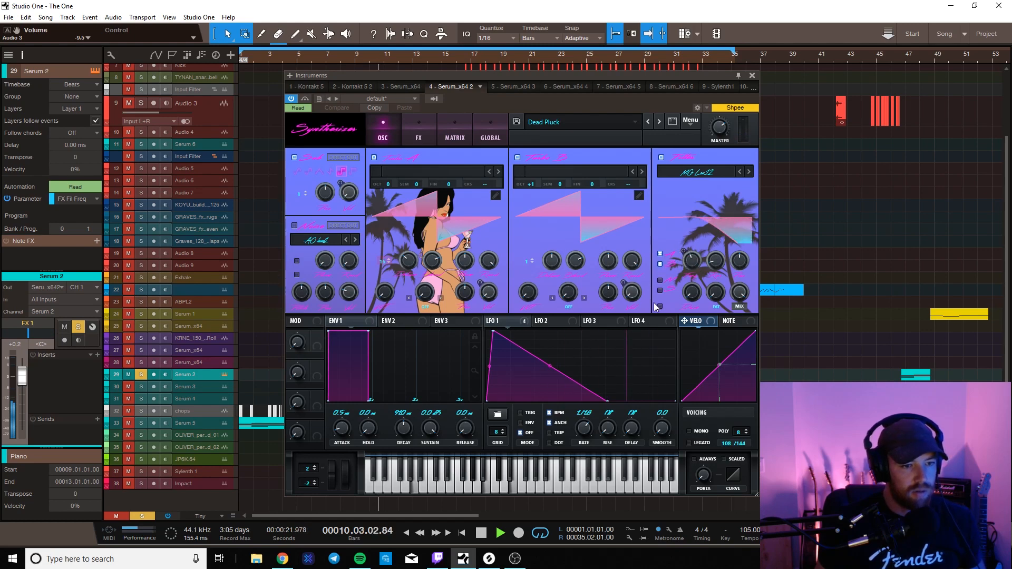
{"action": "key", "text": "space"}
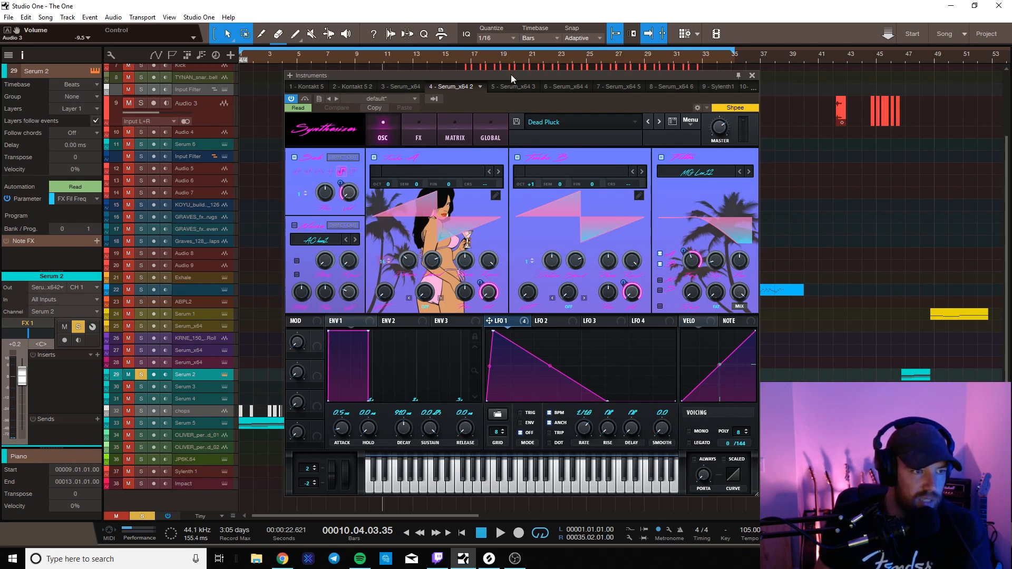
- Return the playhead to bar 9, review the Dead Pluck patch, then move its window aside and play Serum 2 again
{"action": "left_click_drag", "start_coordinate": [509, 74], "coordinate": [1011, 56]}
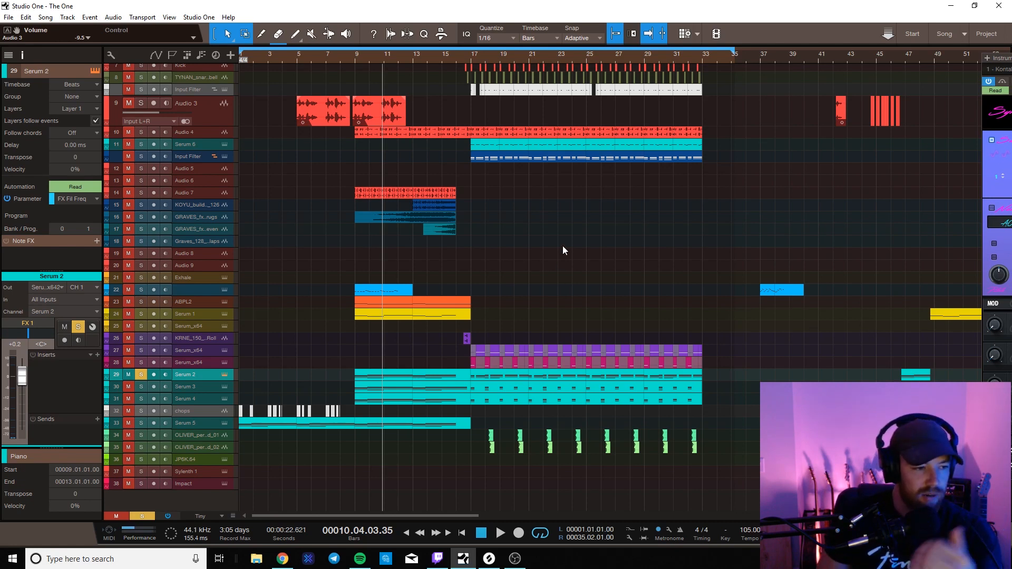
{"action": "left_click", "coordinate": [350, 59]}
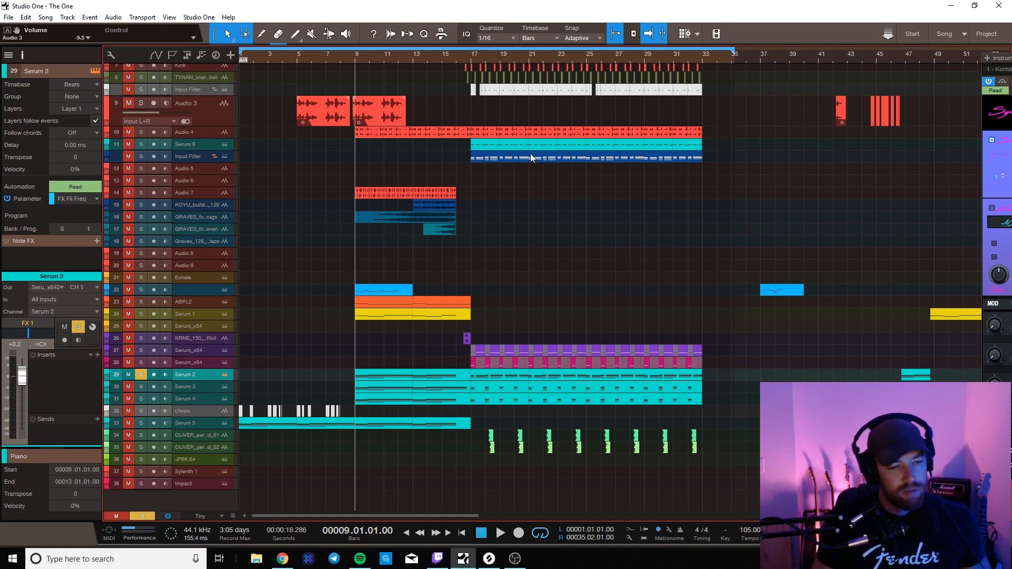
{"action": "left_click_drag", "start_coordinate": [1006, 58], "coordinate": [493, 73]}
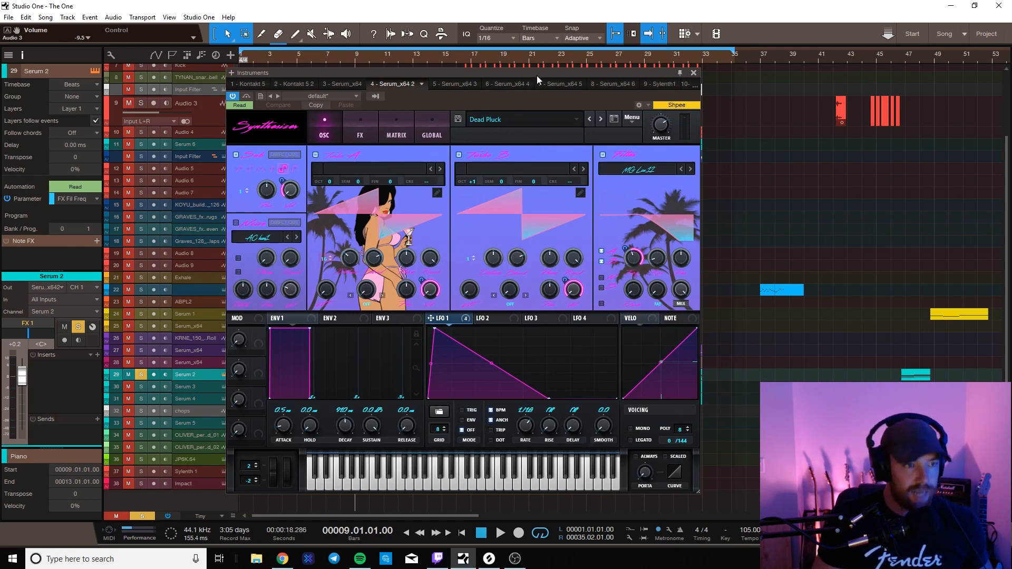
{"action": "left_click_drag", "start_coordinate": [535, 73], "coordinate": [1011, 87]}
{"action": "key", "text": "space"}
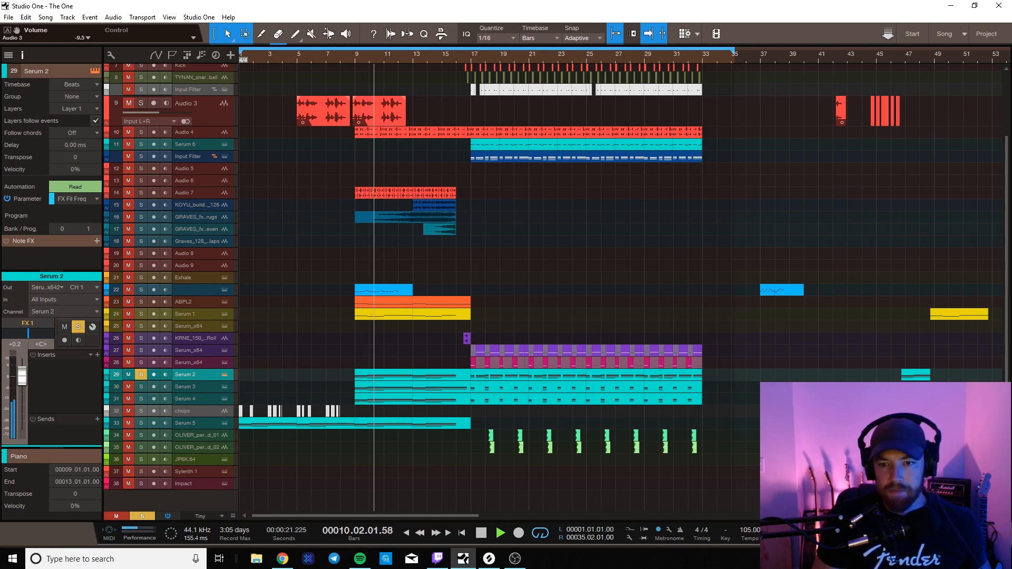
- Show the Dead Pluck patch and the track automation during Serum 2 playback, then move the instrument window aside and stop
{"action": "left_click_drag", "start_coordinate": [1011, 87], "coordinate": [815, 101]}
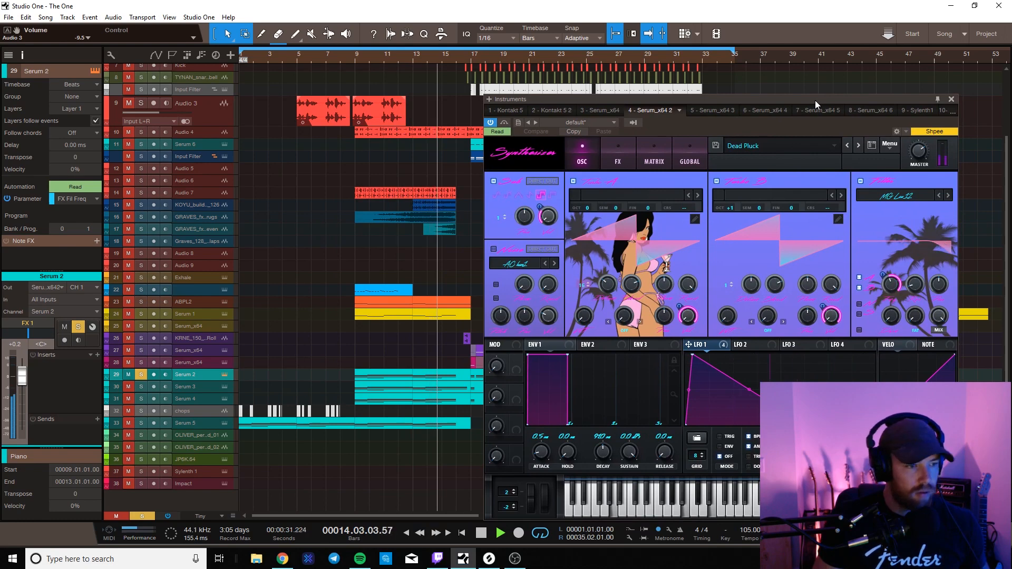
{"action": "left_click_drag", "start_coordinate": [815, 100], "coordinate": [830, 95]}
{"action": "key", "text": "a"}
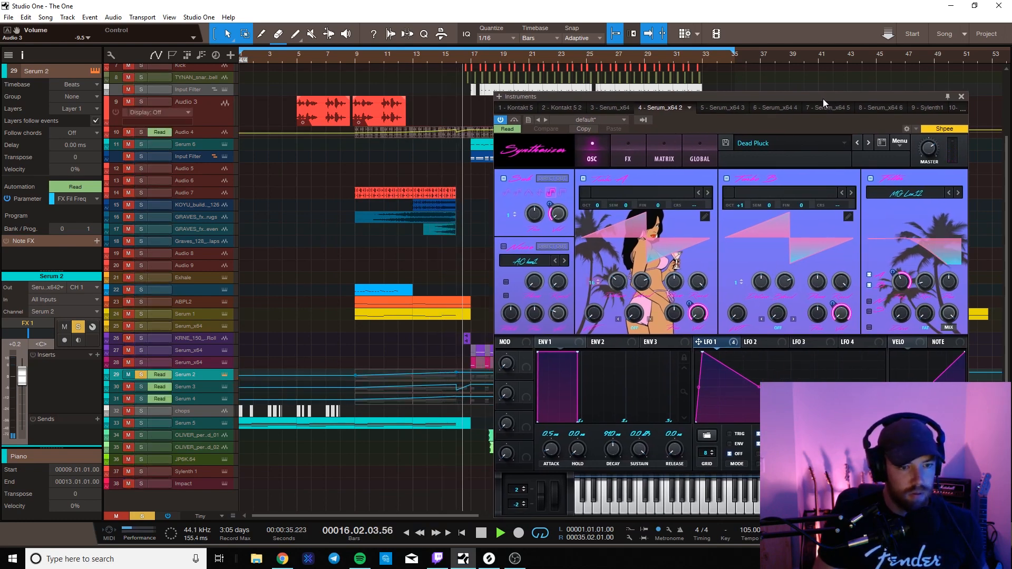
{"action": "key", "text": "a"}
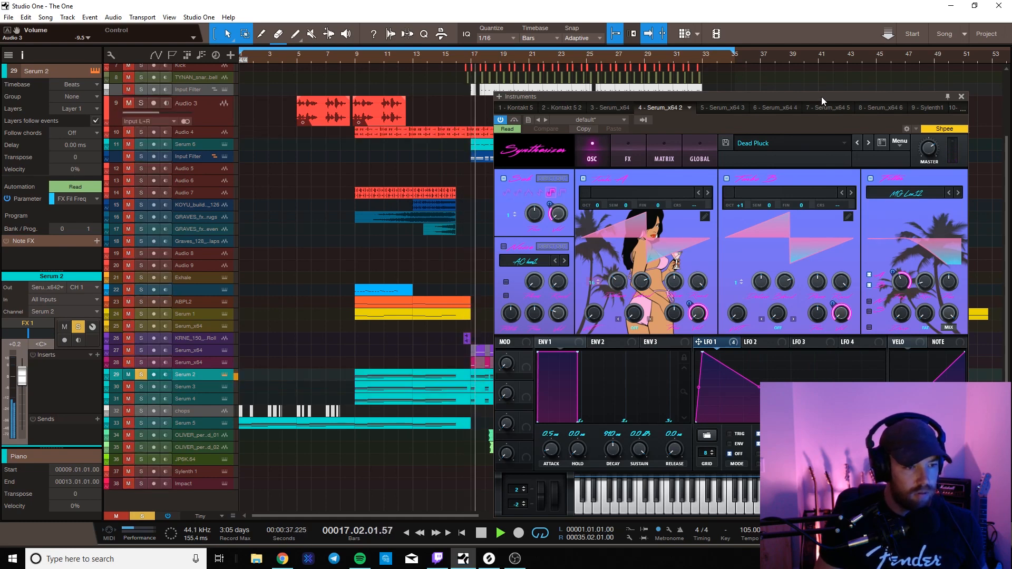
{"action": "left_click_drag", "start_coordinate": [811, 98], "coordinate": [1011, 110]}
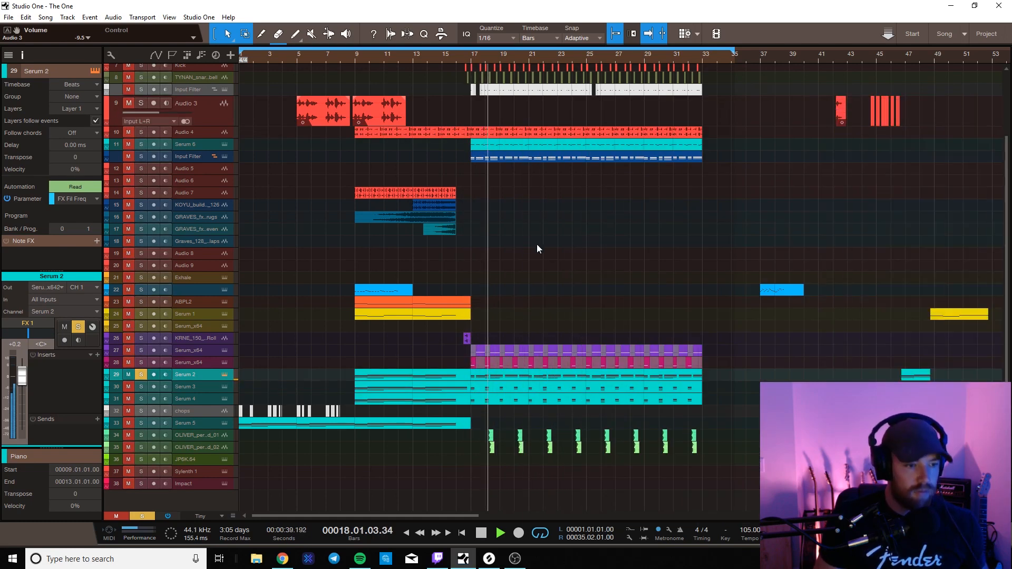
{"action": "key", "text": "space"}
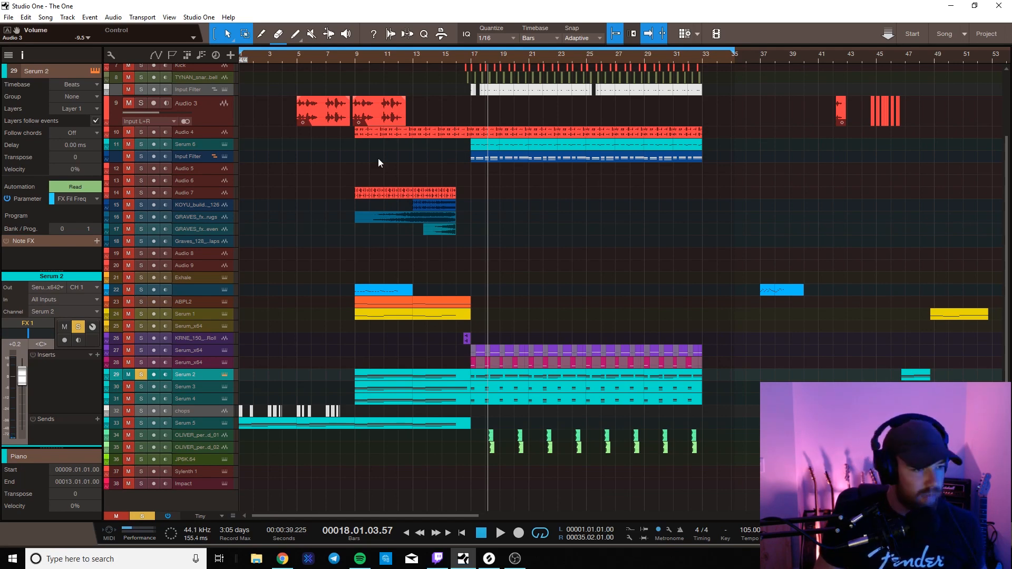
- Play the soloed Serum 2 from bar 9 while showing the effects page of its Dead Pluck patch, then stop playback
{"action": "left_click", "coordinate": [354, 55]}
{"action": "key", "text": "space"}
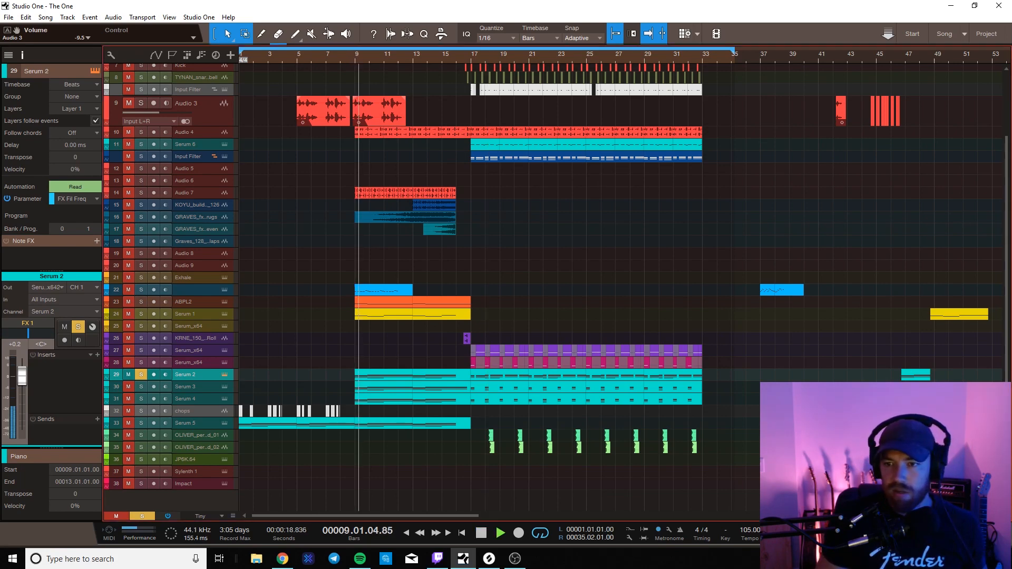
{"action": "left_click_drag", "start_coordinate": [1011, 100], "coordinate": [474, 97]}
{"action": "key", "text": "space"}
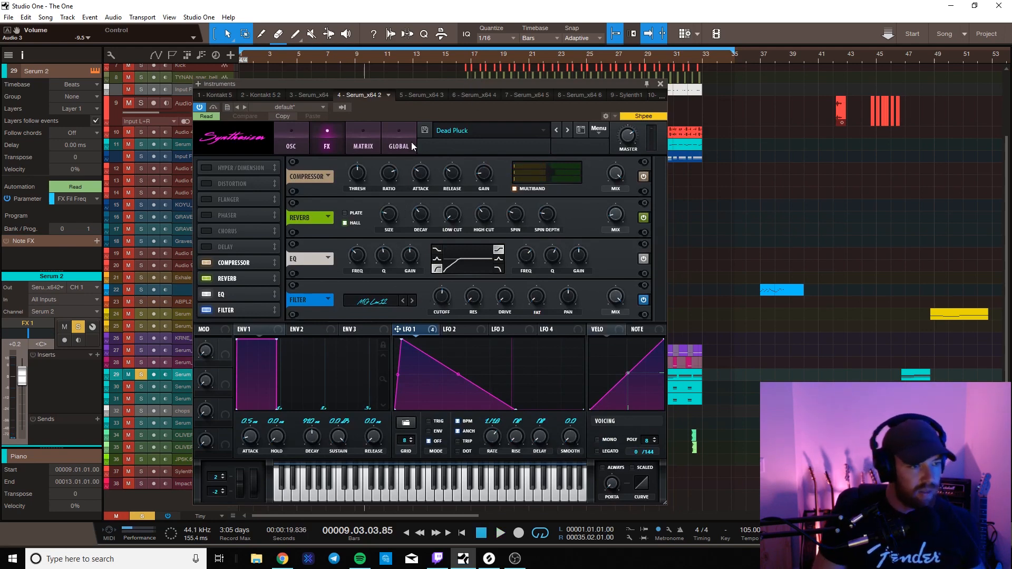
{"action": "left_click_drag", "start_coordinate": [411, 85], "coordinate": [690, 73]}
{"action": "key", "text": "space"}
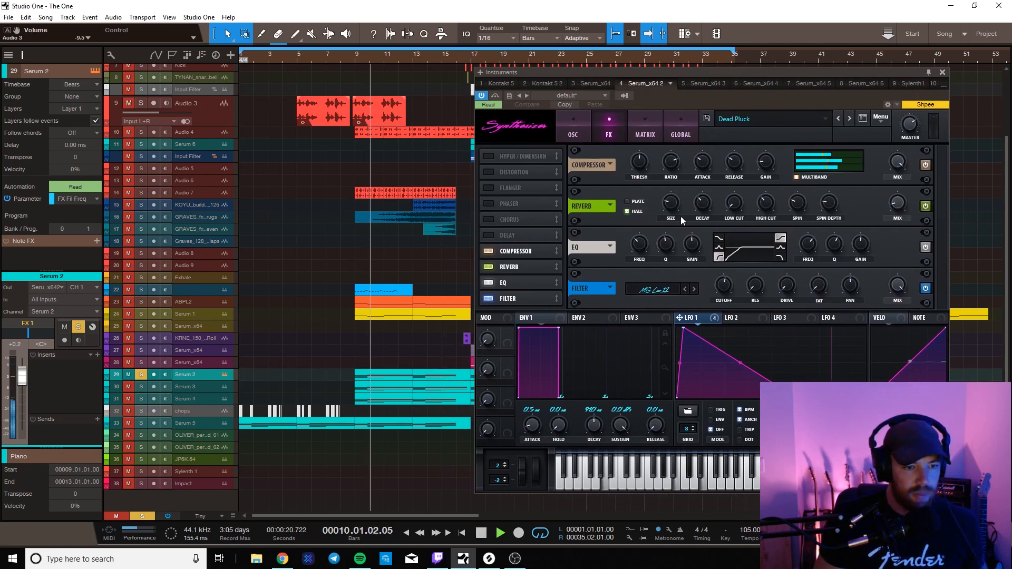
{"action": "key", "text": "space"}
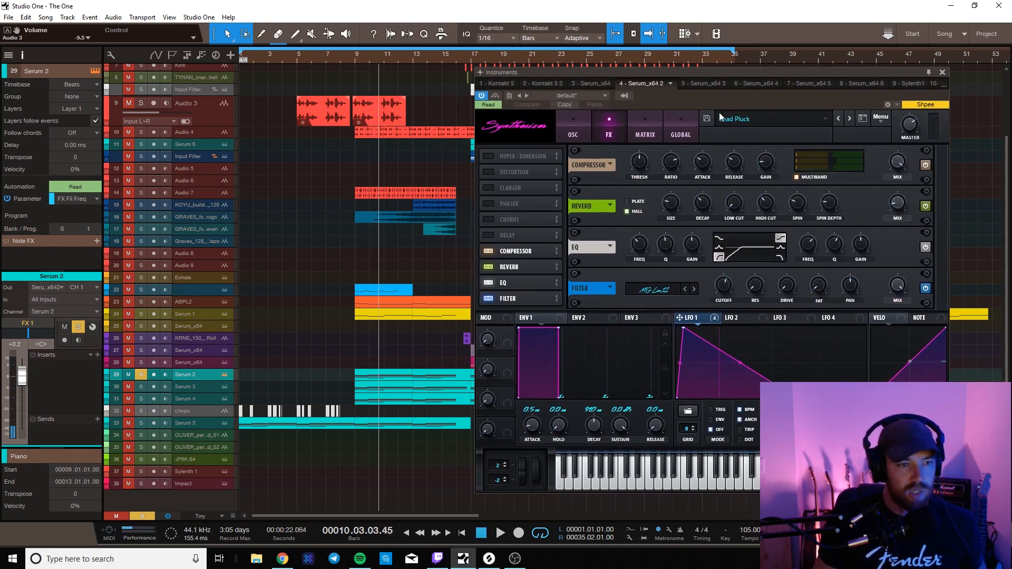
- Solo Serum 3 instead of Serum 2 and play from bar 9 while showing its Future Bass - CHORDS 01 patch, then stop
{"action": "left_click_drag", "start_coordinate": [701, 73], "coordinate": [1001, 93]}
{"action": "left_click", "coordinate": [141, 384]}
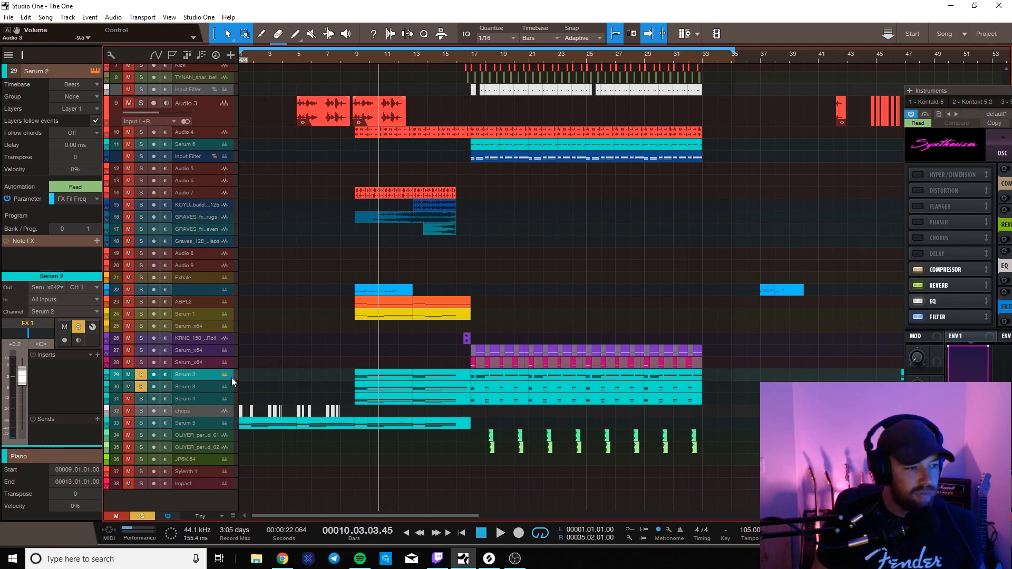
{"action": "left_click", "coordinate": [141, 374]}
{"action": "left_click", "coordinate": [356, 56]}
{"action": "key", "text": "space"}
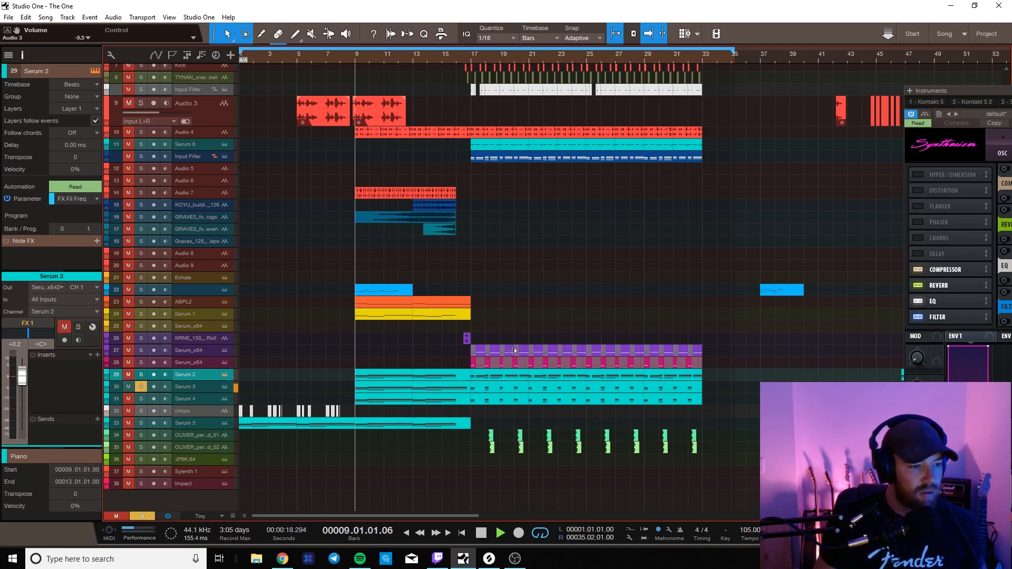
{"action": "left_click", "coordinate": [224, 387]}
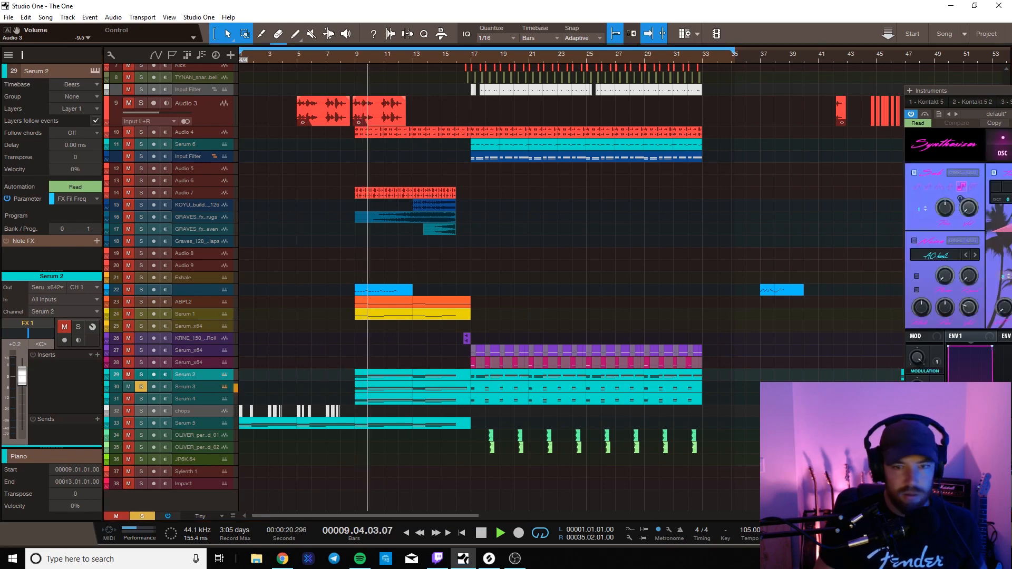
{"action": "left_click_drag", "start_coordinate": [943, 90], "coordinate": [746, 87]}
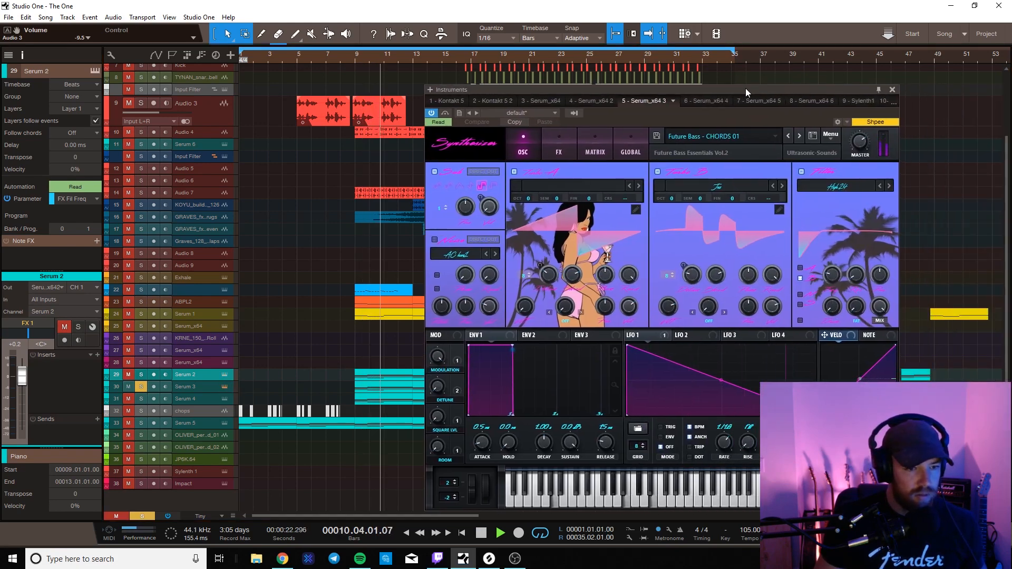
{"action": "key", "text": "space"}
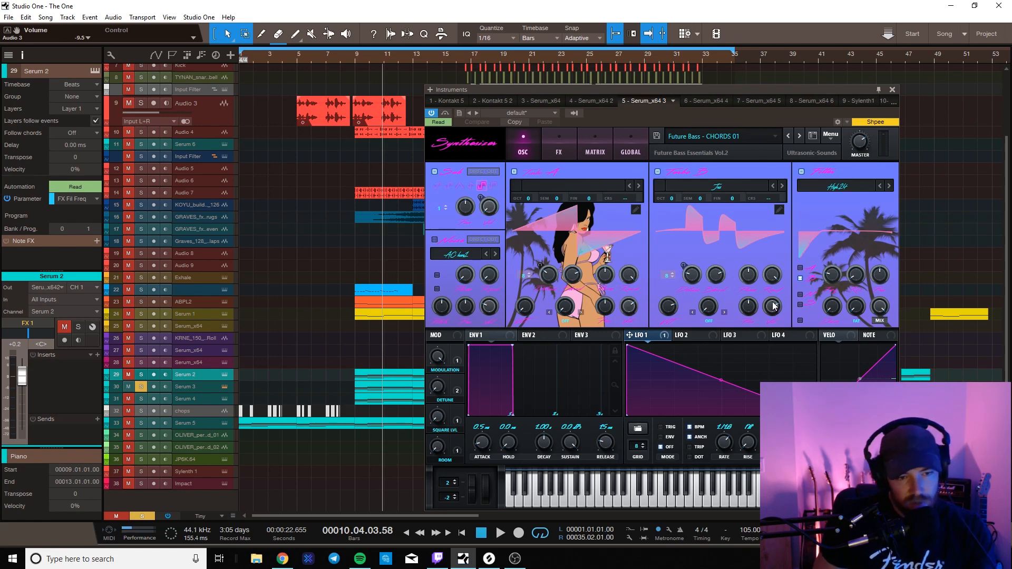
- Play Serum 3 from bar 9, set the Hyper effect's mix to 17 % on the effects page, and return to the oscillators
{"action": "left_click", "coordinate": [352, 58]}
{"action": "key", "text": "space"}
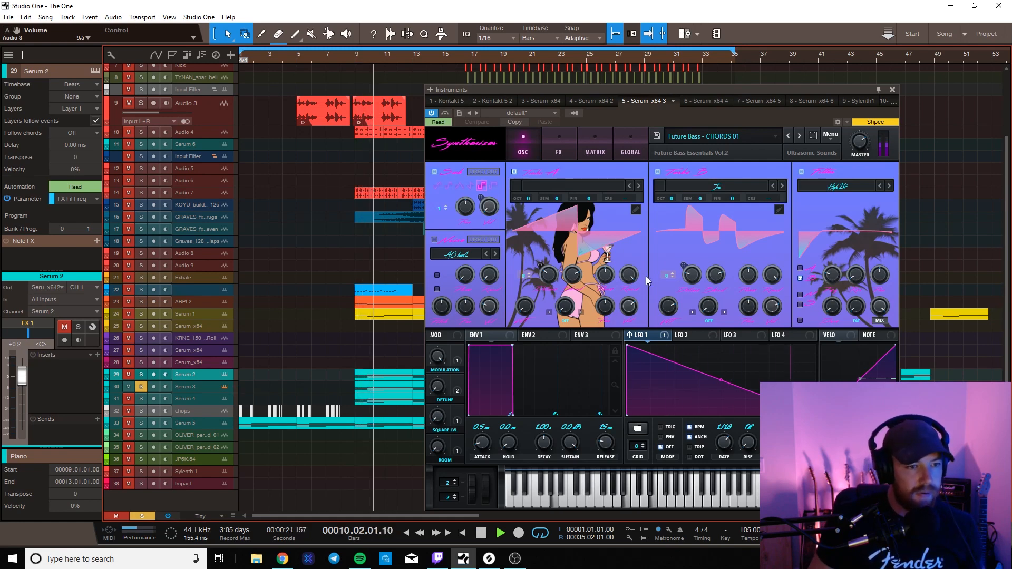
{"action": "left_click", "coordinate": [567, 156]}
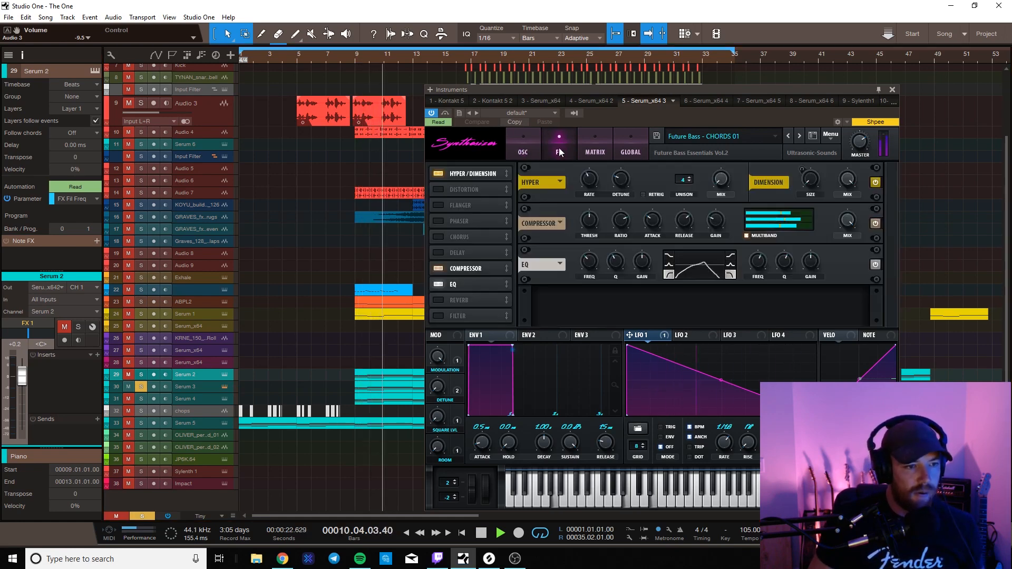
{"action": "left_click_drag", "start_coordinate": [807, 180], "coordinate": [807, 210]}
{"action": "left_click_drag", "start_coordinate": [717, 179], "coordinate": [672, 141]}
{"action": "left_click", "coordinate": [515, 141]}
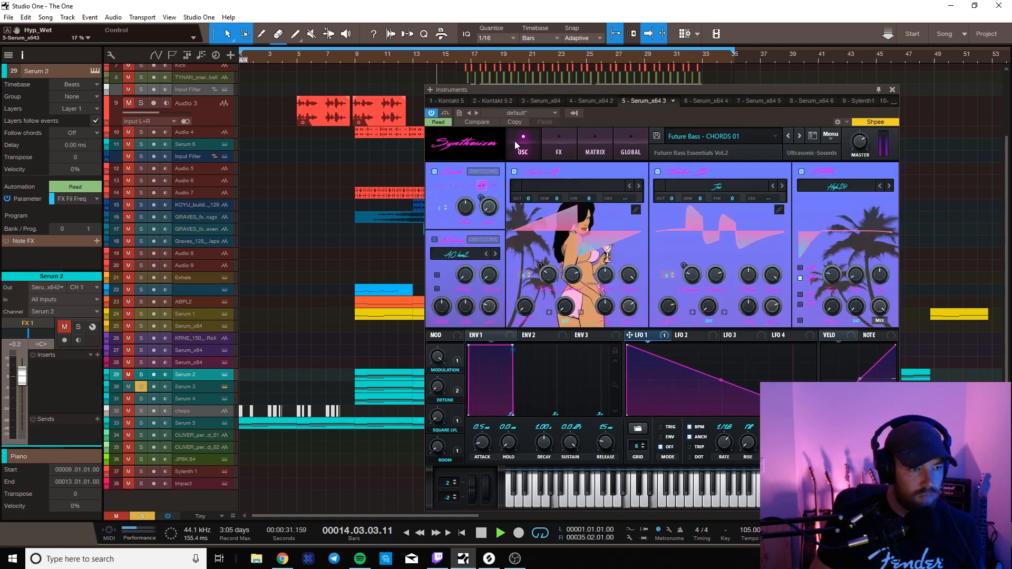
- Move the Serum 3 instrument window aside, stop playback, and briefly show the automation curves on the tracks
{"action": "left_click_drag", "start_coordinate": [627, 87], "coordinate": [894, 87]}
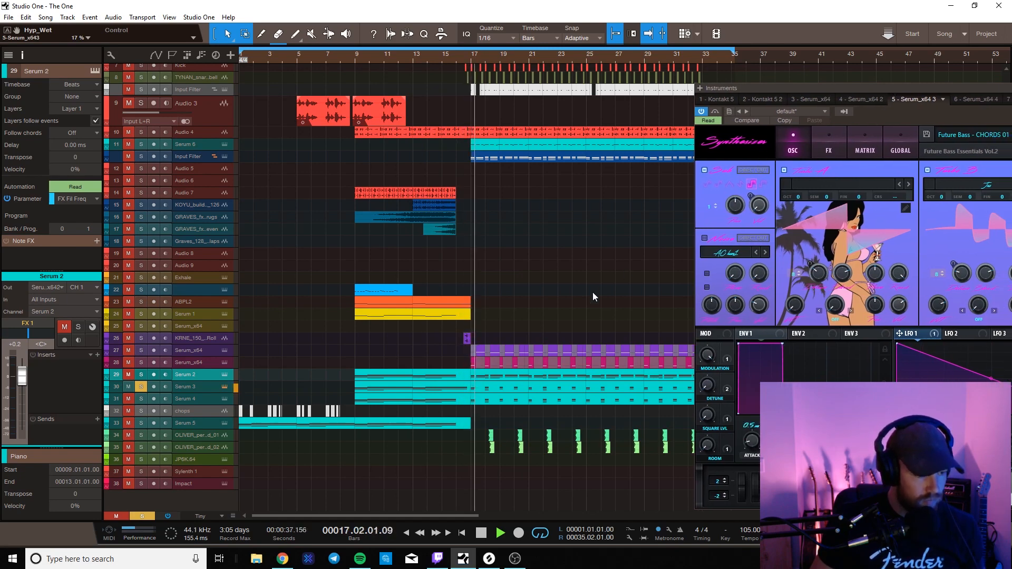
{"action": "key", "text": "space"}
{"action": "key", "text": "a"}
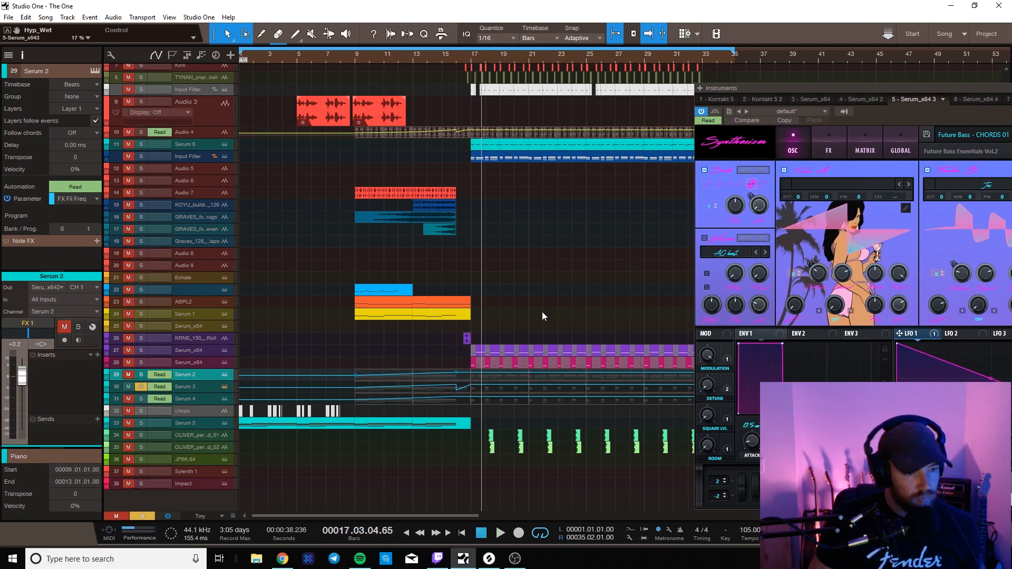
{"action": "key", "text": "a"}
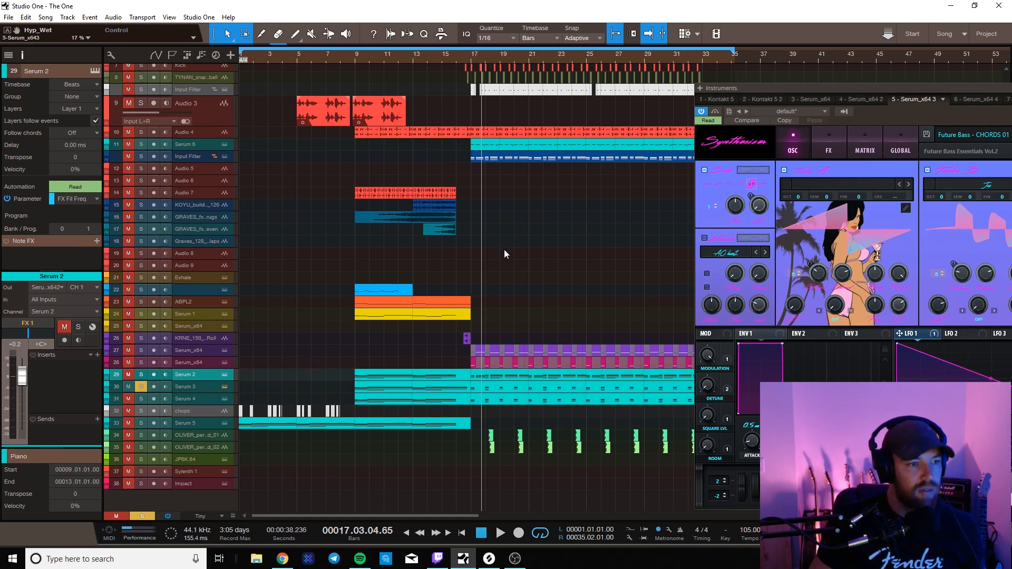
- Unsolo Serum 3 and move its instrument window farther aside to uncover the arrangement
{"action": "left_click", "coordinate": [142, 386]}
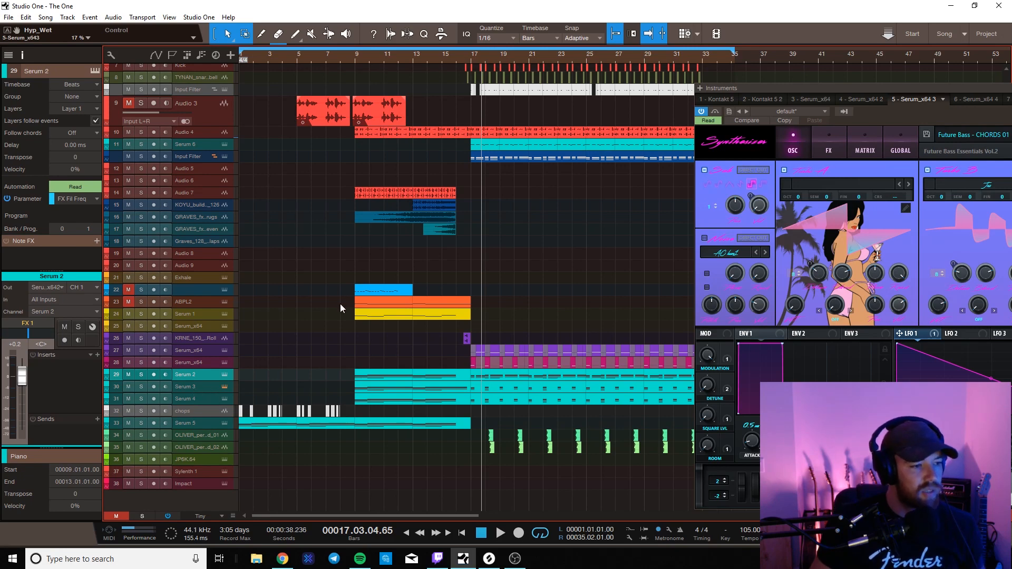
{"action": "scroll", "coordinate": [354, 297], "scroll_direction": "up", "scroll_amount": 1}
{"action": "scroll", "coordinate": [354, 298], "scroll_direction": "down", "scroll_amount": 1}
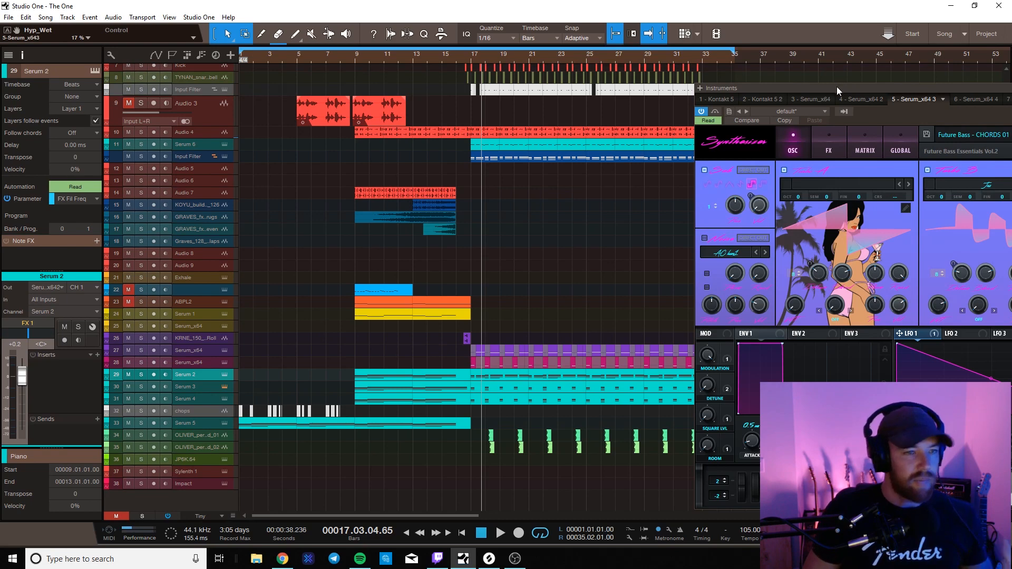
{"action": "left_click_drag", "start_coordinate": [837, 86], "coordinate": [932, 74]}
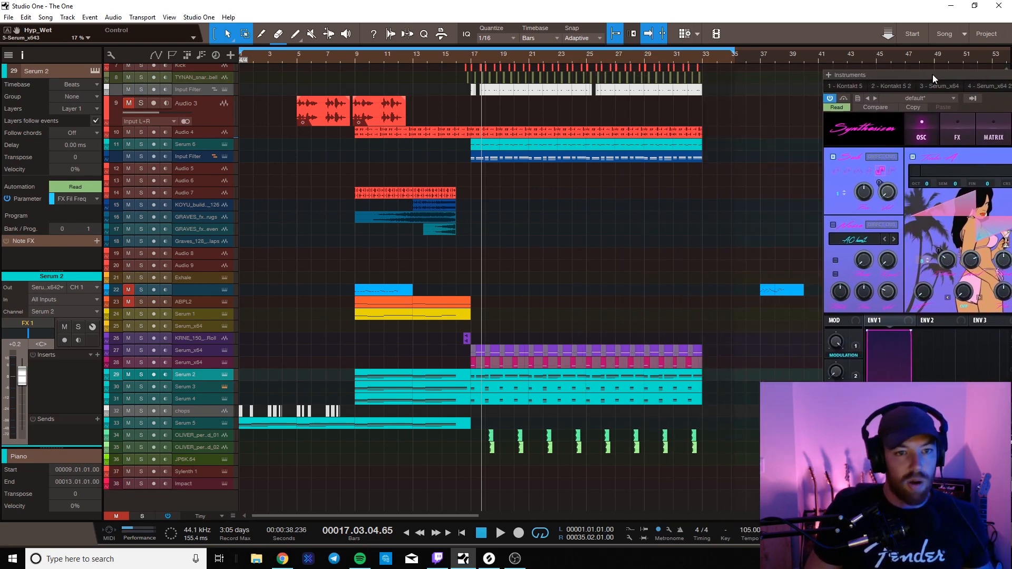
- Point out the two vocal clips on Audio 3 starting at bar 5, and shrink that track to the compact height
{"action": "left_click", "coordinate": [355, 51]}
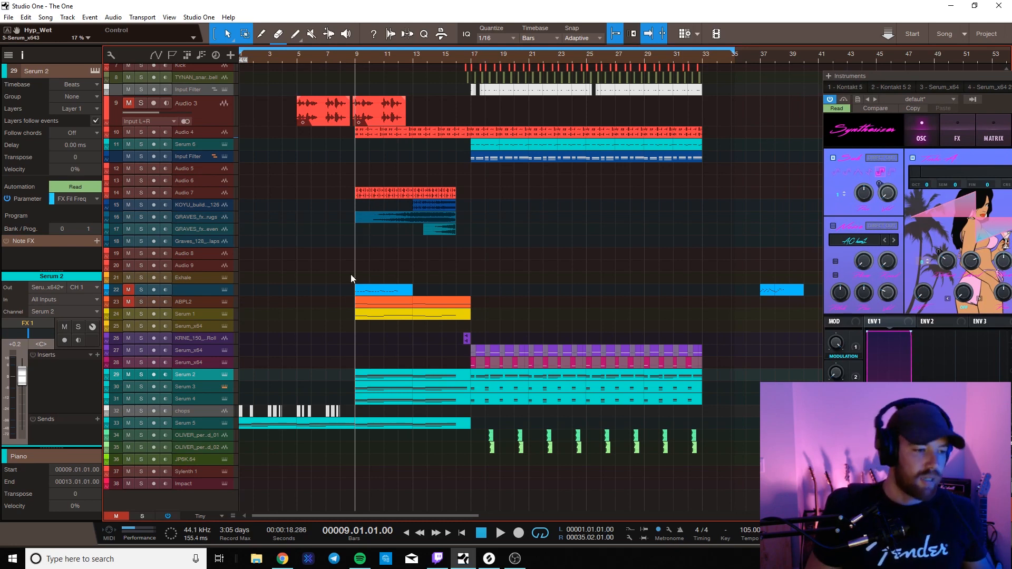
{"action": "left_click_drag", "start_coordinate": [450, 78], "coordinate": [353, 463]}
{"action": "left_click", "coordinate": [359, 125]}
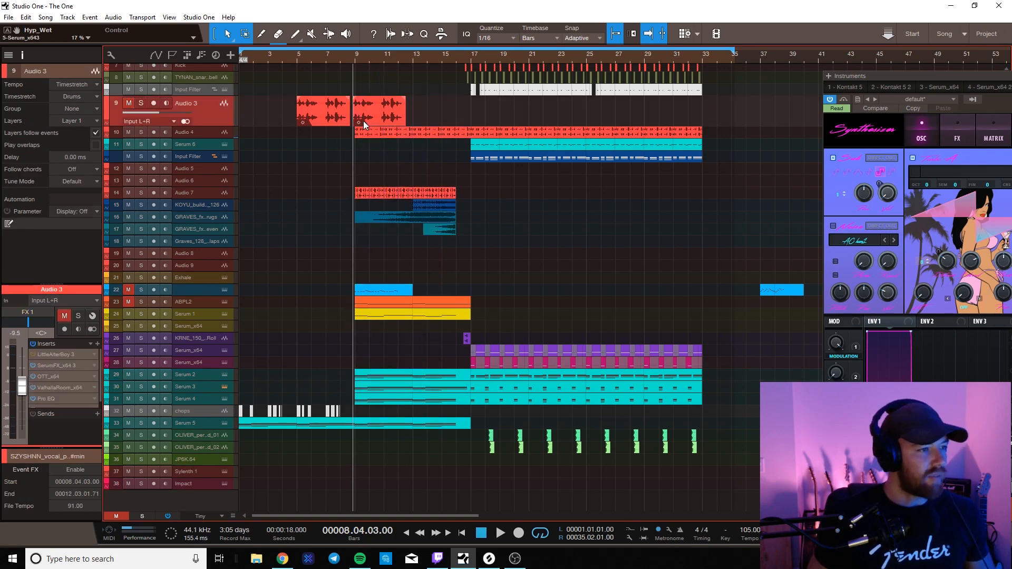
{"action": "left_click_drag", "start_coordinate": [420, 113], "coordinate": [273, 109]}
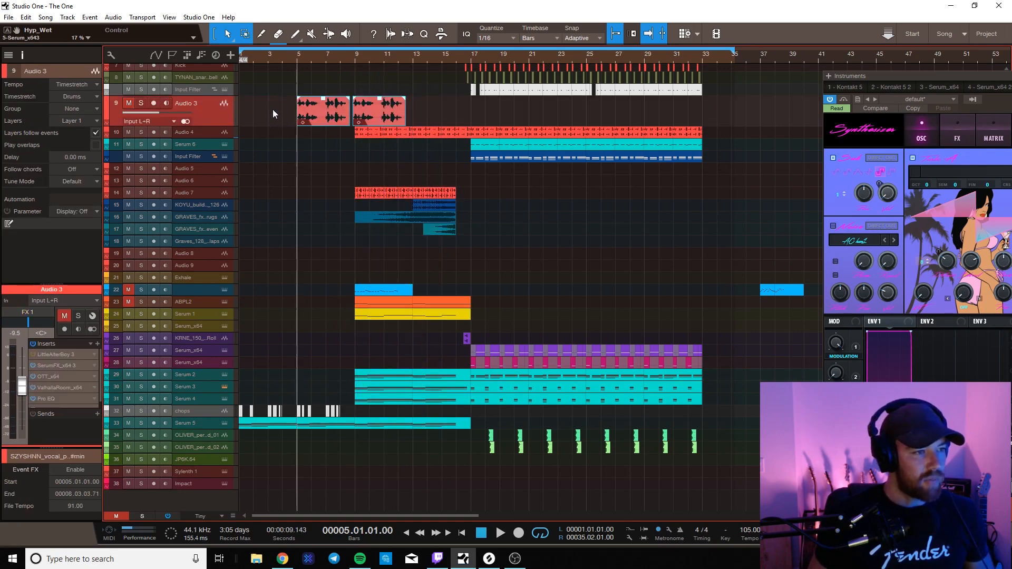
{"action": "left_click_drag", "start_coordinate": [211, 126], "coordinate": [211, 106]}
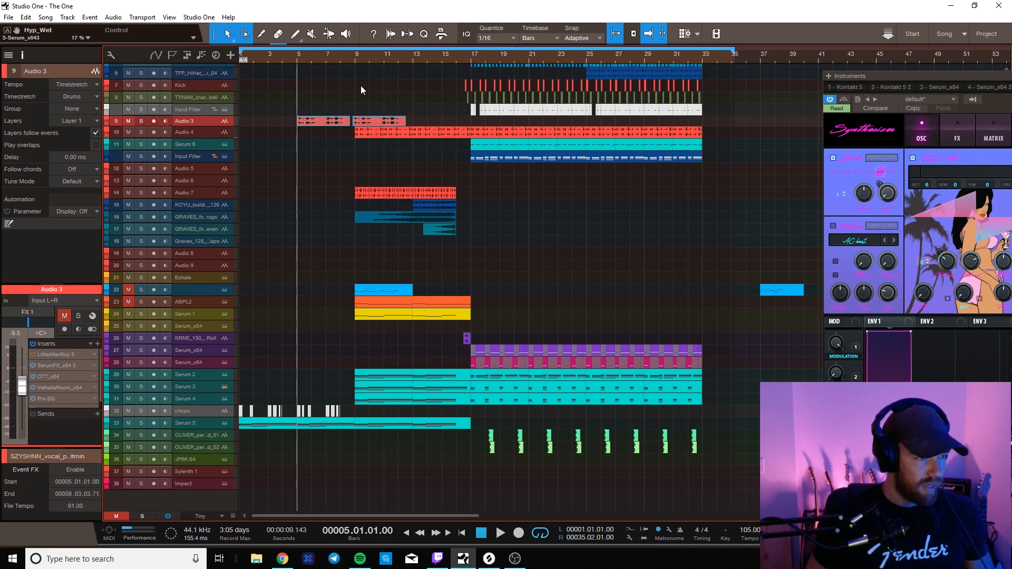
{"action": "left_click", "coordinate": [338, 153]}
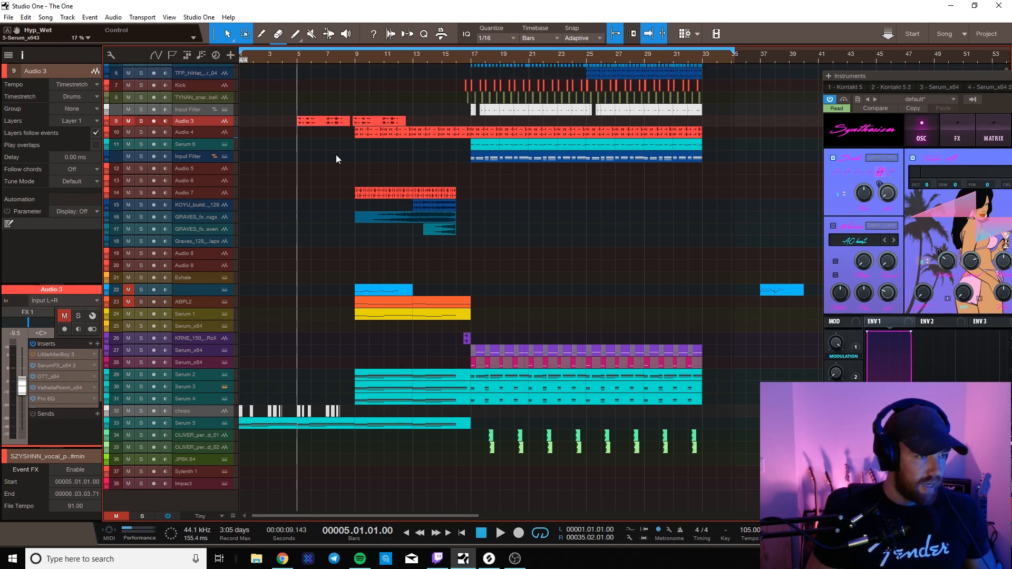
- Solo Audio 4 and briefly play its vocal clips from bar 9, then unsolo the track
{"action": "left_click", "coordinate": [197, 134]}
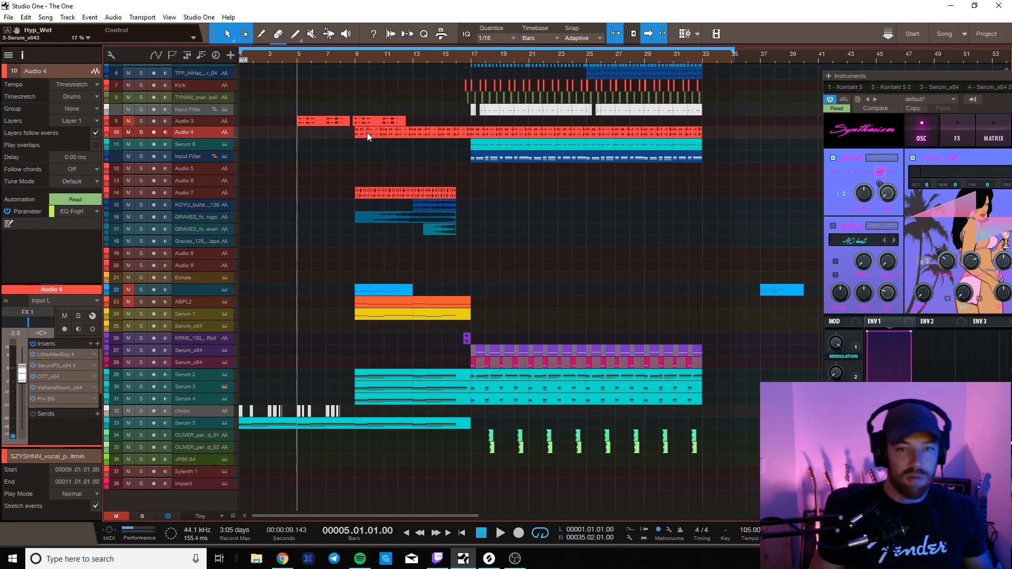
{"action": "left_click", "coordinate": [355, 55]}
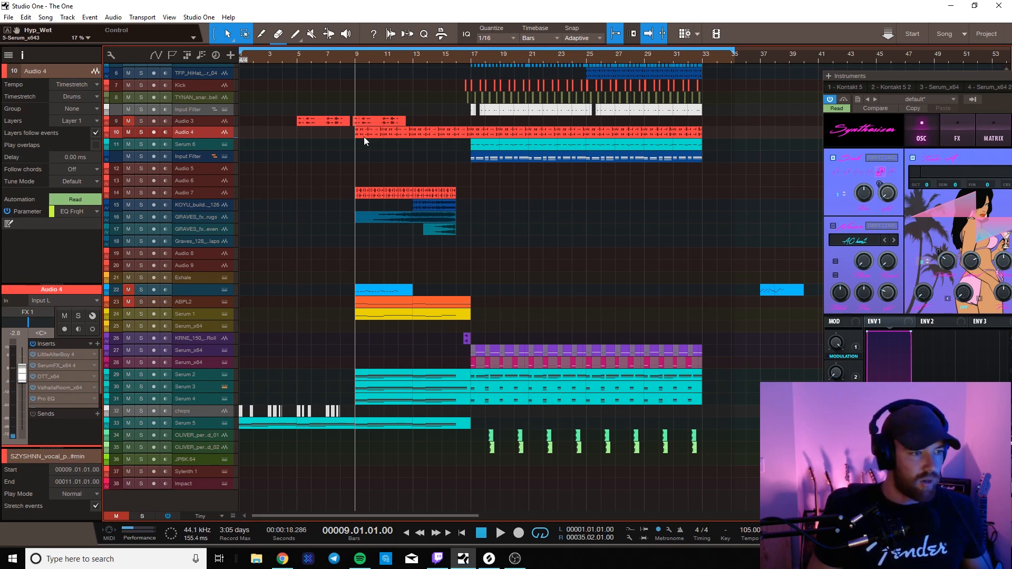
{"action": "left_click", "coordinate": [141, 131]}
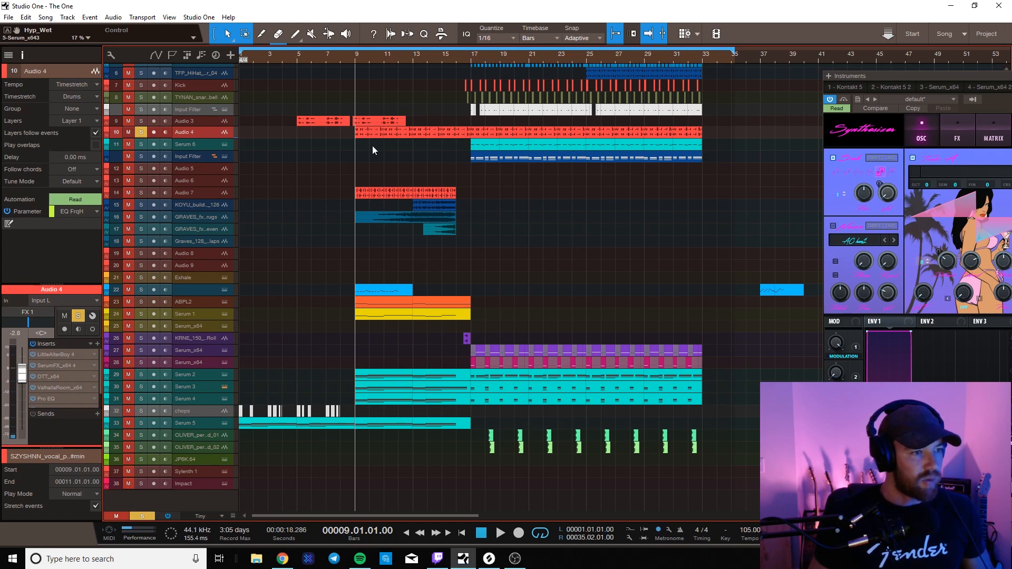
{"action": "left_click", "coordinate": [385, 134]}
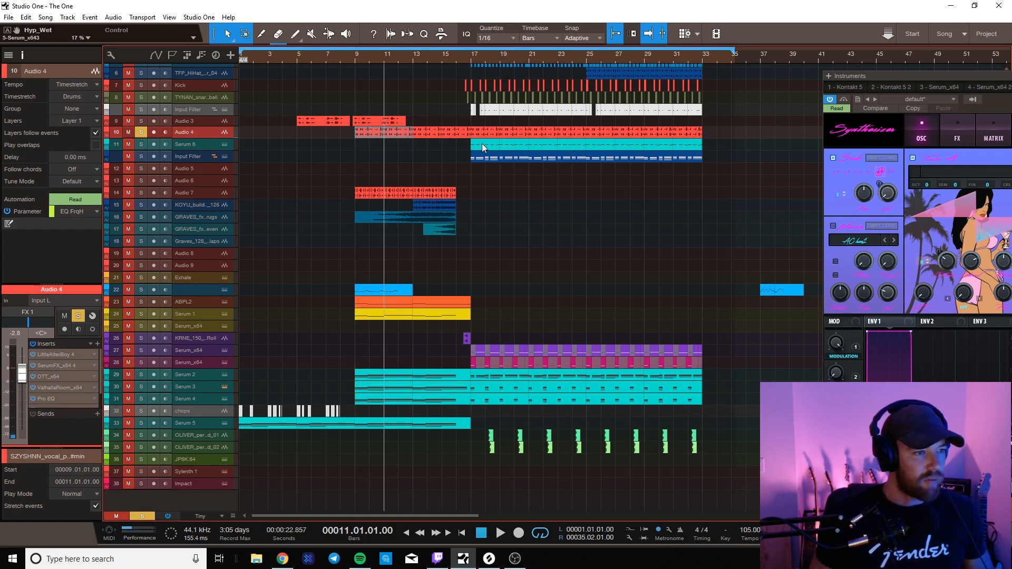
{"action": "left_click", "coordinate": [357, 61]}
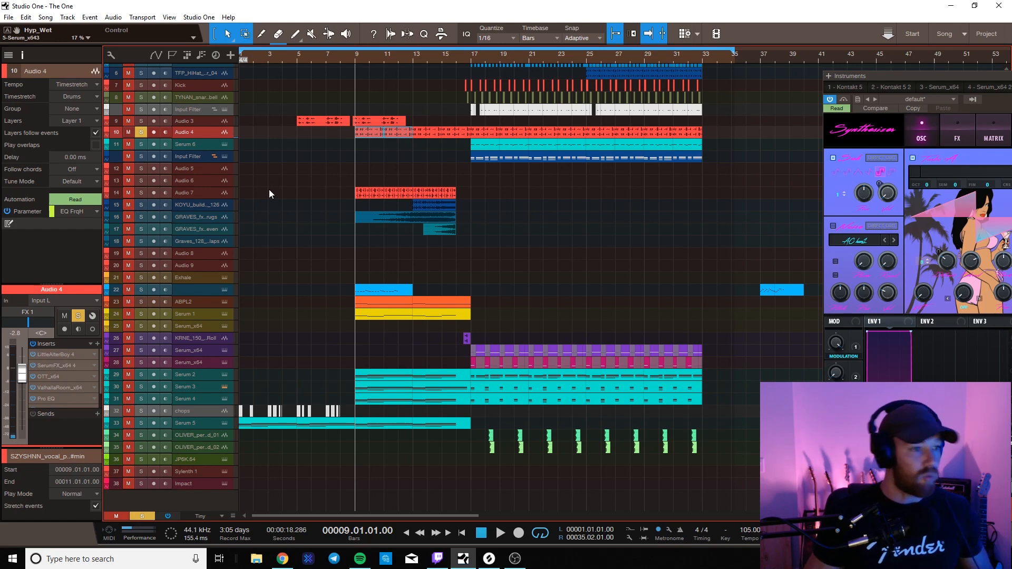
{"action": "key", "text": "space"}
{"action": "key", "text": "space"}
{"action": "left_click", "coordinate": [141, 131]}
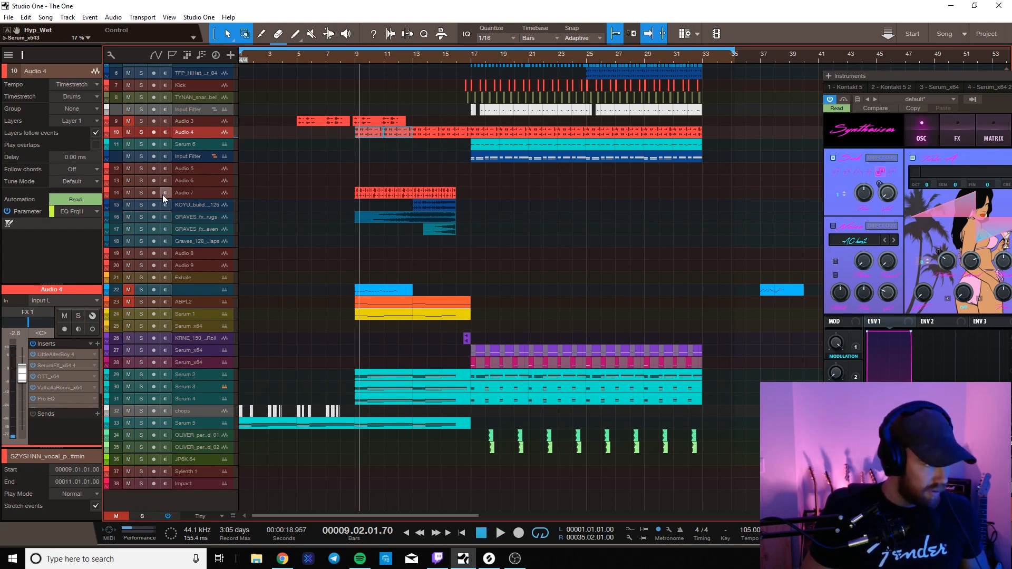
- Solo Audio 7 and play a short portion of its clips just after bar 9, then stop
{"action": "left_click", "coordinate": [140, 193]}
{"action": "key", "text": "space"}
{"action": "key", "text": "space"}
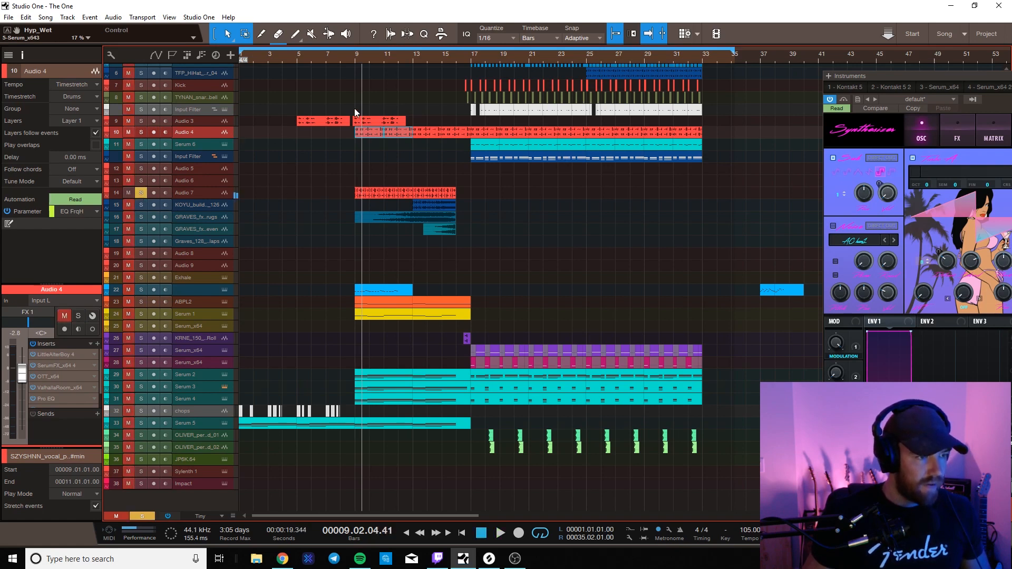
- Play the soloed Audio 7 clips from bar 9 and stop before bar 11
{"action": "left_click", "coordinate": [354, 57]}
{"action": "key", "text": "space"}
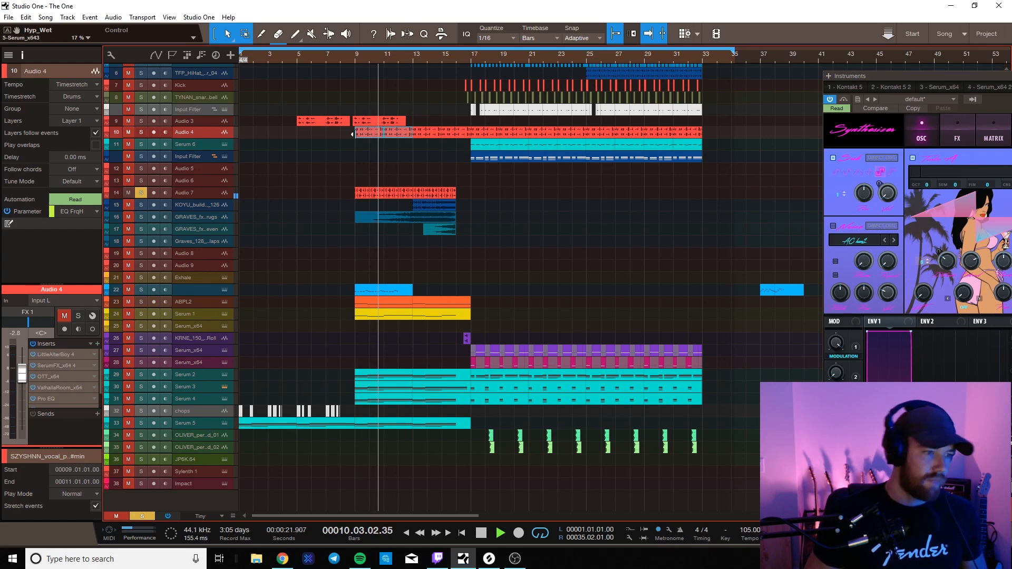
{"action": "key", "text": "space"}
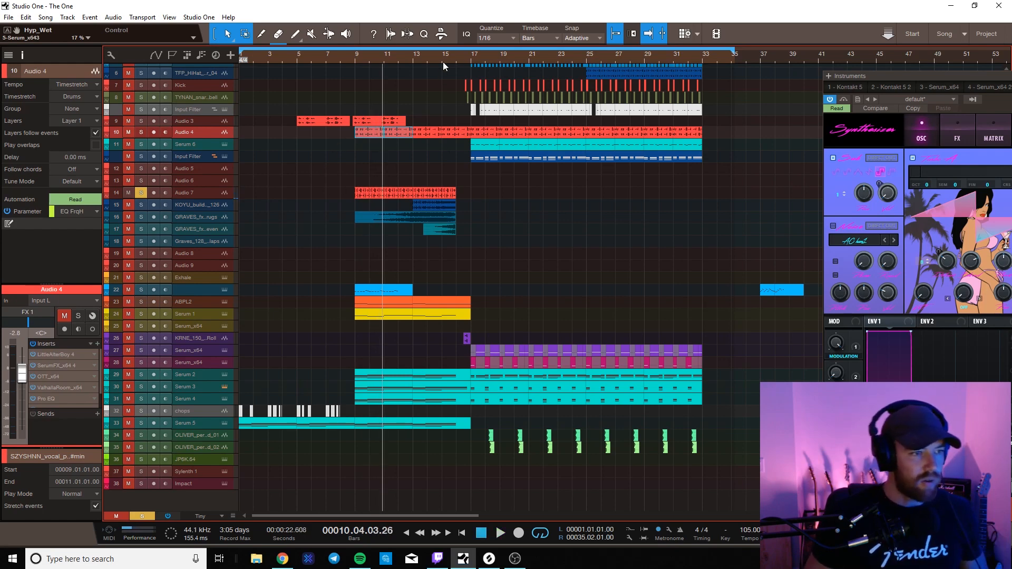
- Examine the Audio 7 clips up close, selecting the bar 13 clip and the three repeated clips from bar 10 to bar 13
{"action": "left_click_drag", "start_coordinate": [444, 61], "coordinate": [465, 148]}
{"action": "scroll", "coordinate": [488, 136], "scroll_direction": "up", "scroll_amount": 2}
{"action": "left_click", "coordinate": [491, 351]}
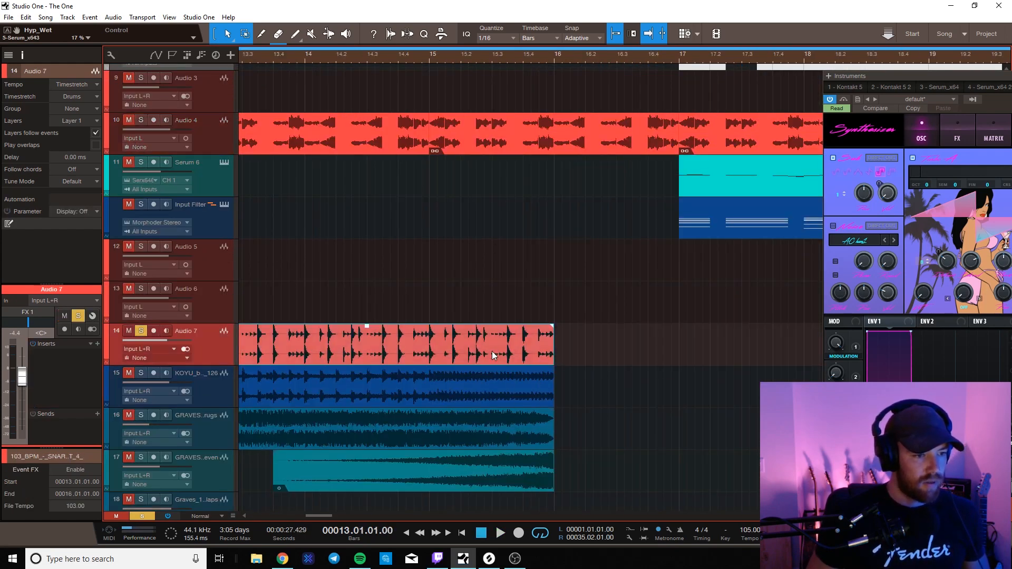
{"action": "scroll", "coordinate": [375, 57], "scroll_direction": "down", "scroll_amount": 5}
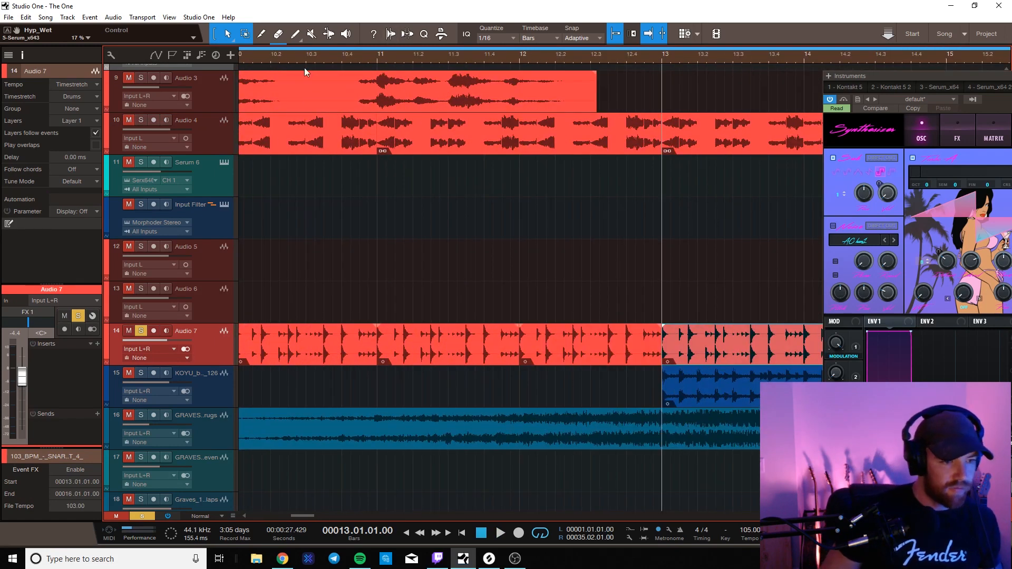
{"action": "left_click", "coordinate": [469, 362]}
{"action": "left_click_drag", "start_coordinate": [484, 283], "coordinate": [305, 365]}
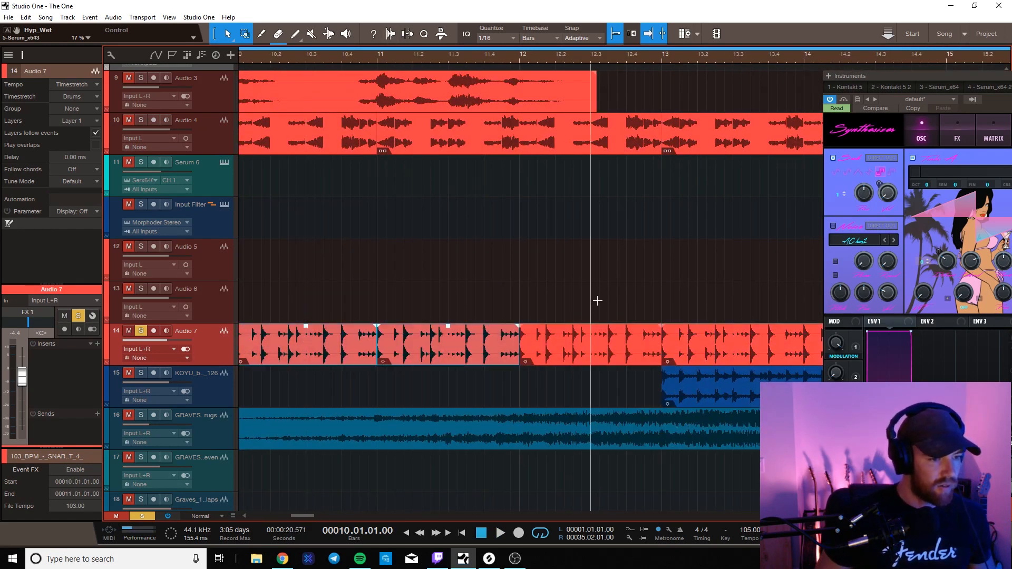
{"action": "left_click_drag", "start_coordinate": [607, 282], "coordinate": [305, 365]}
- Play Audio 7 from bar 13, unsolo it during playback to hear it with the other tracks, and stop
{"action": "scroll", "coordinate": [399, 56], "scroll_direction": "down", "scroll_amount": 3}
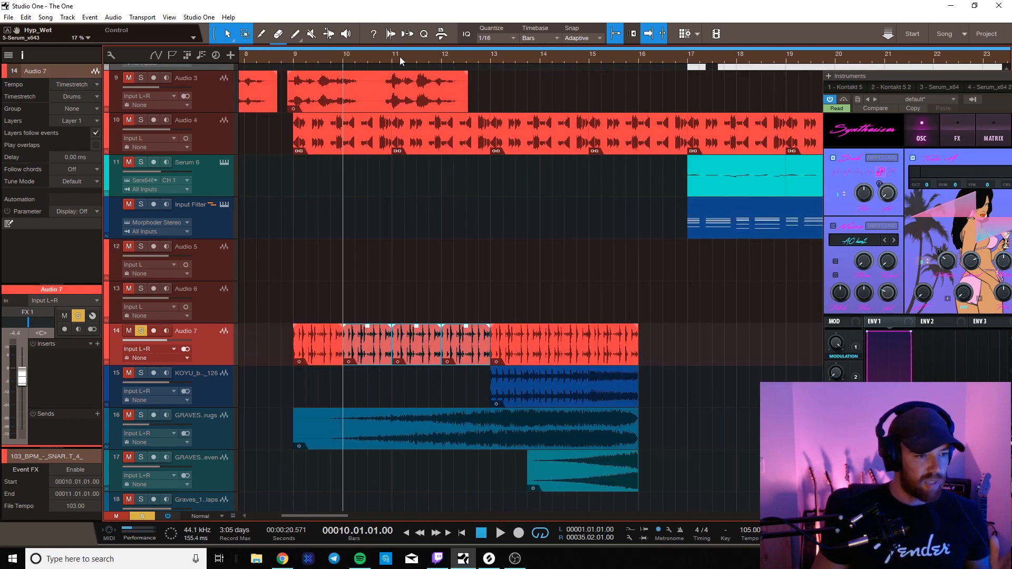
{"action": "left_click", "coordinate": [488, 57]}
{"action": "key", "text": "space"}
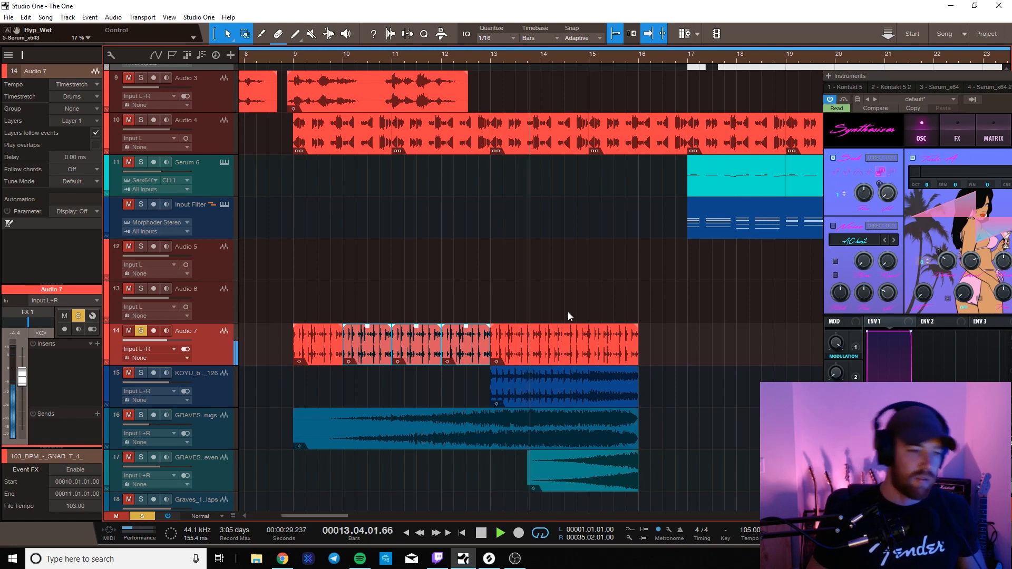
{"action": "key", "text": "s"}
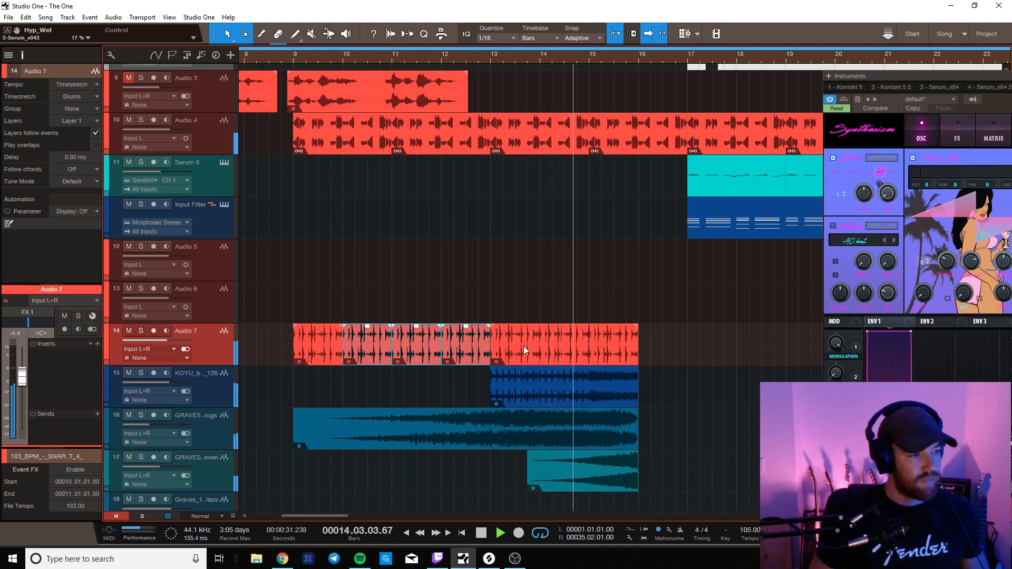
{"action": "key", "text": "space"}
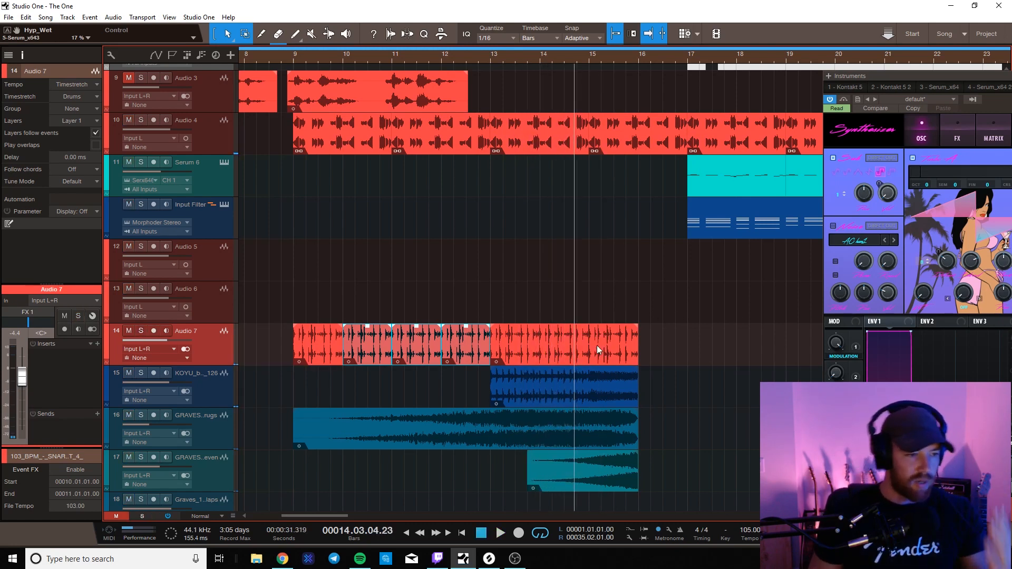
- Solo Audio 4 and play its vocal clips from bar 9 to bar 13, then stop
{"action": "scroll", "coordinate": [625, 327], "scroll_direction": "down", "scroll_amount": 1}
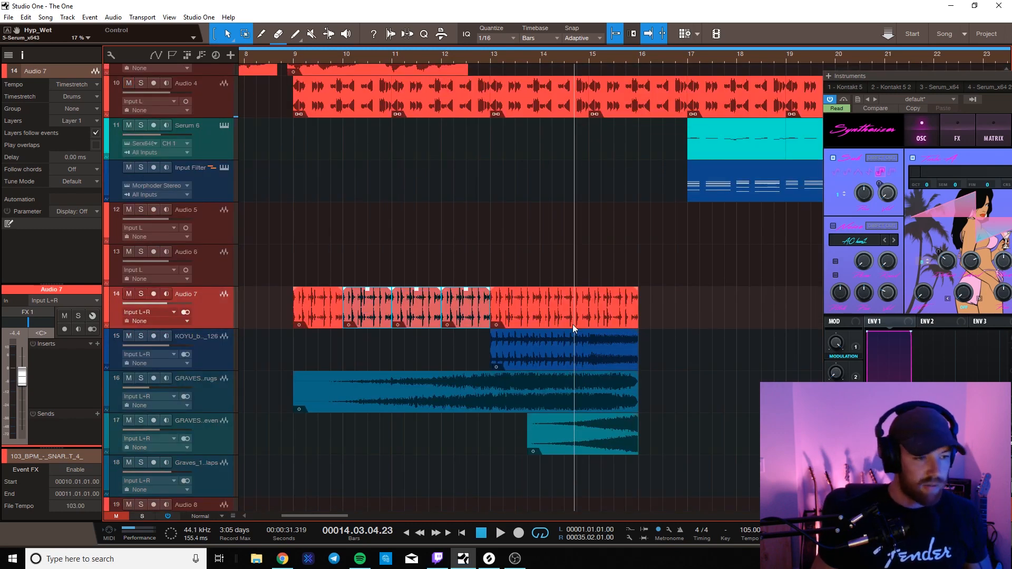
{"action": "scroll", "coordinate": [572, 328], "scroll_direction": "up", "scroll_amount": 3}
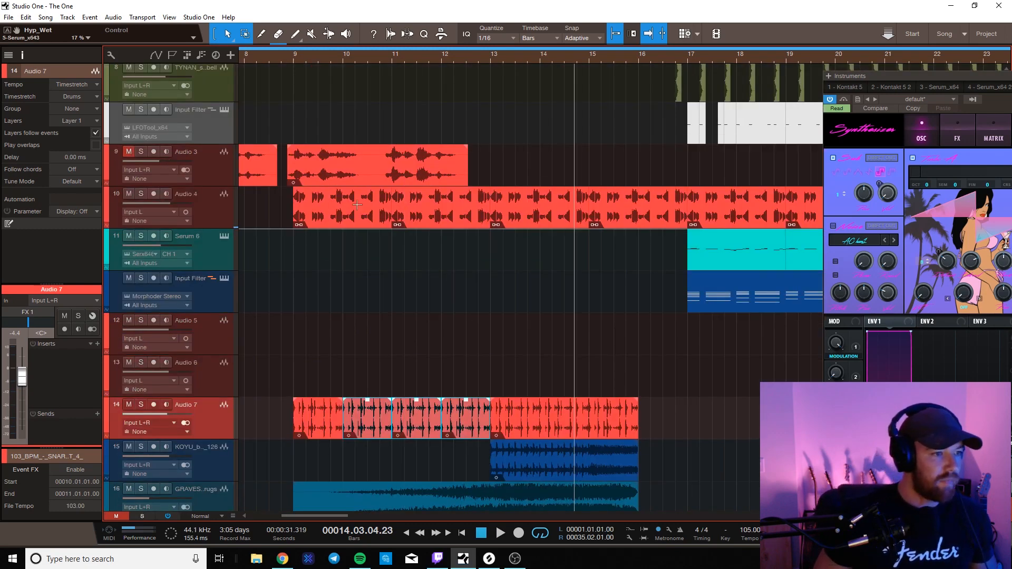
{"action": "left_click", "coordinate": [142, 195]}
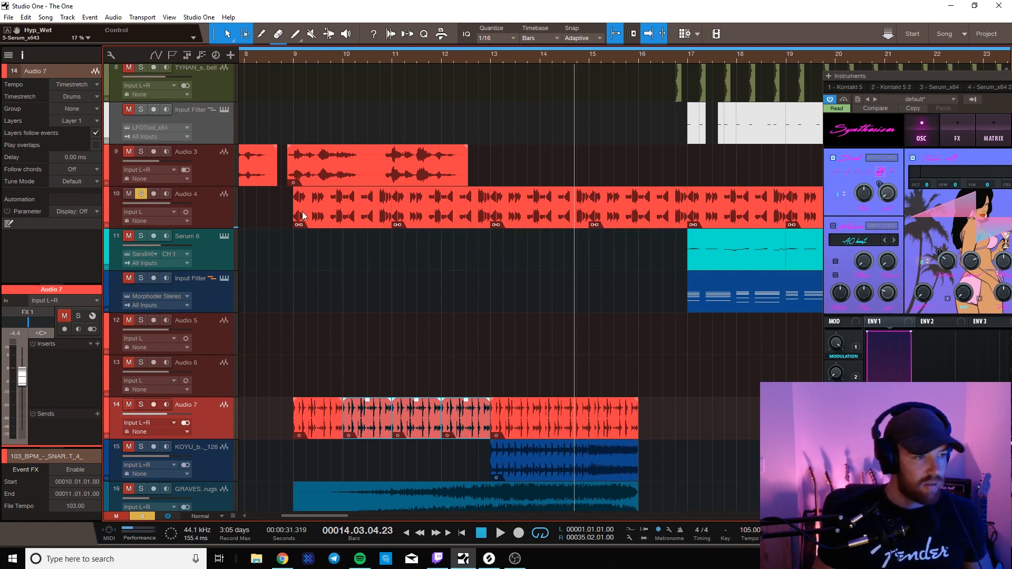
{"action": "left_click", "coordinate": [293, 59]}
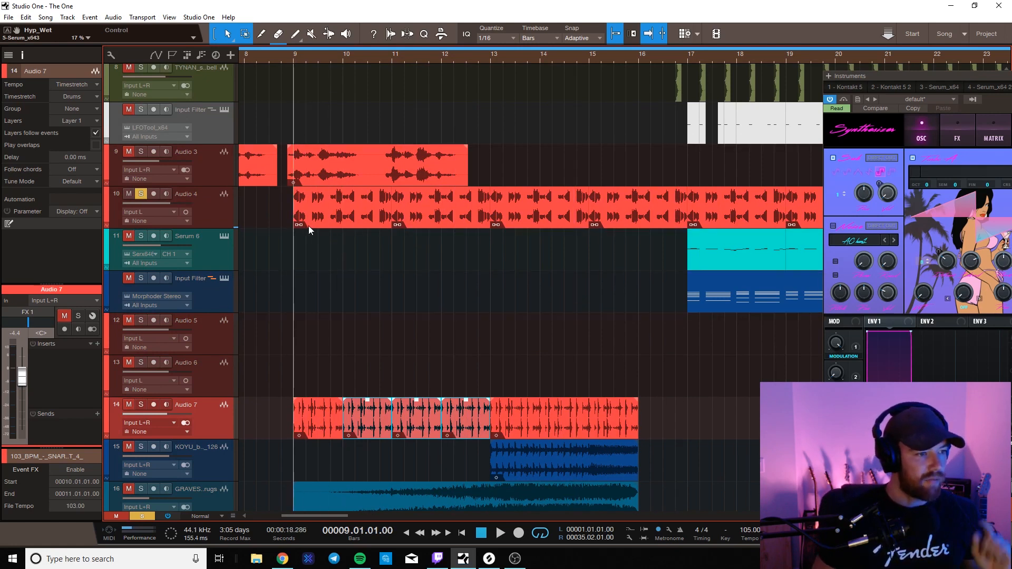
{"action": "key", "text": "space"}
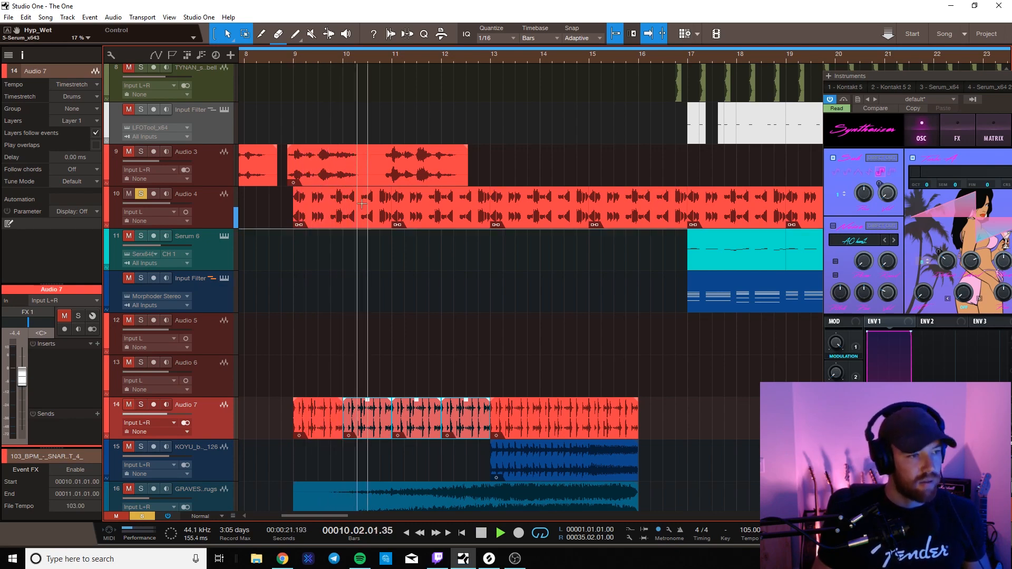
{"action": "mouse_move", "coordinate": [327, 513]}
{"action": "left_mouse_down"}
{"action": "mouse_move", "coordinate": [305, 519]}
{"action": "mouse_move", "coordinate": [324, 514]}
{"action": "left_mouse_up"}
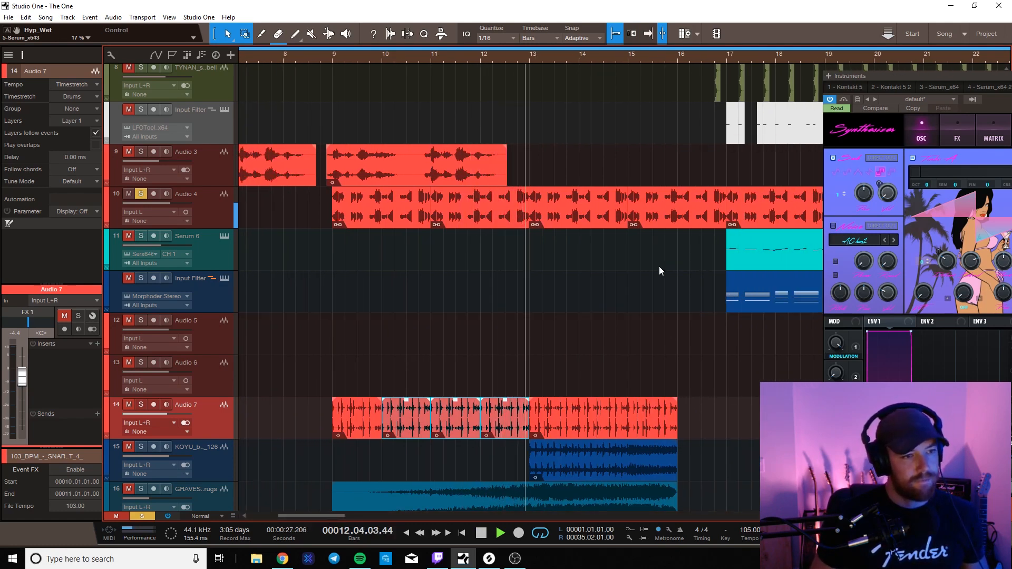
{"action": "key", "text": "space"}
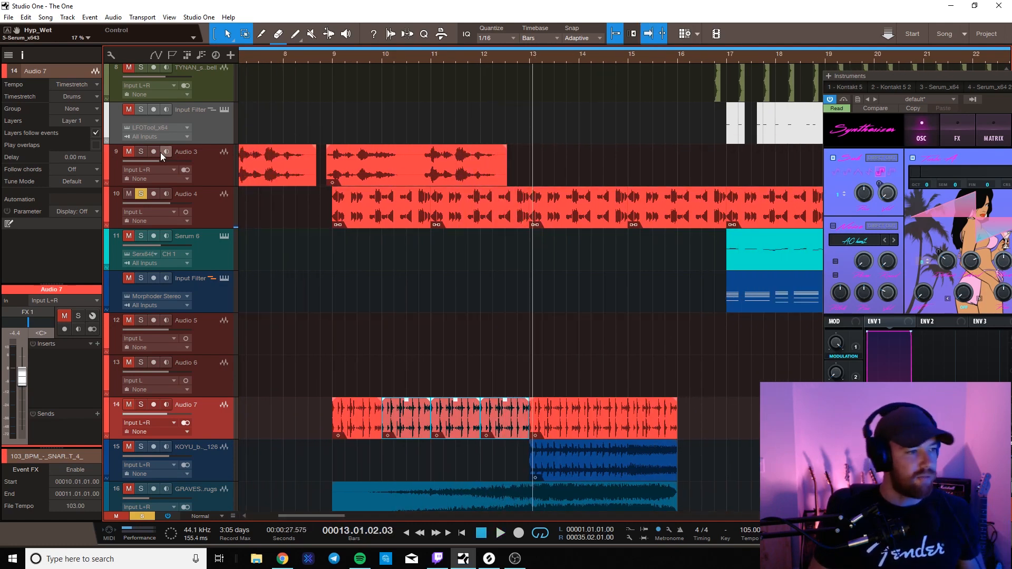
- Solo Audio 3 and play from just before bar 9, unsolo Audio 4 to compare, then stop and unsolo Audio 3
{"action": "left_click", "coordinate": [142, 152]}
{"action": "left_click", "coordinate": [271, 58]}
{"action": "key", "text": "space"}
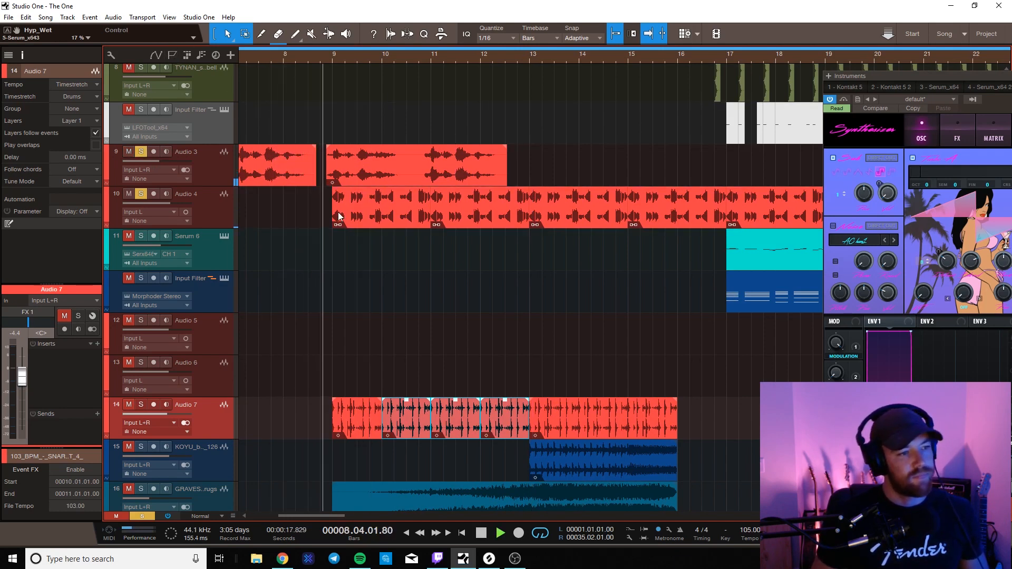
{"action": "left_click", "coordinate": [137, 195]}
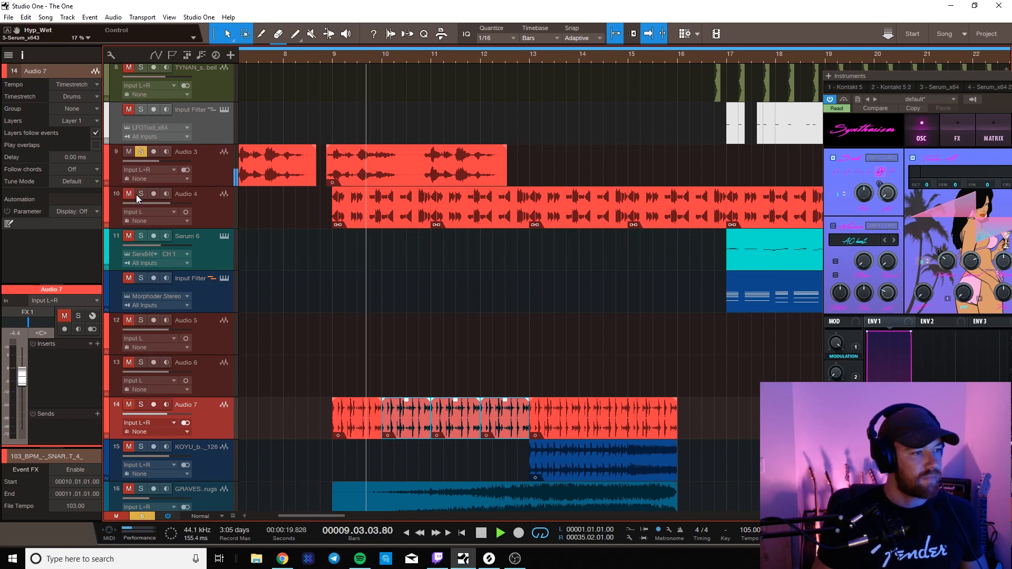
{"action": "key", "text": "space"}
{"action": "left_click", "coordinate": [146, 151]}
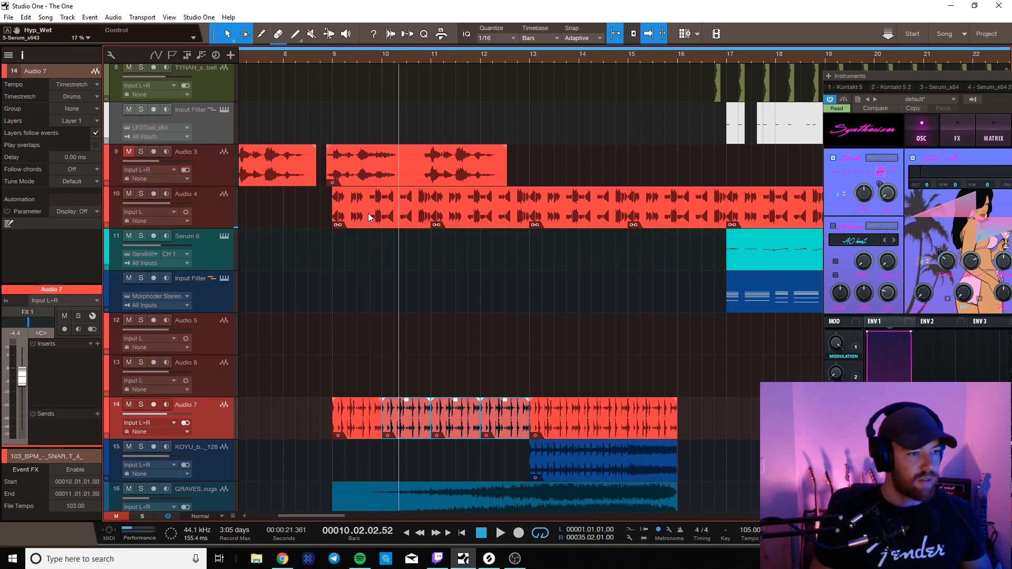
- Select the last Audio 4 vocal clip at bar 31 and show its event options without applying any
{"action": "scroll", "coordinate": [482, 57], "scroll_direction": "down", "scroll_amount": 6}
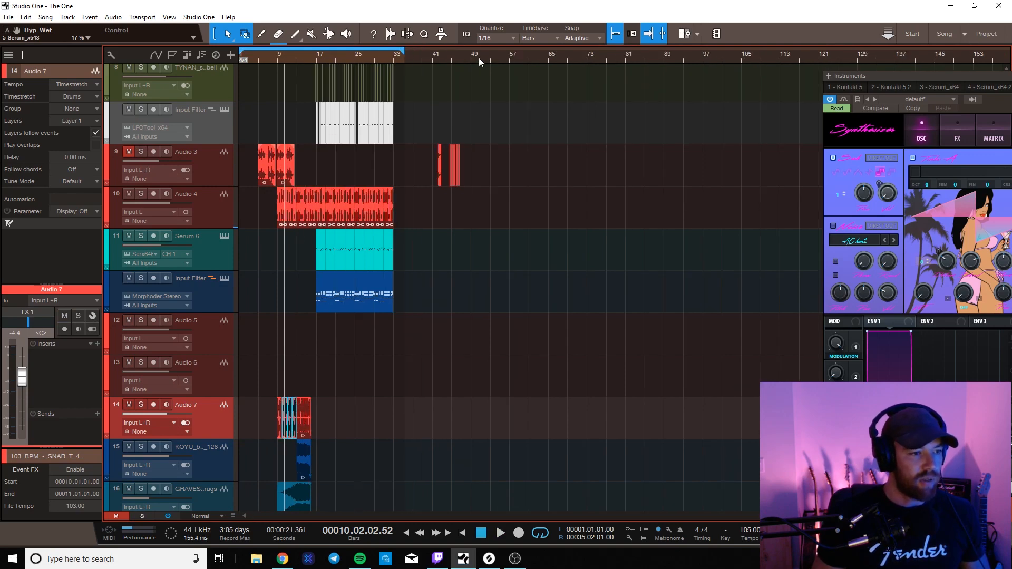
{"action": "scroll", "coordinate": [398, 50], "scroll_direction": "up", "scroll_amount": 7}
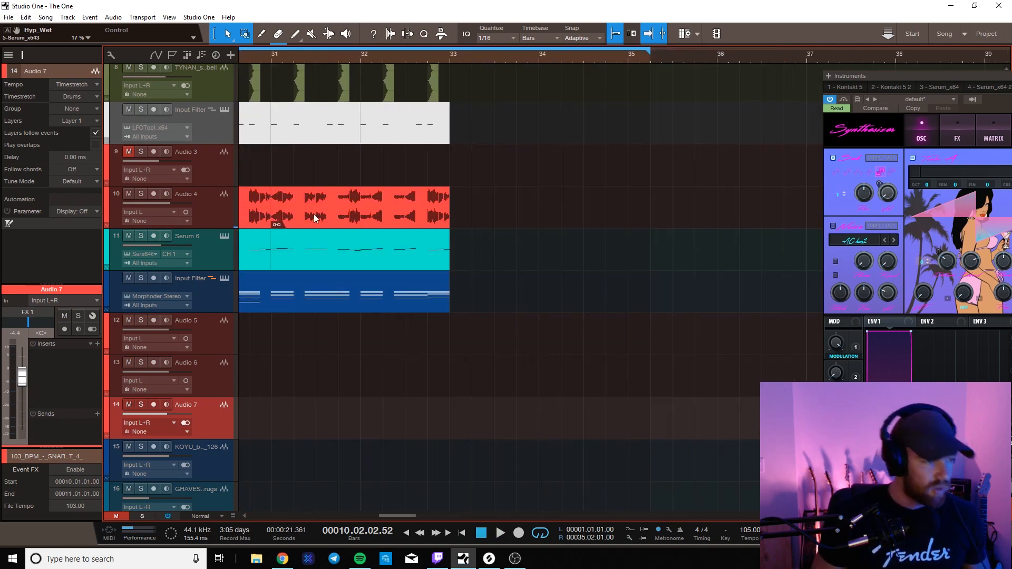
{"action": "left_click", "coordinate": [287, 215]}
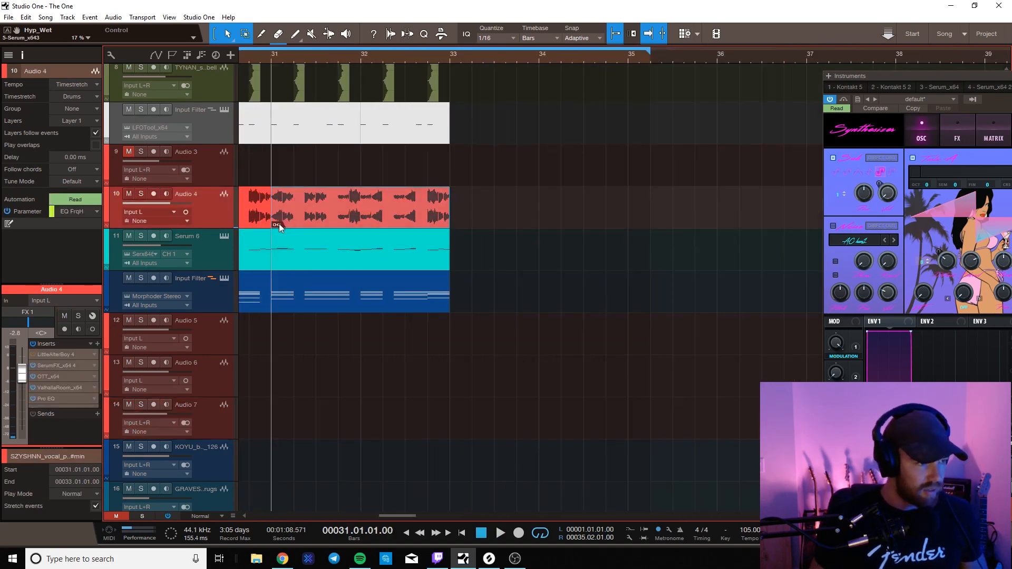
{"action": "right_click", "coordinate": [276, 224]}
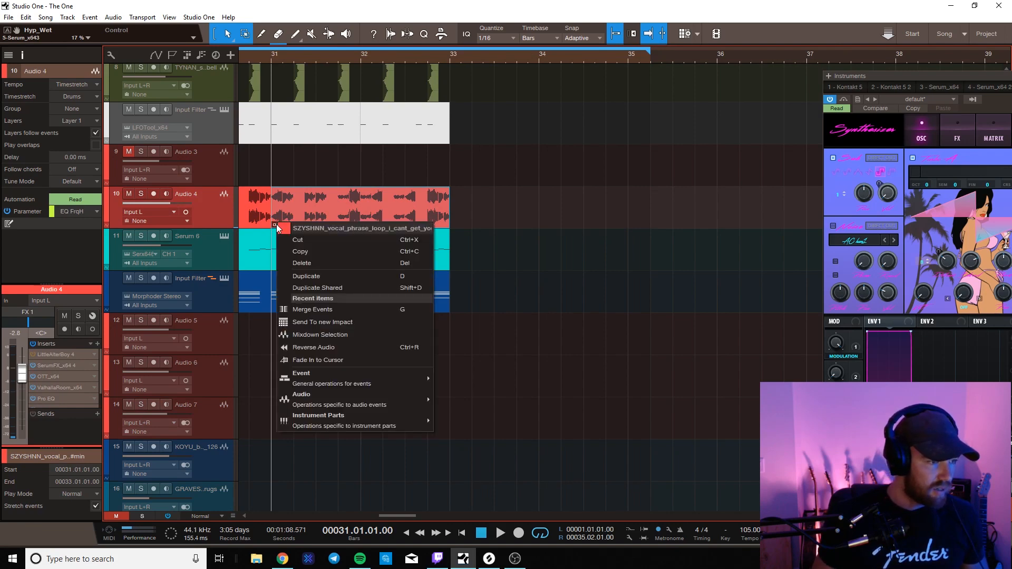
{"action": "left_click", "coordinate": [288, 214]}
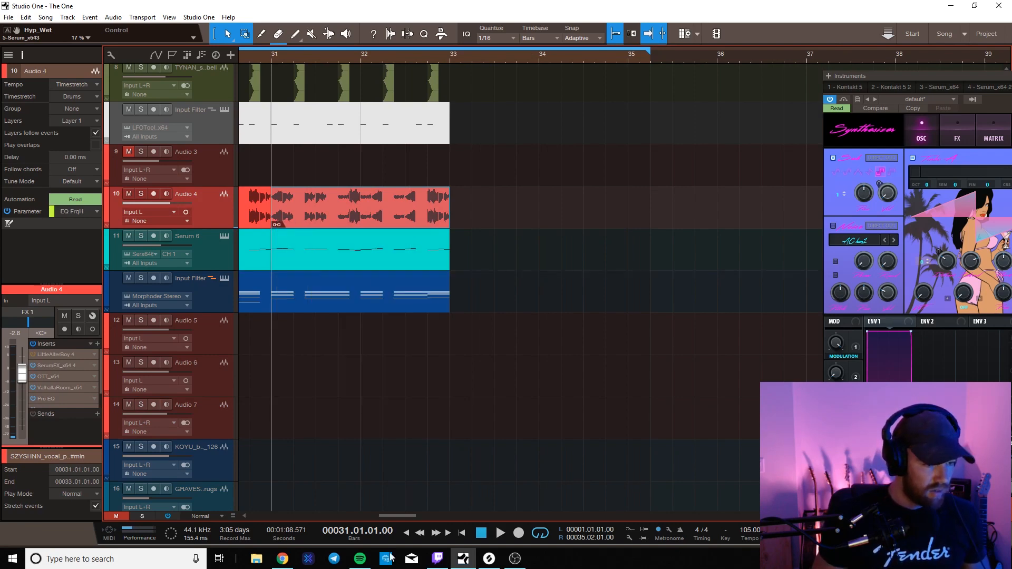
- Merge the first seven snare clips from bar 16 on the TYNAN snare track, and undo the merge
{"action": "left_click_drag", "start_coordinate": [399, 518], "coordinate": [335, 530]}
{"action": "scroll", "coordinate": [399, 62], "scroll_direction": "down", "scroll_amount": 4}
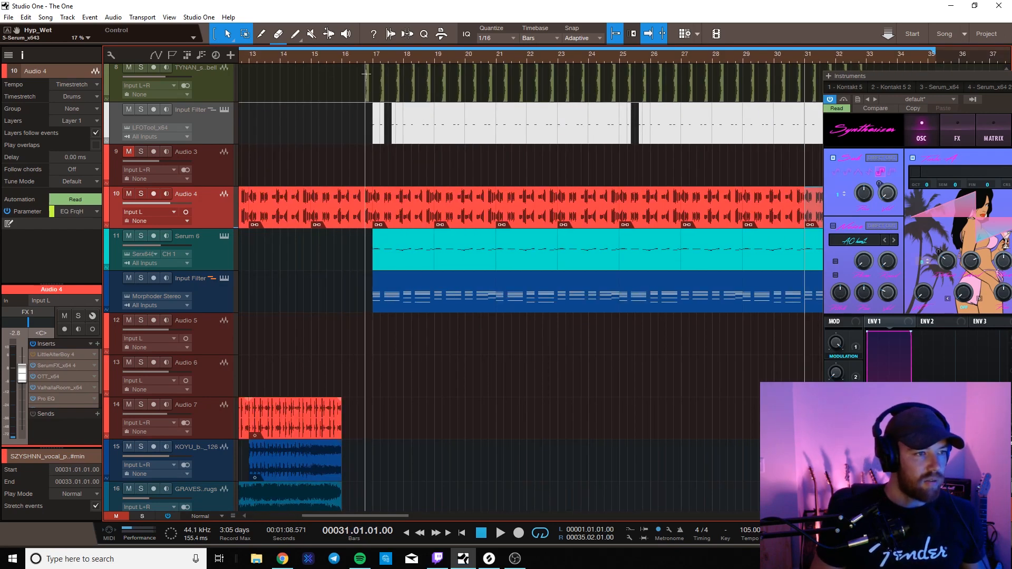
{"action": "left_click_drag", "start_coordinate": [352, 90], "coordinate": [475, 90]}
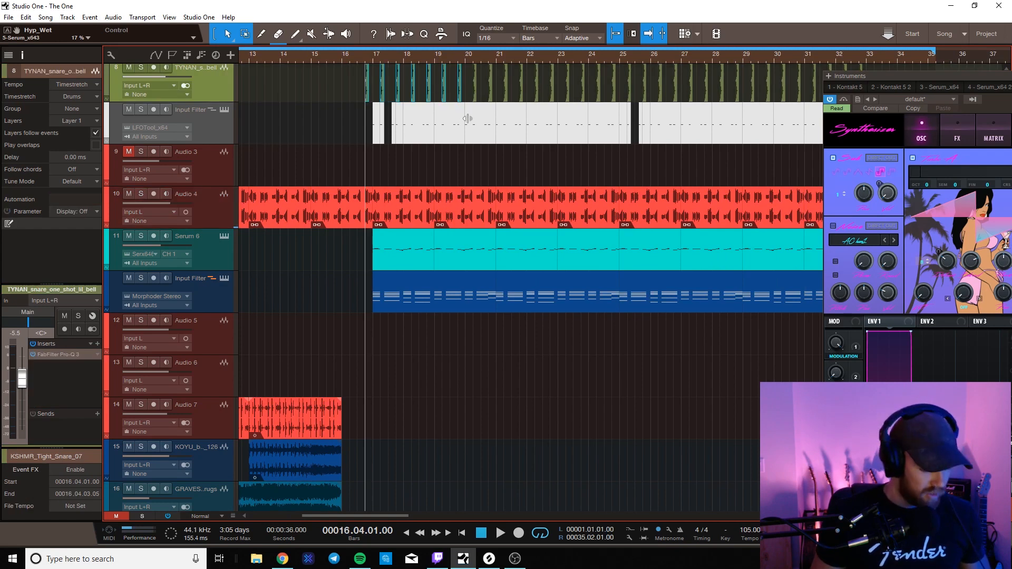
{"action": "key", "text": "g"}
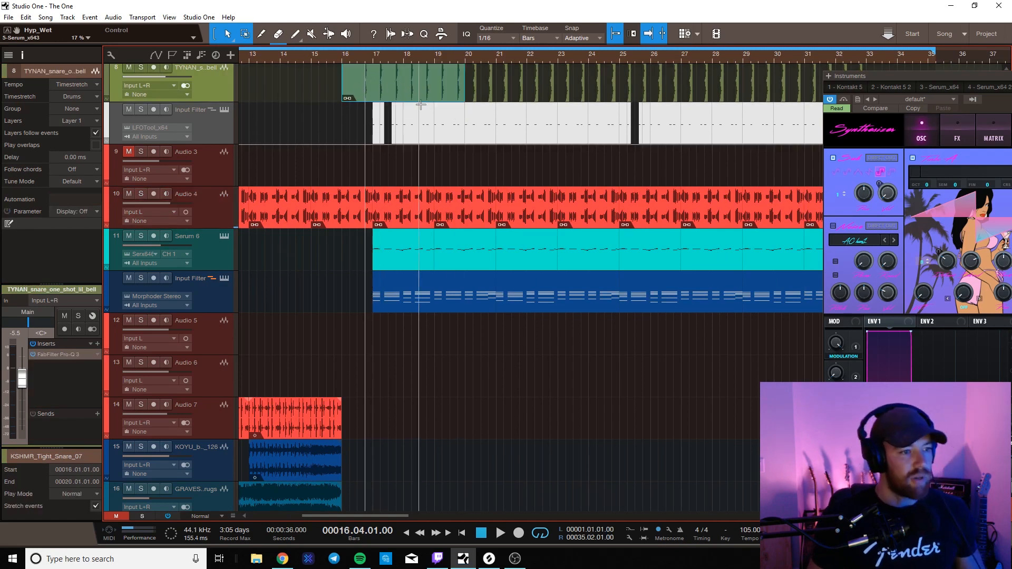
{"action": "key", "text": "ctrl+z"}
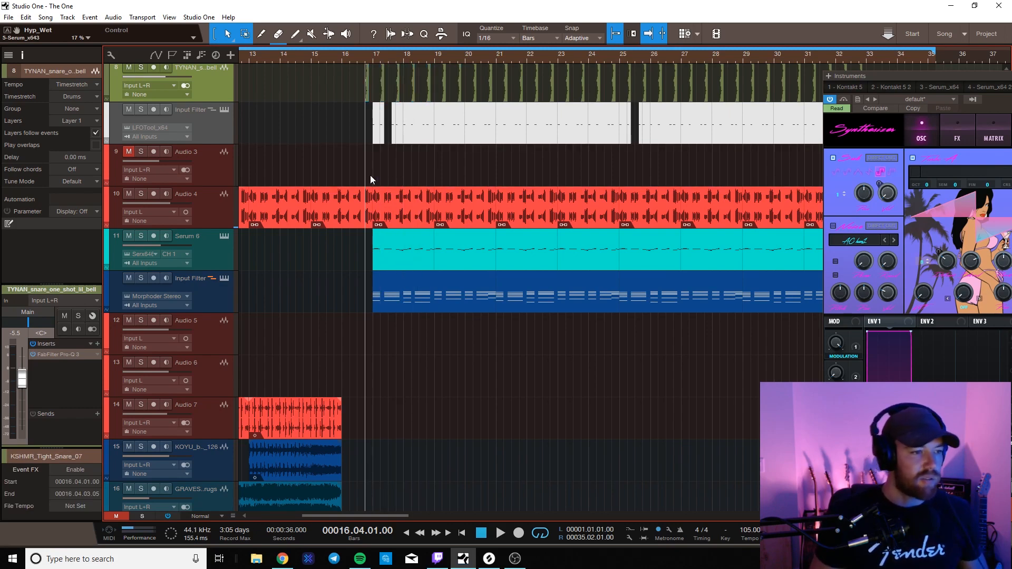
- Play the full arrangement from just before bar 9, look over the build-up tracks, and select the Serum parts starting at bar 9
{"action": "scroll", "coordinate": [503, 52], "scroll_direction": "down", "scroll_amount": 3}
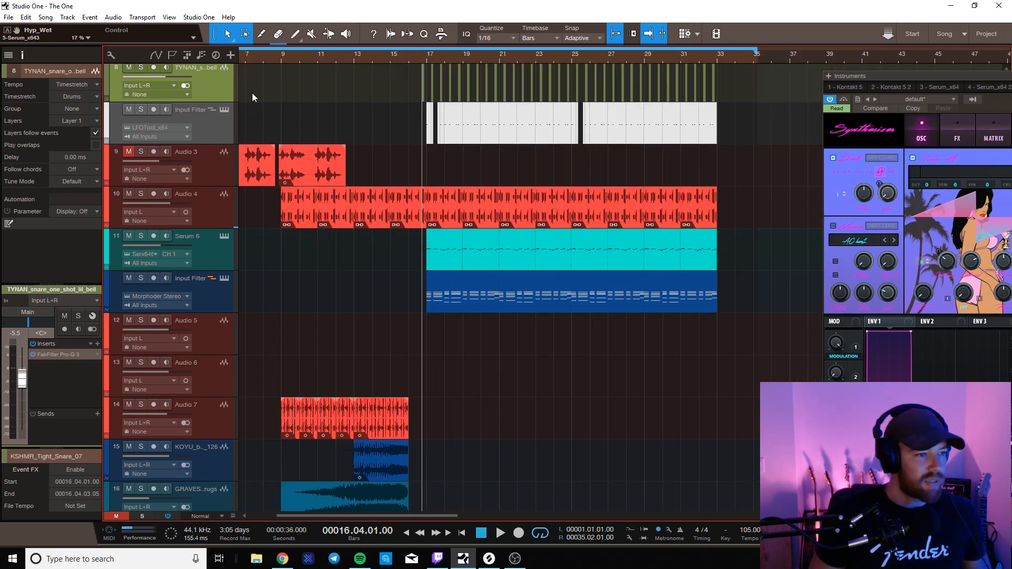
{"action": "left_click", "coordinate": [277, 60]}
{"action": "key", "text": "space"}
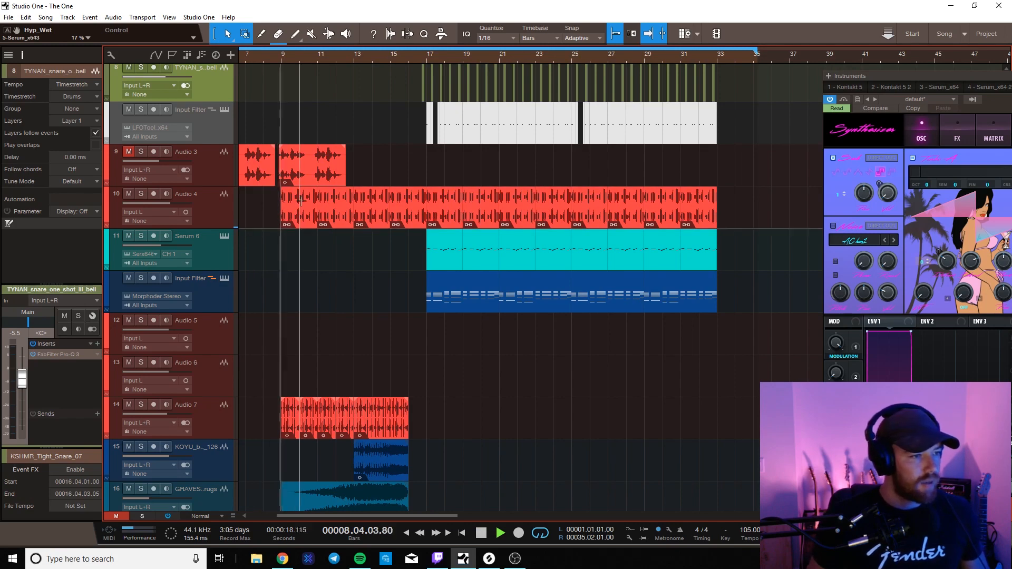
{"action": "scroll", "coordinate": [333, 260], "scroll_direction": "down", "scroll_amount": 2}
{"action": "scroll", "coordinate": [333, 260], "scroll_direction": "down", "scroll_amount": 8}
{"action": "scroll", "coordinate": [415, 225], "scroll_direction": "up", "scroll_amount": 4}
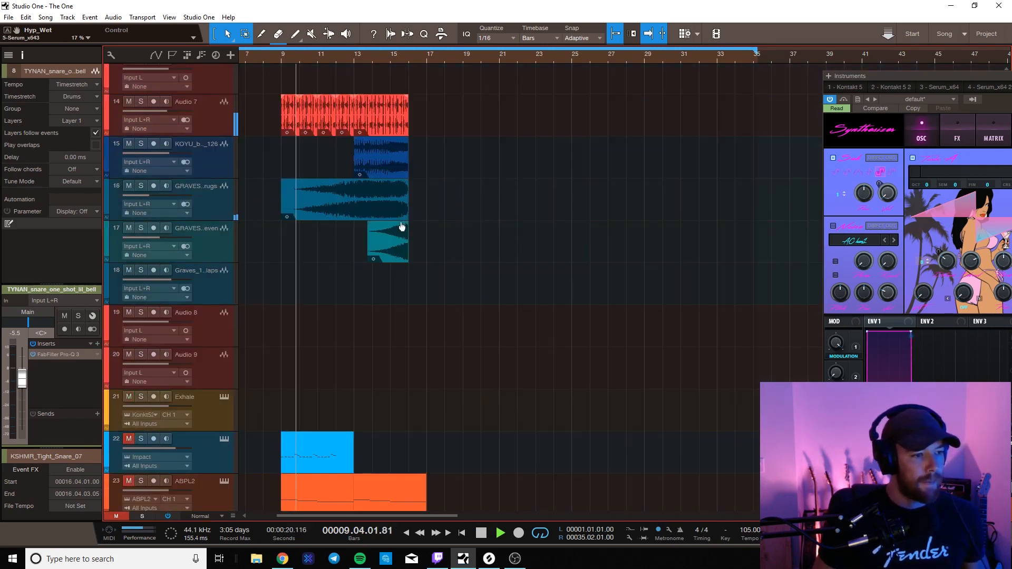
{"action": "scroll", "coordinate": [399, 227], "scroll_direction": "down", "scroll_amount": 9}
{"action": "left_click_drag", "start_coordinate": [311, 339], "coordinate": [399, 471]}
- Select the first four Audio 4 vocal clips, solo the track and start playback from bar 9
{"action": "scroll", "coordinate": [376, 336], "scroll_direction": "up", "scroll_amount": 15}
{"action": "scroll", "coordinate": [346, 280], "scroll_direction": "down", "scroll_amount": 4}
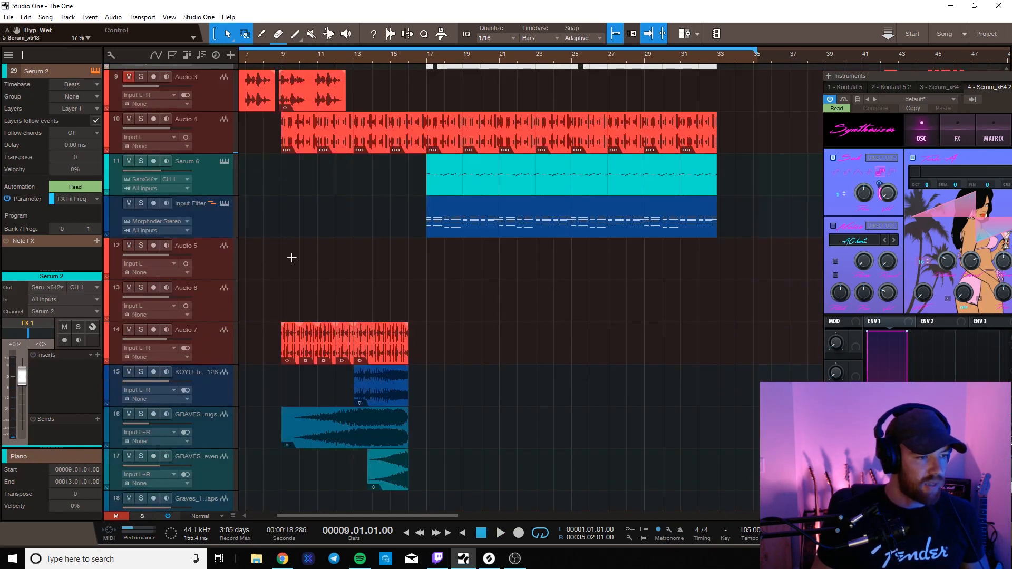
{"action": "left_click_drag", "start_coordinate": [274, 144], "coordinate": [405, 149]}
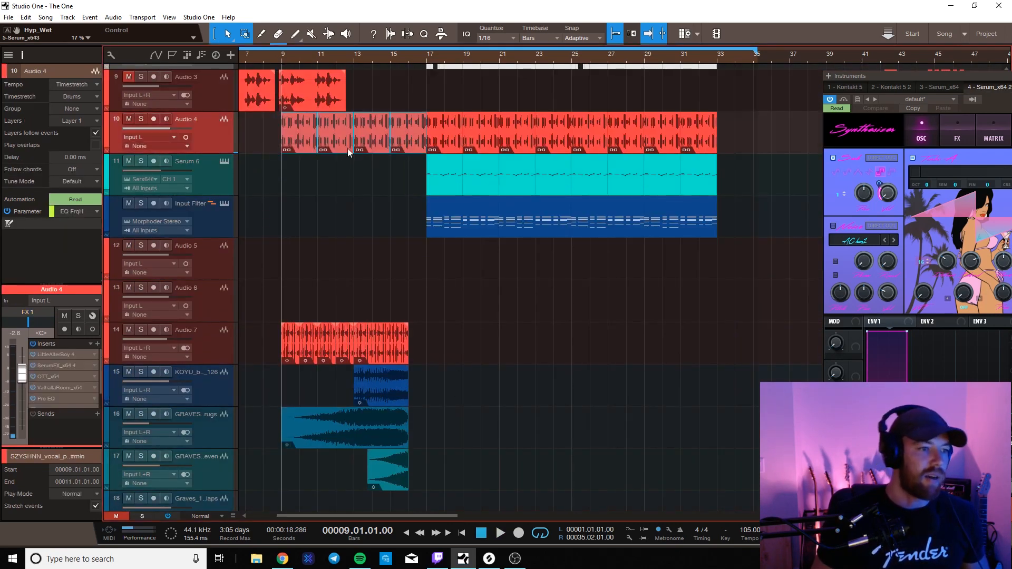
{"action": "left_click", "coordinate": [140, 119]}
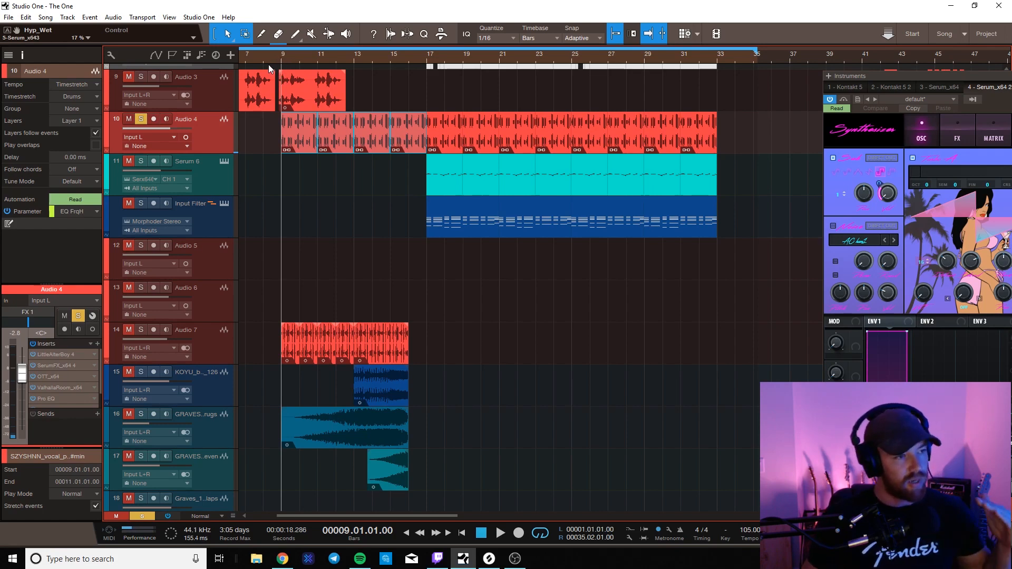
{"action": "key", "text": "space"}
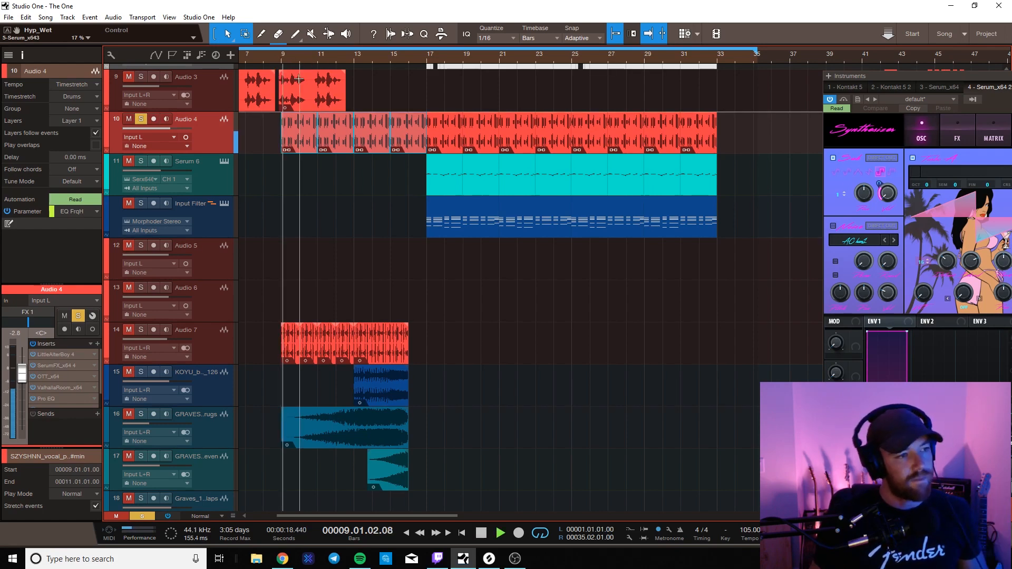
- Show the tracks' automation, switch the Audio 4 lane to the Formant parameter and stop playback
{"action": "key", "text": "a"}
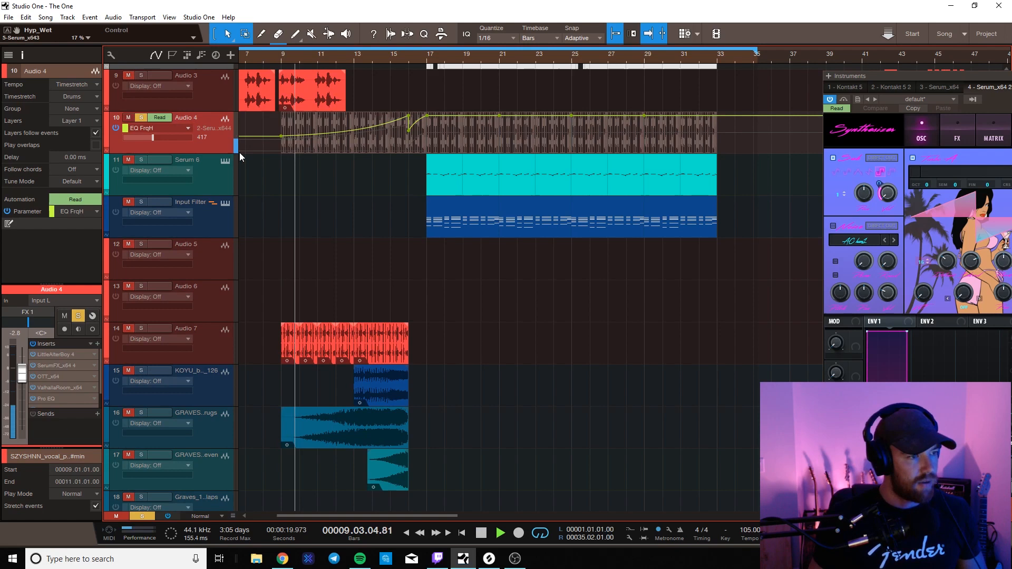
{"action": "left_click", "coordinate": [185, 128]}
{"action": "left_click", "coordinate": [196, 184]}
{"action": "key", "text": "space"}
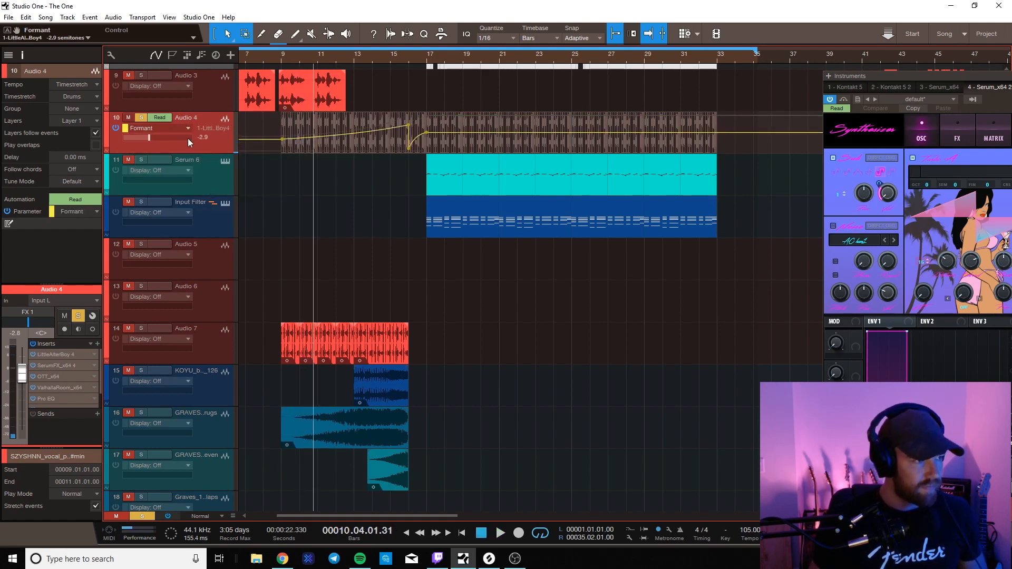
- Open the macro controls of the Audio 4 inserts and look over the FX chain presets without loading one
{"action": "left_click", "coordinate": [93, 315]}
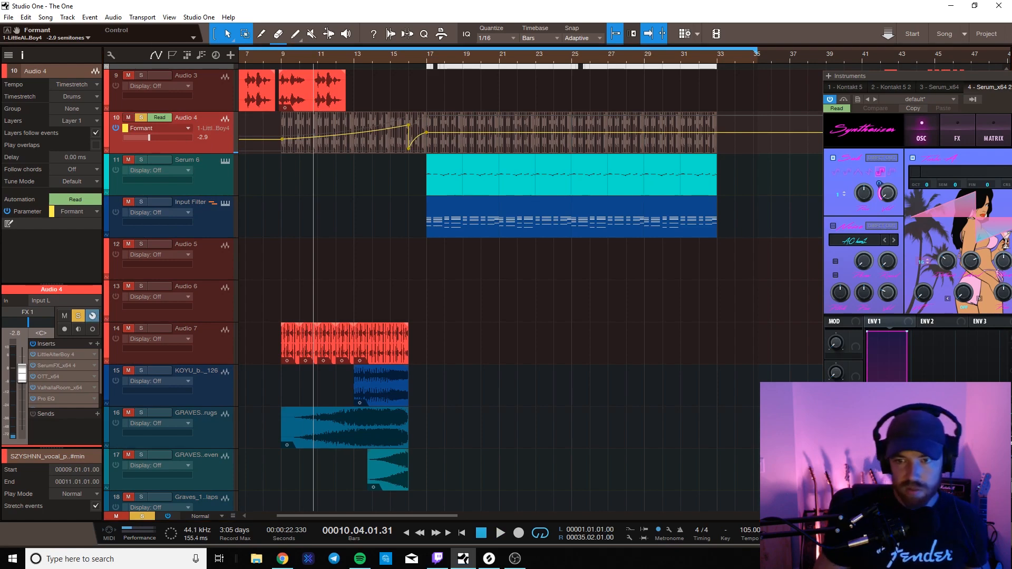
{"action": "left_click_drag", "start_coordinate": [674, 117], "coordinate": [523, 111]}
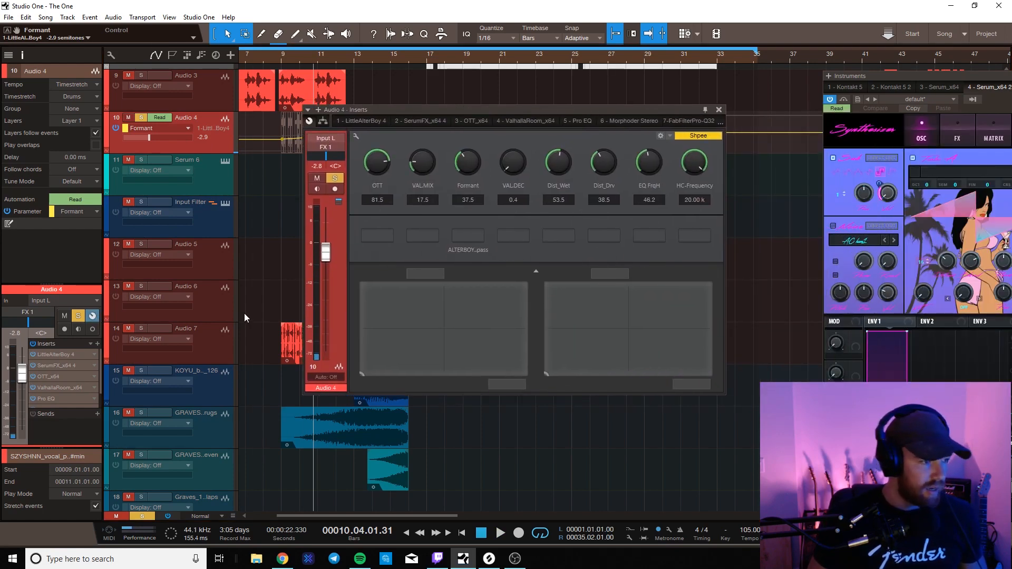
{"action": "left_click", "coordinate": [96, 319]}
{"action": "left_click", "coordinate": [96, 318]}
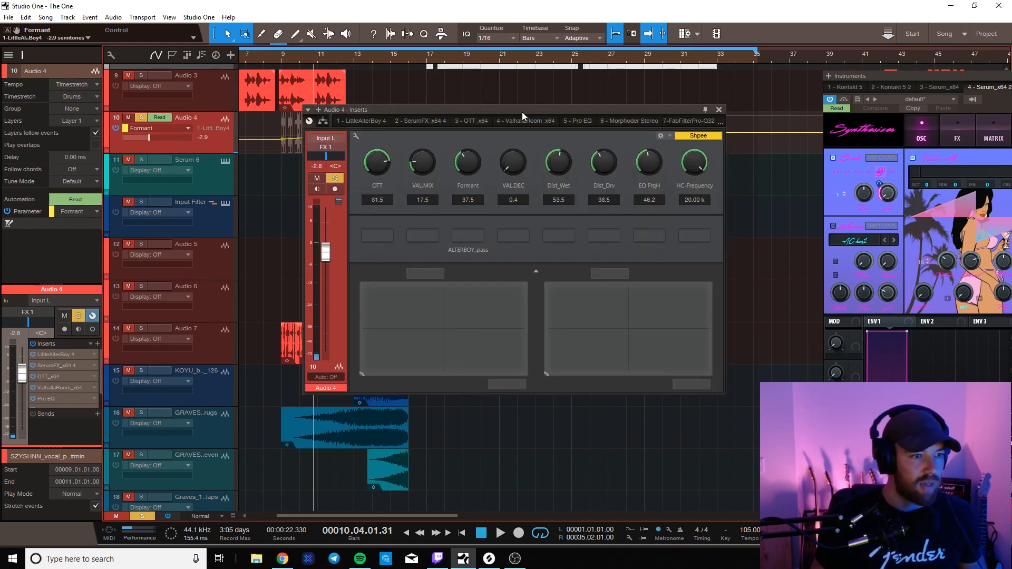
{"action": "mouse_move", "coordinate": [522, 112]}
{"action": "left_mouse_down"}
{"action": "mouse_move", "coordinate": [482, 102]}
{"action": "mouse_move", "coordinate": [510, 116]}
{"action": "left_mouse_up"}
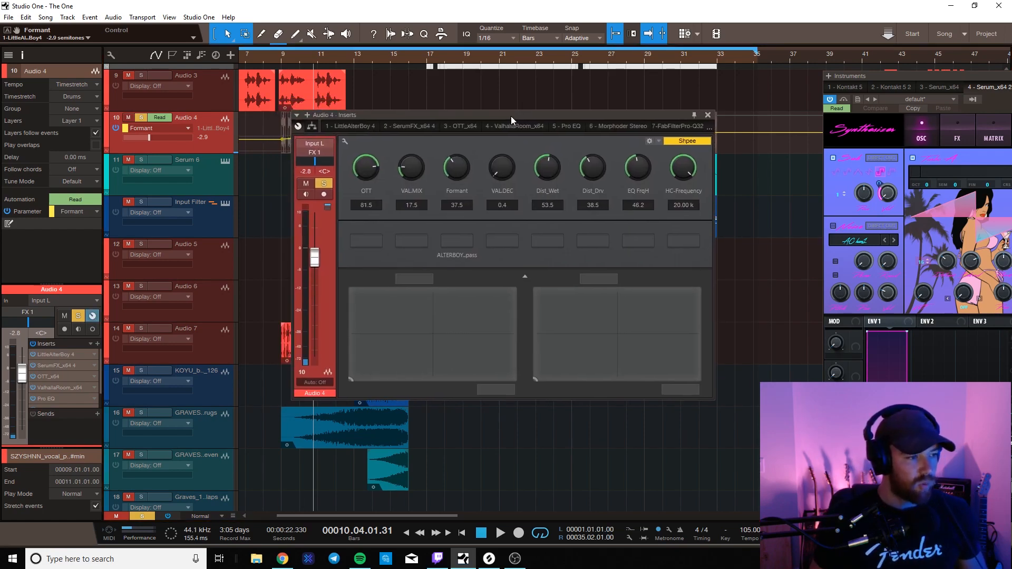
{"action": "left_click", "coordinate": [92, 345]}
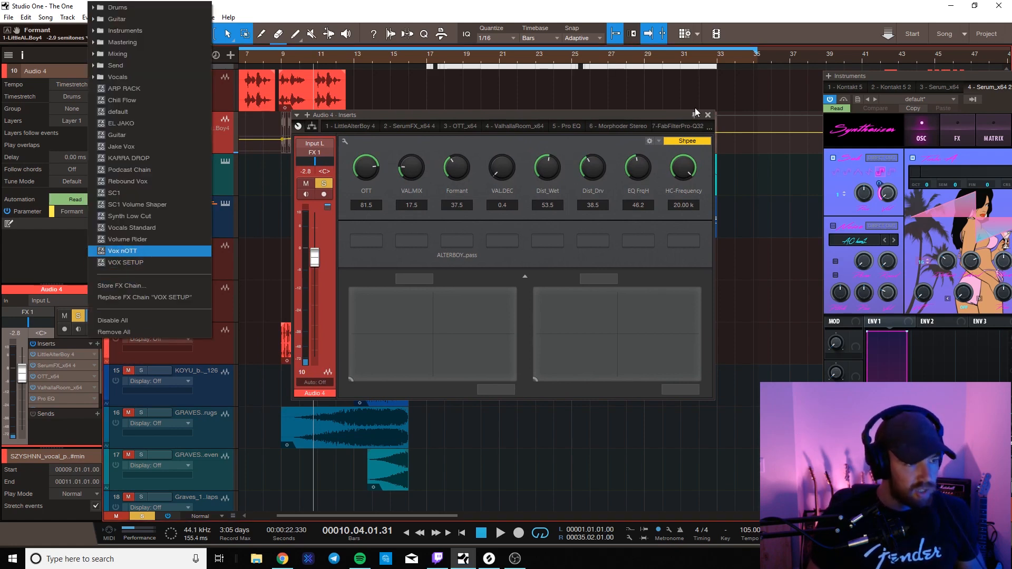
{"action": "left_click", "coordinate": [589, 117]}
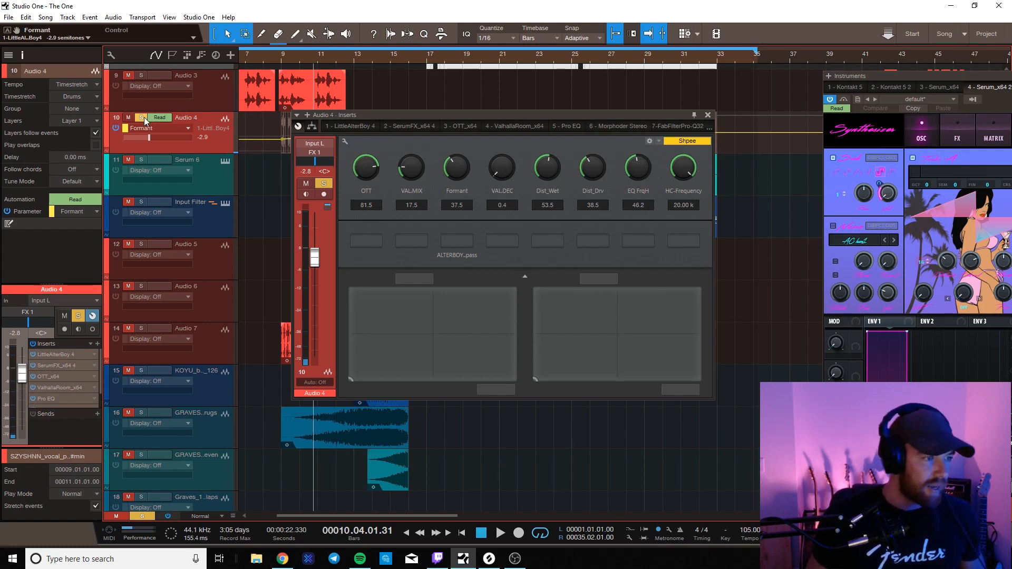
- Display the EQ FrqH automation on Audio 4, play the soloed vocal with the inserts window moved aside, and unsolo the track
{"action": "left_click", "coordinate": [175, 130]}
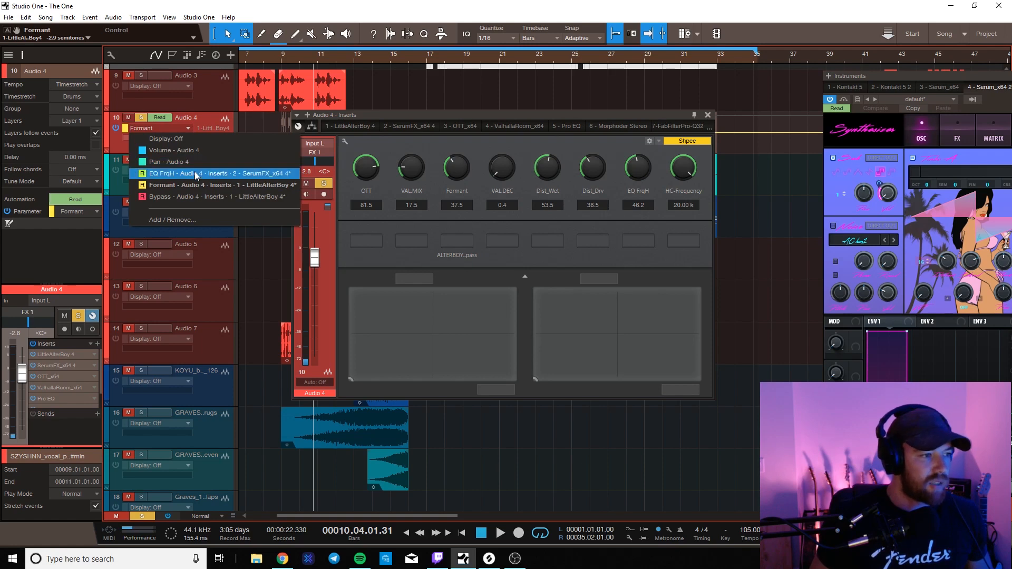
{"action": "left_click", "coordinate": [247, 170]}
{"action": "left_click", "coordinate": [279, 58]}
{"action": "key", "text": "space"}
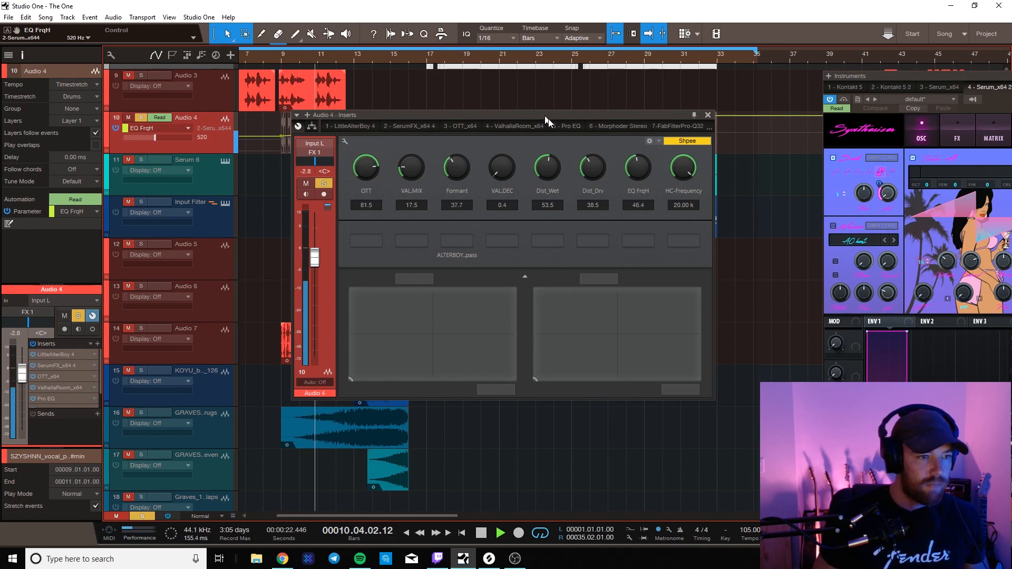
{"action": "left_click_drag", "start_coordinate": [548, 119], "coordinate": [786, 175]}
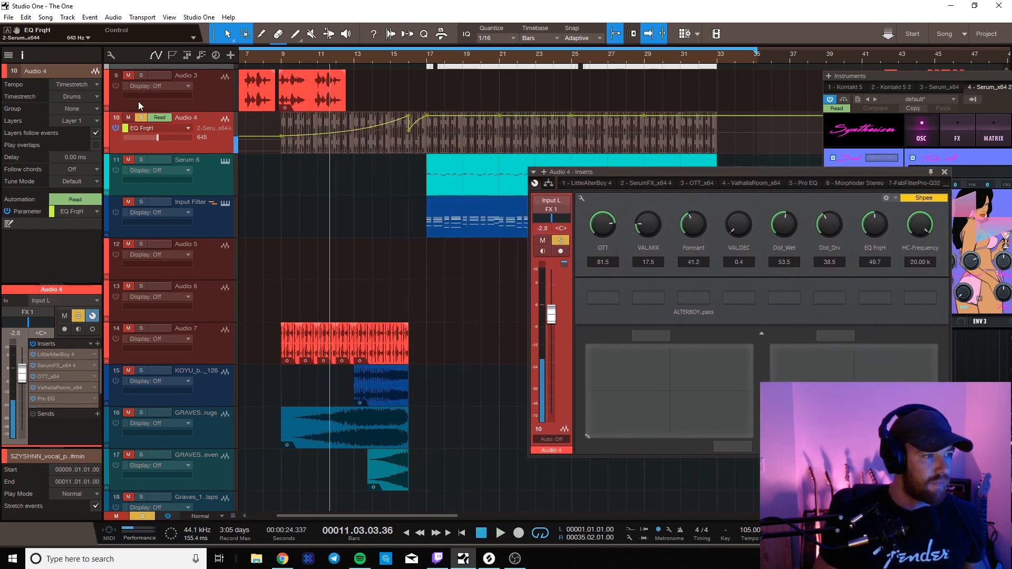
{"action": "left_click", "coordinate": [141, 117]}
{"action": "key", "text": "space"}
- Solo the KOYU build-up loop and the two GRAVES effects tracks, and play them from bar 11 and from bar 13
{"action": "scroll", "coordinate": [324, 163], "scroll_direction": "down", "scroll_amount": 5}
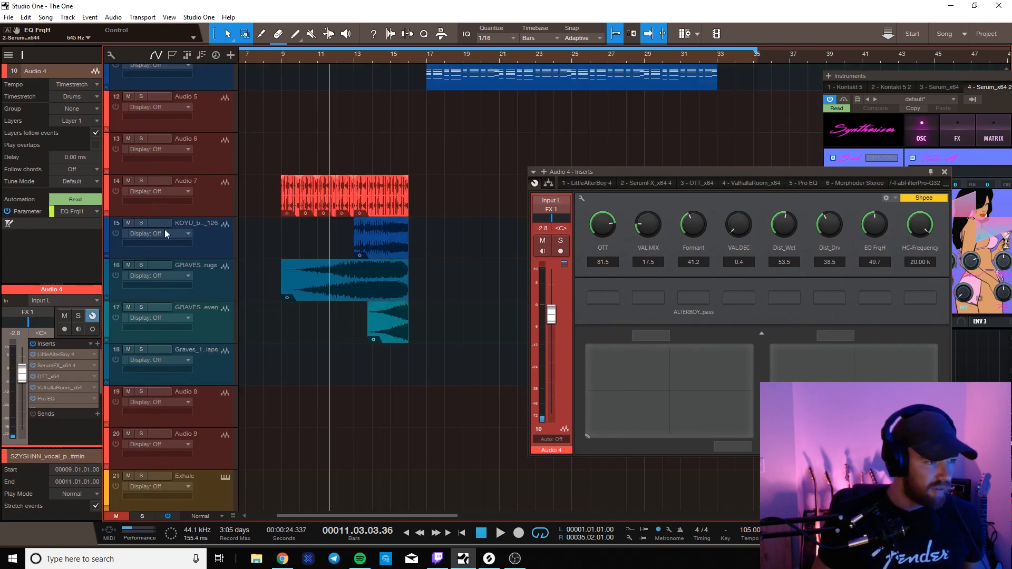
{"action": "left_click", "coordinate": [318, 58]}
{"action": "key", "text": "space"}
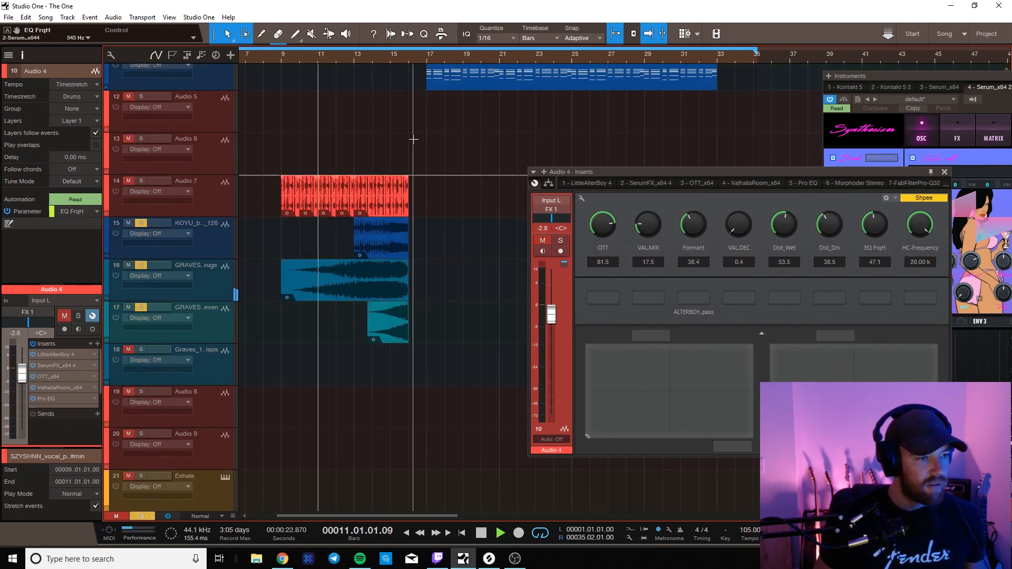
{"action": "left_click", "coordinate": [359, 58]}
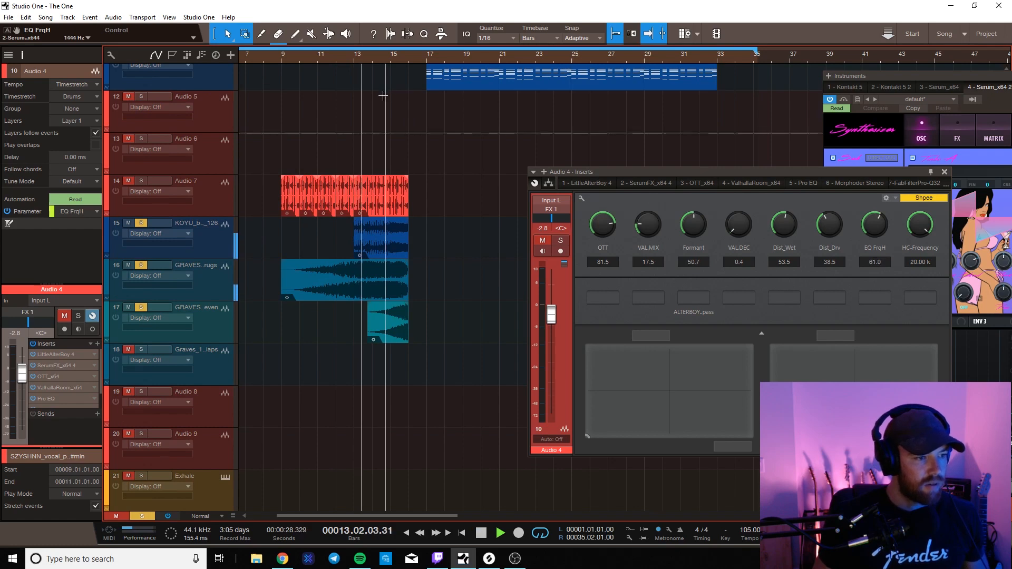
{"action": "key", "text": "space"}
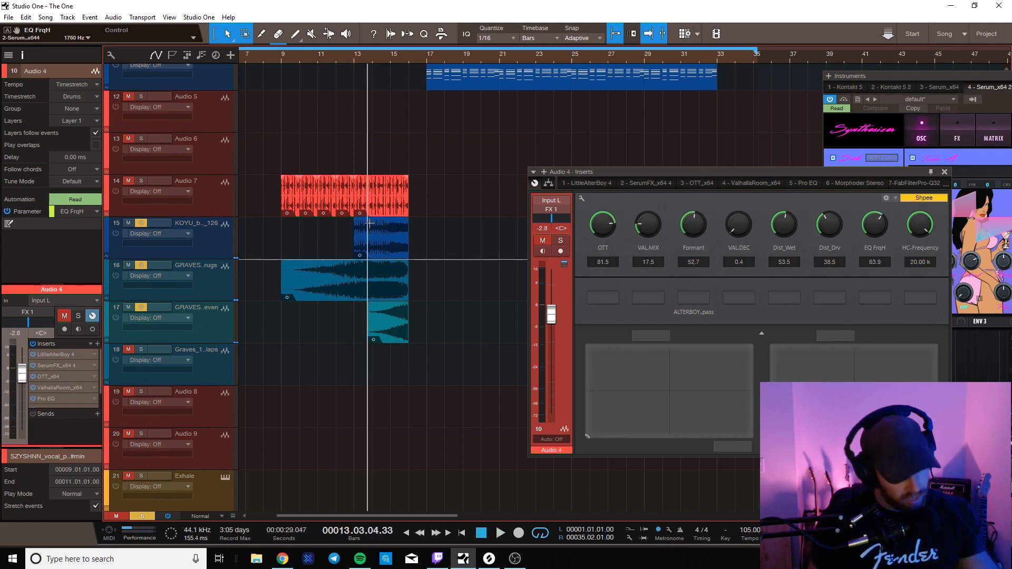
{"action": "left_click", "coordinate": [390, 242]}
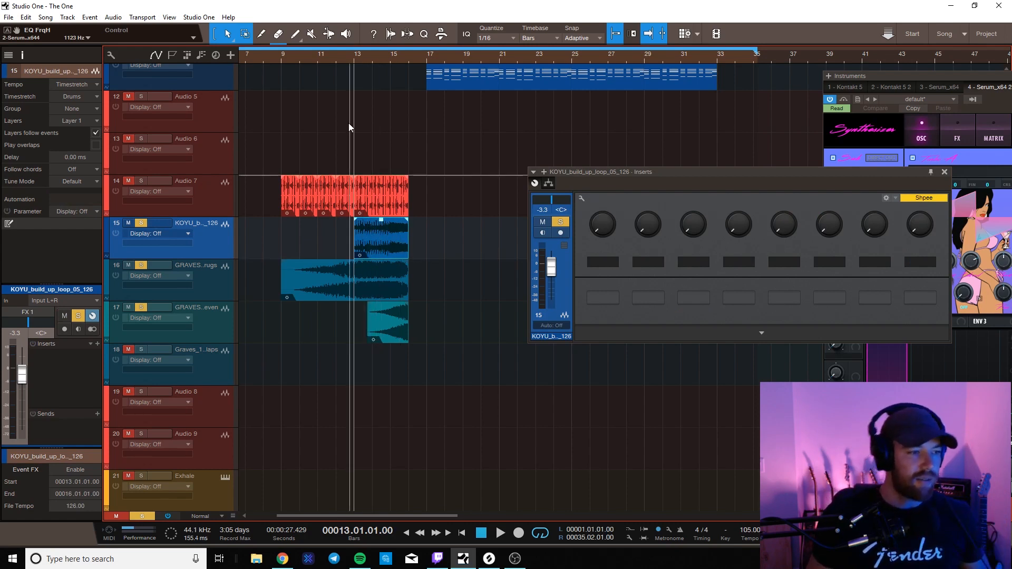
{"action": "key", "text": "space"}
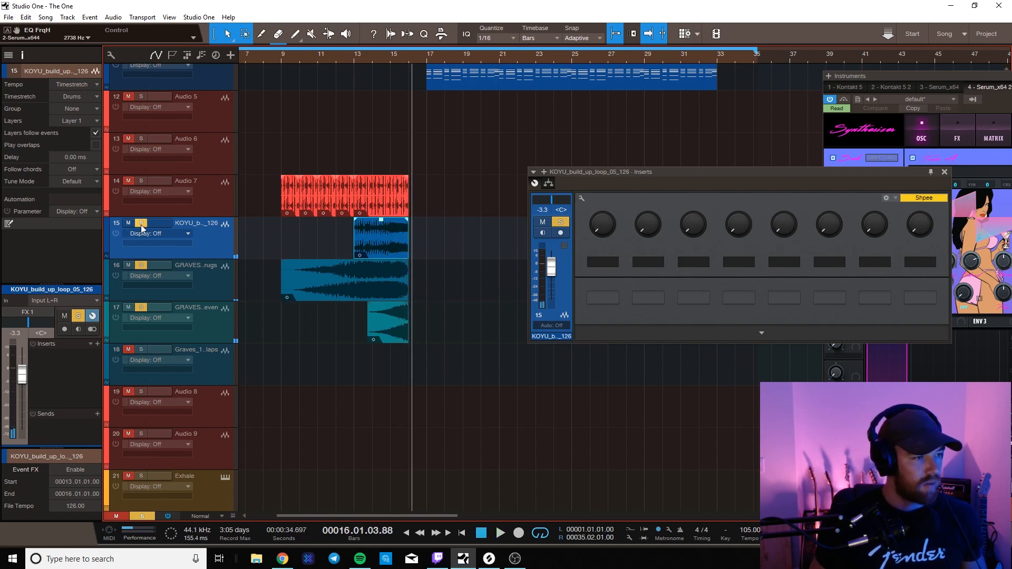
- Examine the automation curves on Audio 4 and Serum 2 to 4 around bar 16, and close the inserts window
{"action": "scroll", "coordinate": [471, 205], "scroll_direction": "down", "scroll_amount": 5}
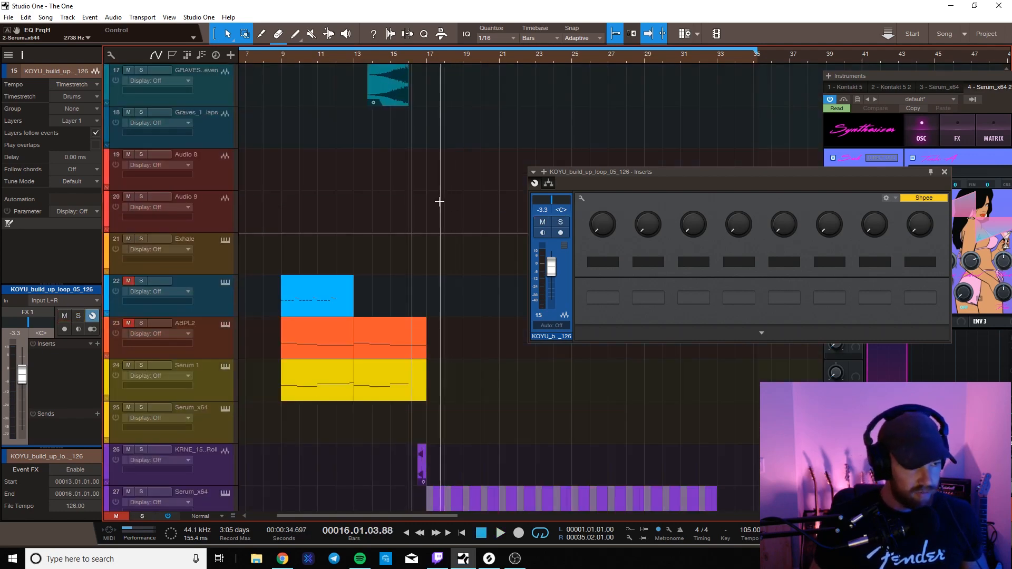
{"action": "scroll", "coordinate": [452, 222], "scroll_direction": "up", "scroll_amount": 10}
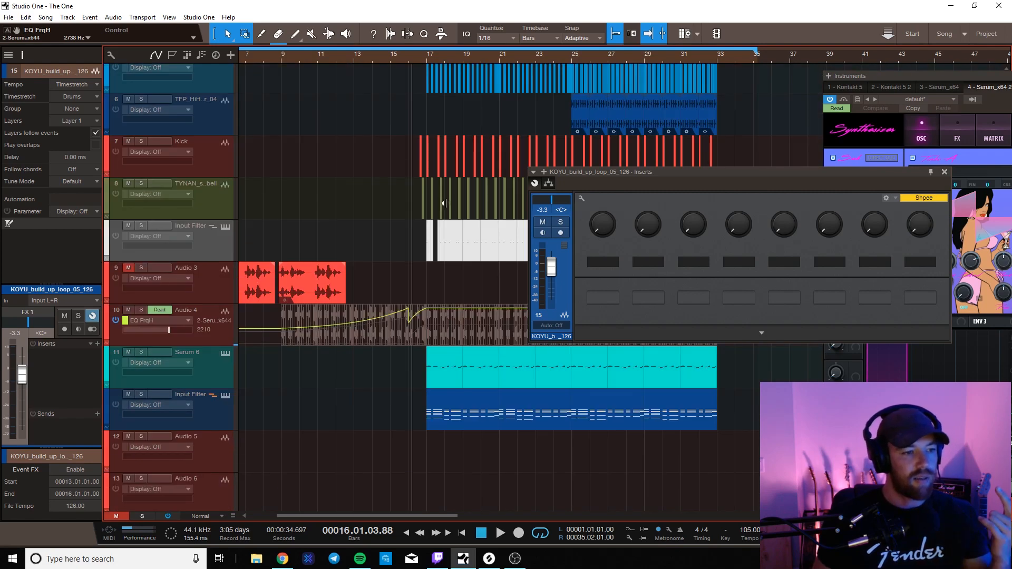
{"action": "scroll", "coordinate": [444, 203], "scroll_direction": "down", "scroll_amount": 1}
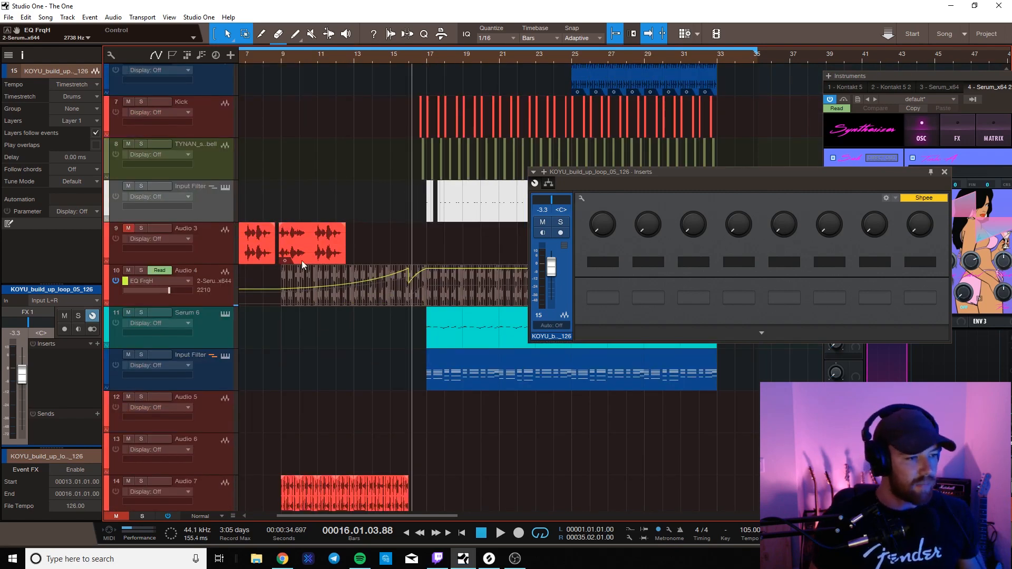
{"action": "scroll", "coordinate": [302, 261], "scroll_direction": "down", "scroll_amount": 17}
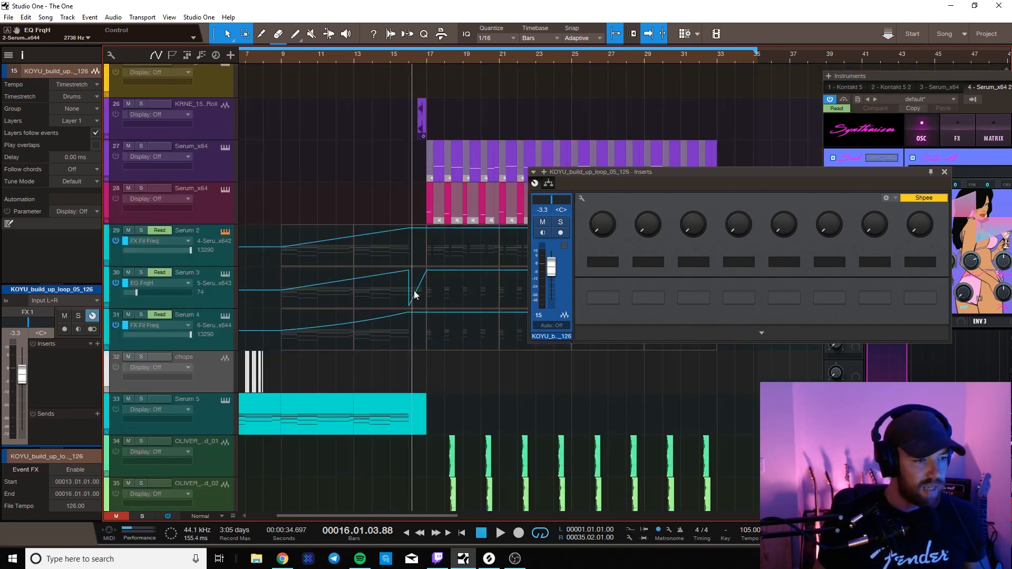
{"action": "scroll", "coordinate": [410, 59], "scroll_direction": "up", "scroll_amount": 5}
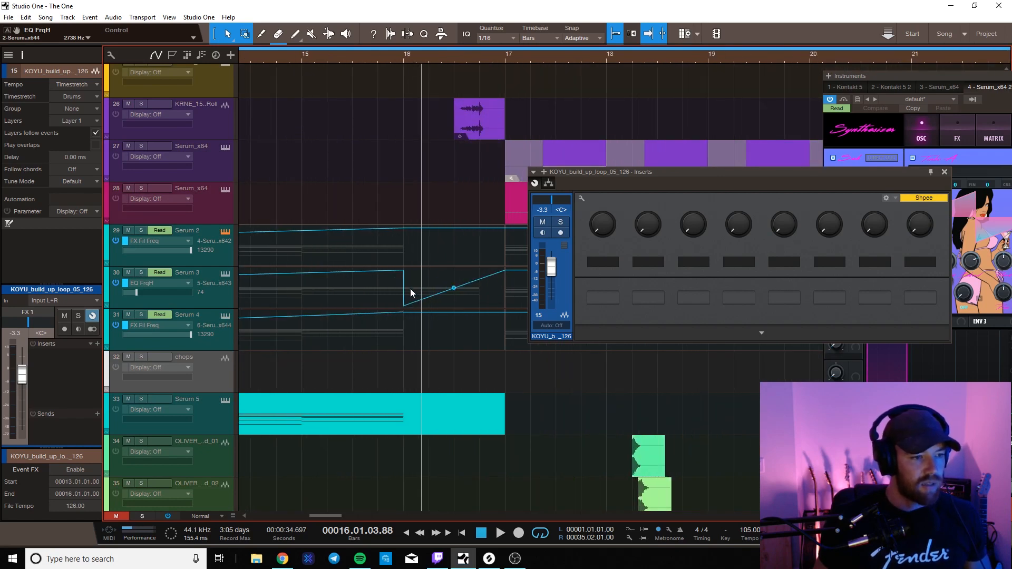
{"action": "left_click_drag", "start_coordinate": [748, 171], "coordinate": [778, 177]}
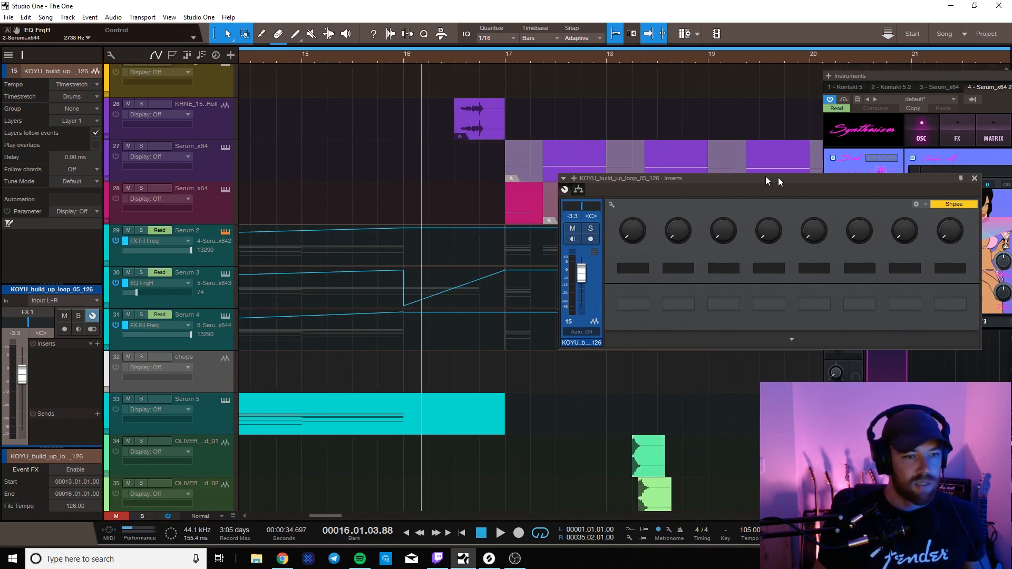
{"action": "key", "text": "Escape"}
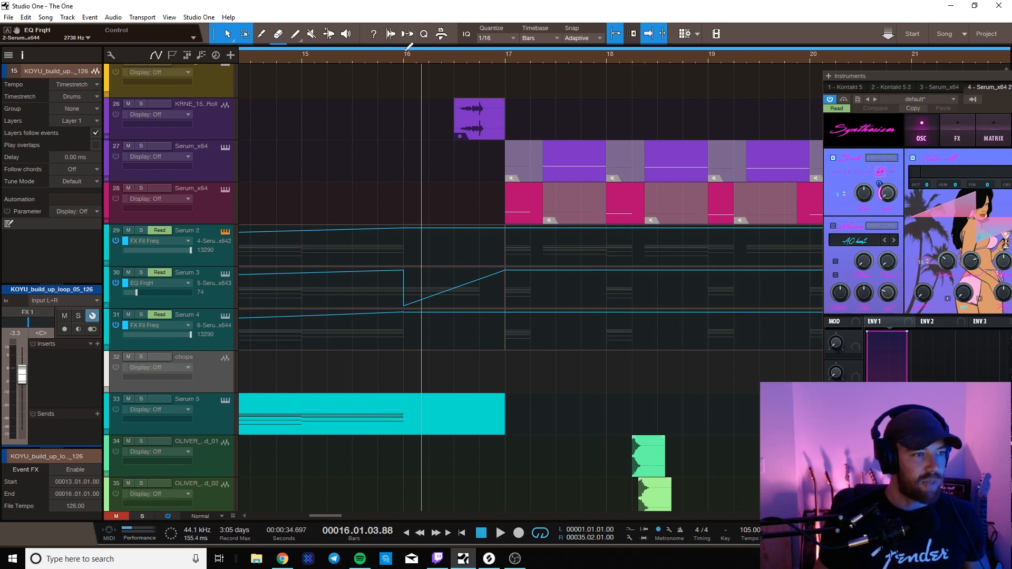
- Solo Serum 3 to play its EQ FrqH sweep from bar 16, and add the KRNE roll track to the solo
{"action": "key", "text": "space"}
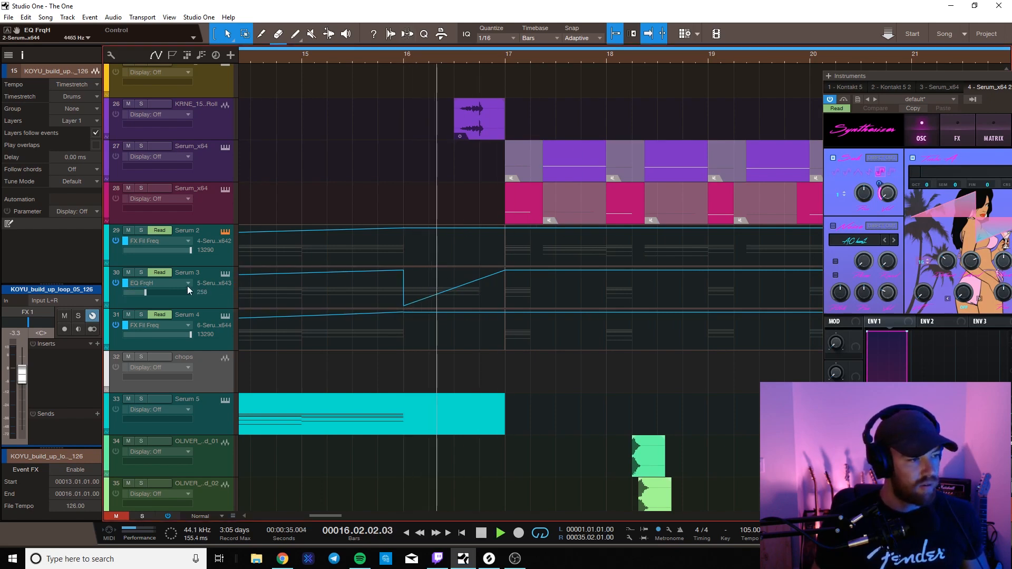
{"action": "key", "text": "space"}
{"action": "left_click", "coordinate": [140, 273]}
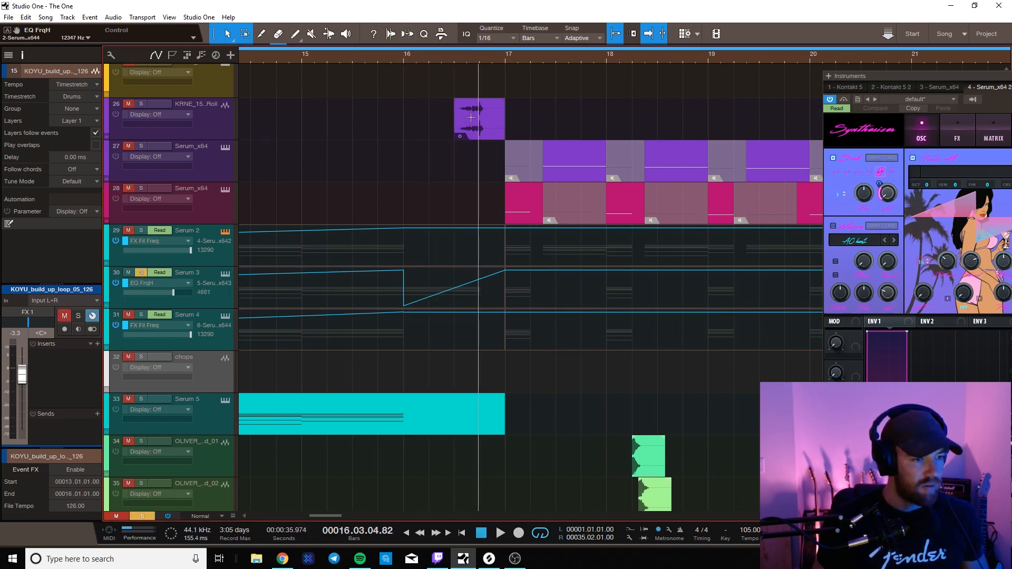
{"action": "left_click", "coordinate": [403, 55]}
{"action": "key", "text": "space"}
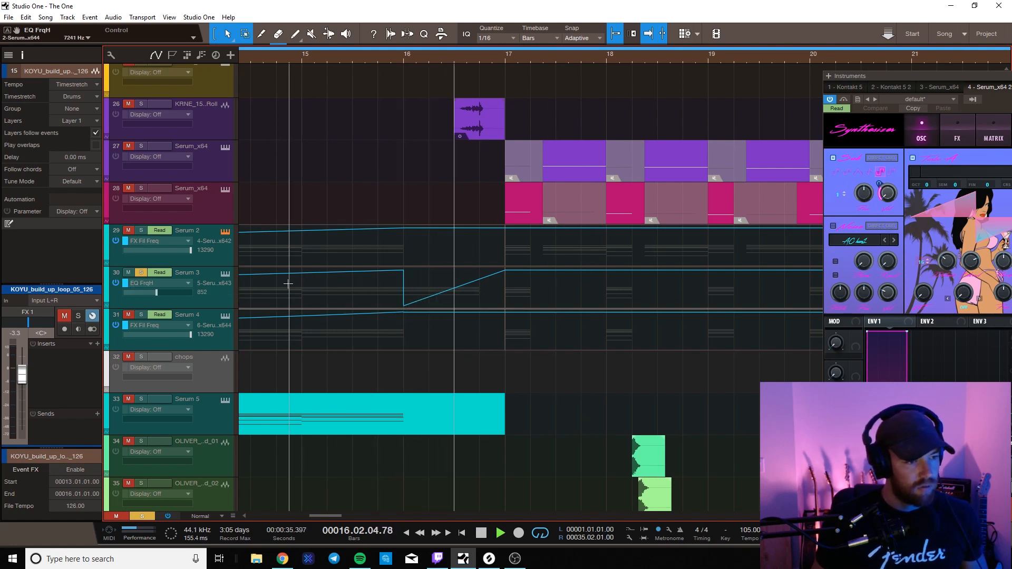
{"action": "key", "text": "space"}
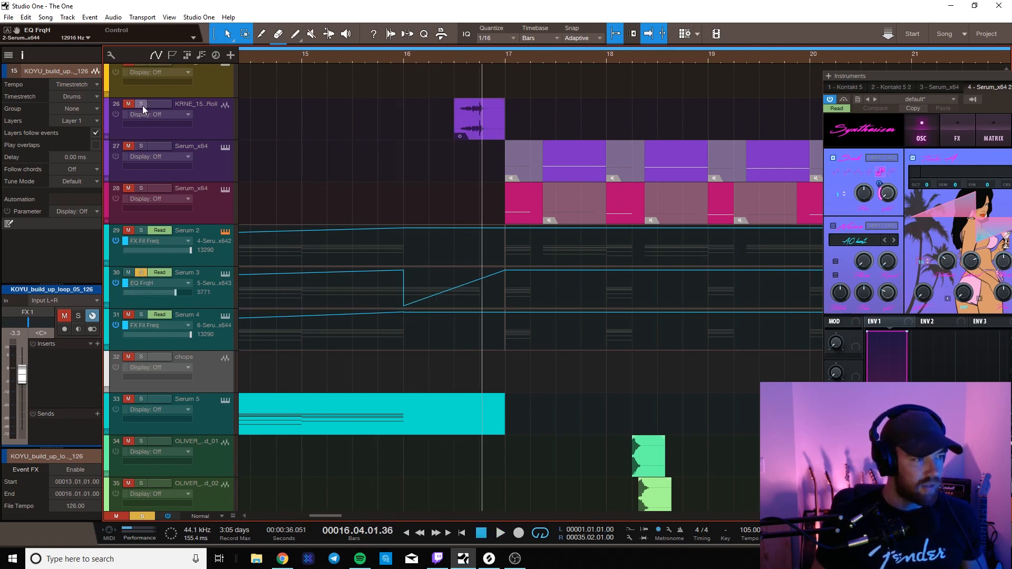
{"action": "key", "text": "space"}
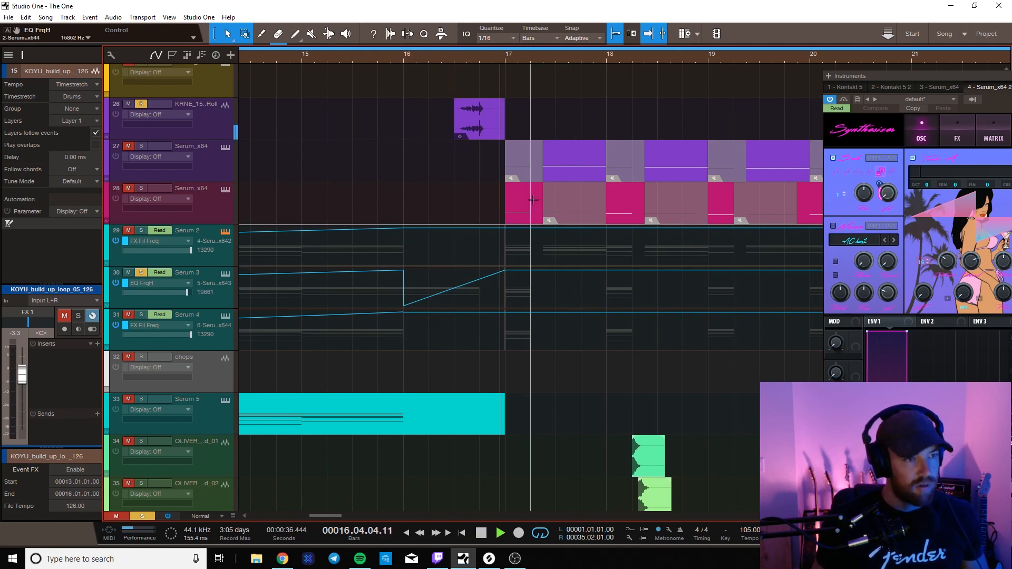
{"action": "key", "text": "space"}
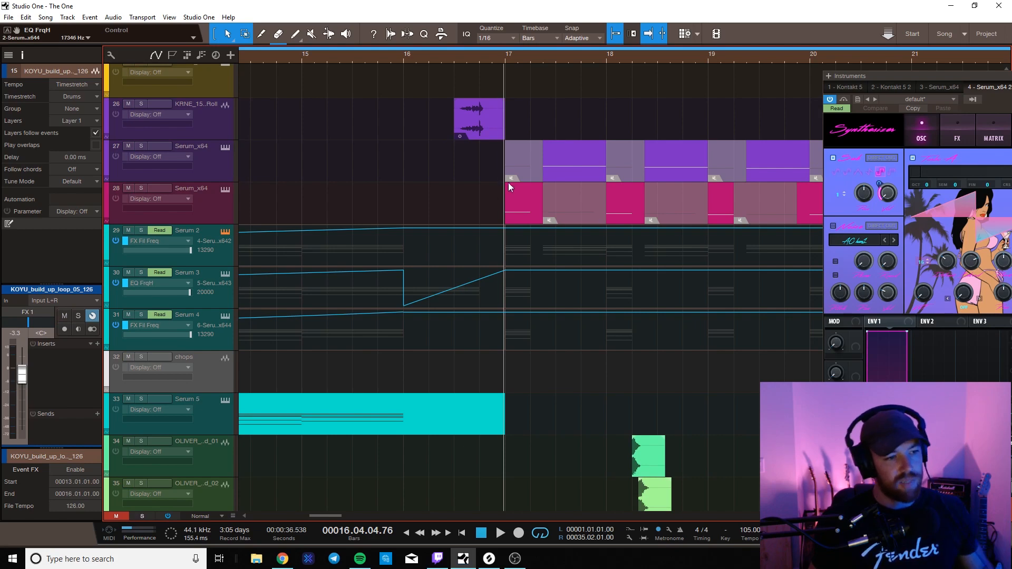
- Play the full arrangement from about bar 13 with all tracks in view, and save the song
{"action": "scroll", "coordinate": [420, 183], "scroll_direction": "down", "scroll_amount": 2}
{"action": "scroll", "coordinate": [437, 57], "scroll_direction": "down", "scroll_amount": 3}
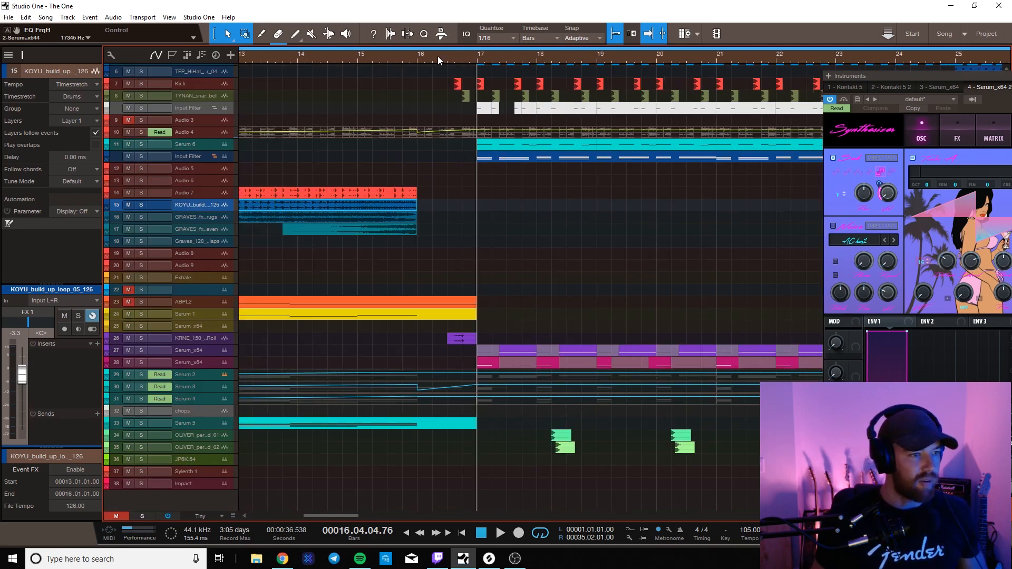
{"action": "scroll", "coordinate": [373, 55], "scroll_direction": "down", "scroll_amount": 4}
{"action": "scroll", "coordinate": [309, 247], "scroll_direction": "up", "scroll_amount": 3}
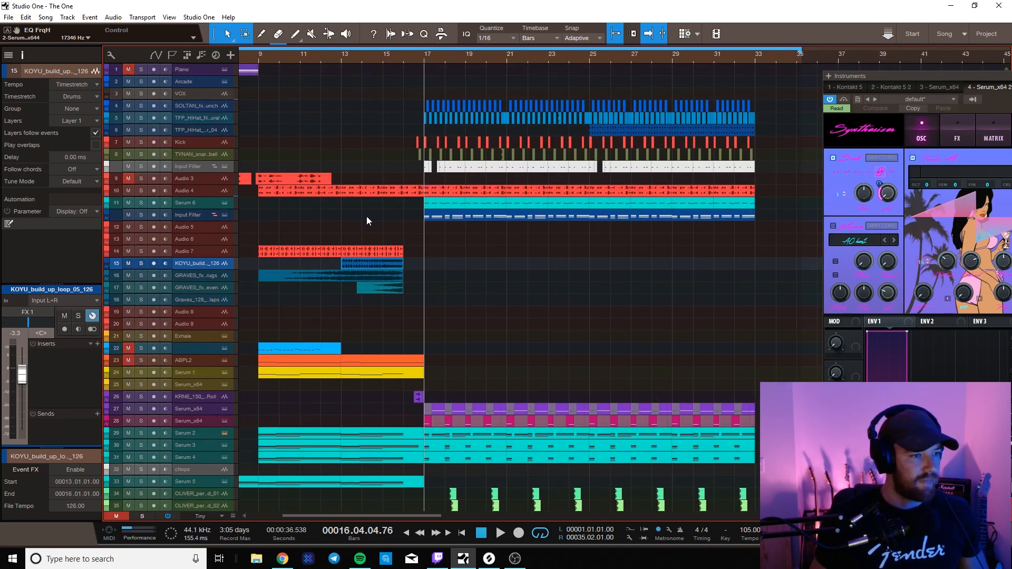
{"action": "left_click", "coordinate": [345, 51]}
{"action": "key", "text": "space"}
{"action": "key", "text": "ctrl+s"}
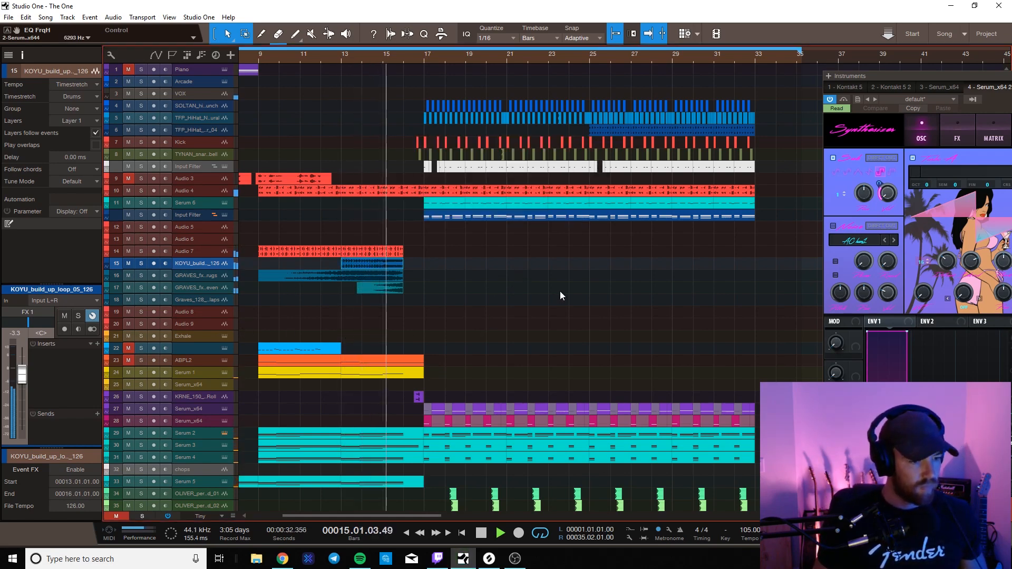
- Show the mixer console and clear the instruments window away from the main output channel
{"action": "key", "text": "F3"}
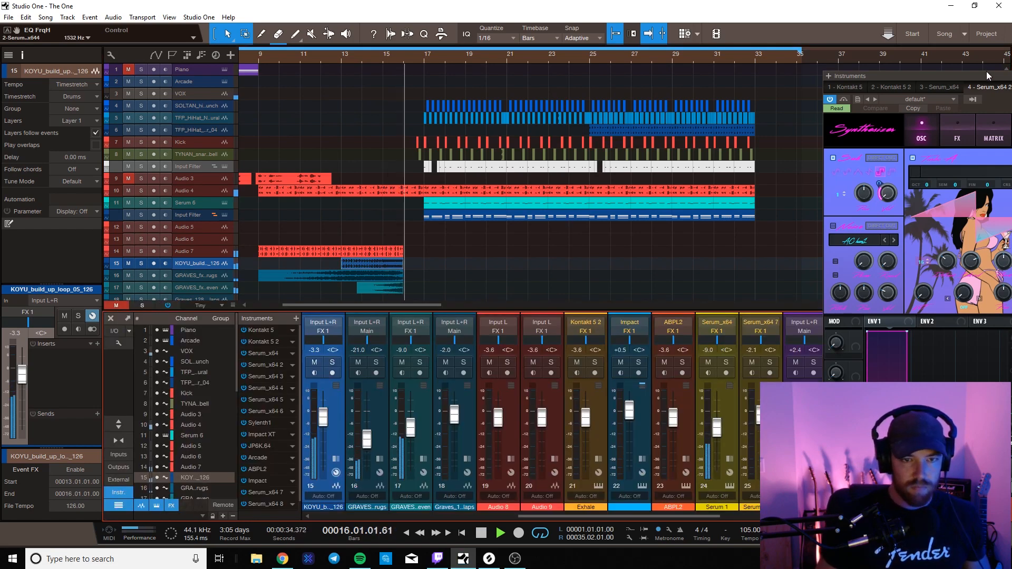
{"action": "left_click_drag", "start_coordinate": [988, 76], "coordinate": [1011, 82]}
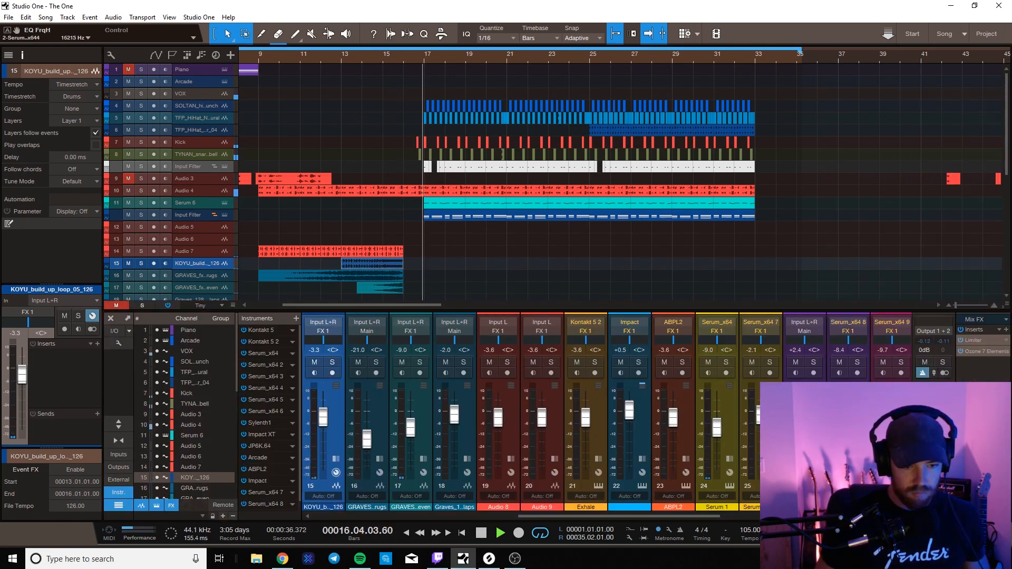
- Show the remaining mixer channels up to the main output during playback, hide the console and stop playback
{"action": "left_click_drag", "start_coordinate": [696, 516], "coordinate": [815, 516]}
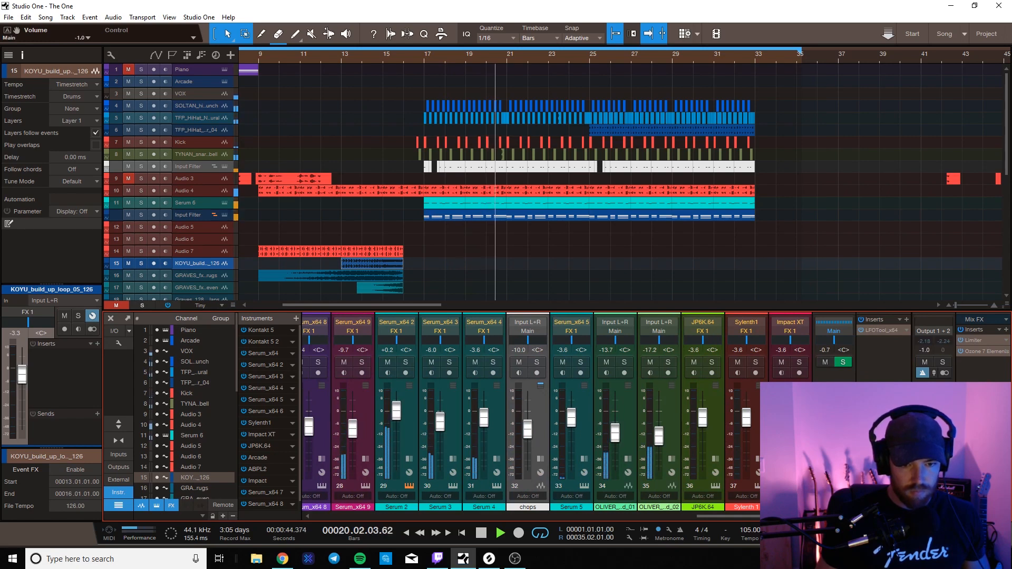
{"action": "key", "text": "F3"}
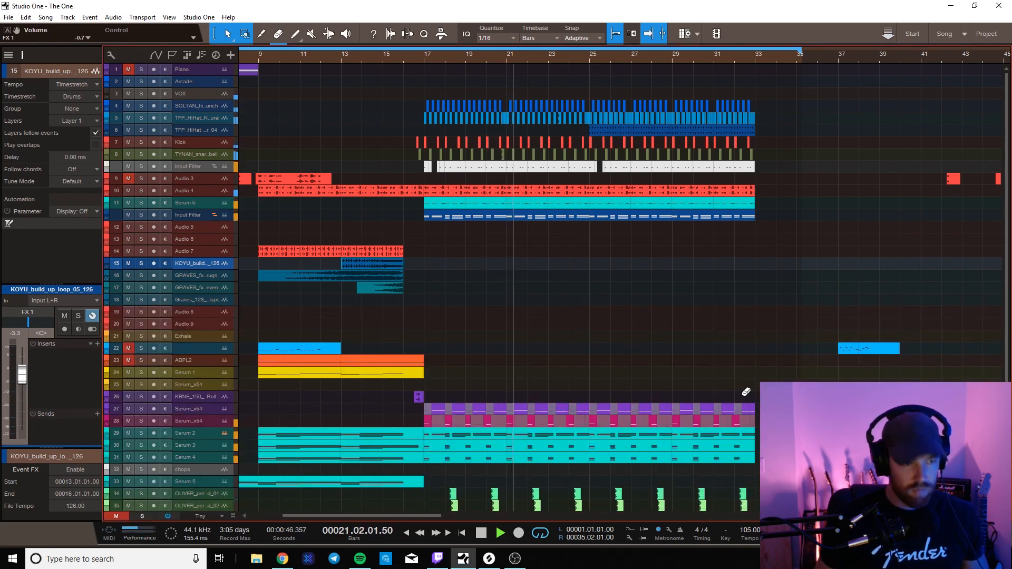
{"action": "key", "text": "space"}
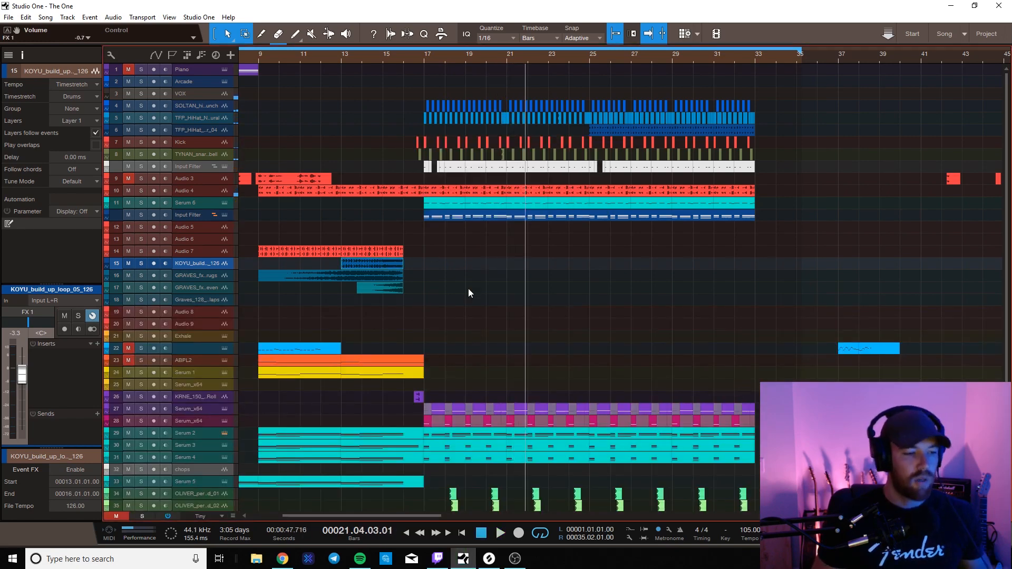
{"action": "scroll", "coordinate": [475, 264], "scroll_direction": "down", "scroll_amount": 3}
{"action": "scroll", "coordinate": [488, 257], "scroll_direction": "up", "scroll_amount": 3}
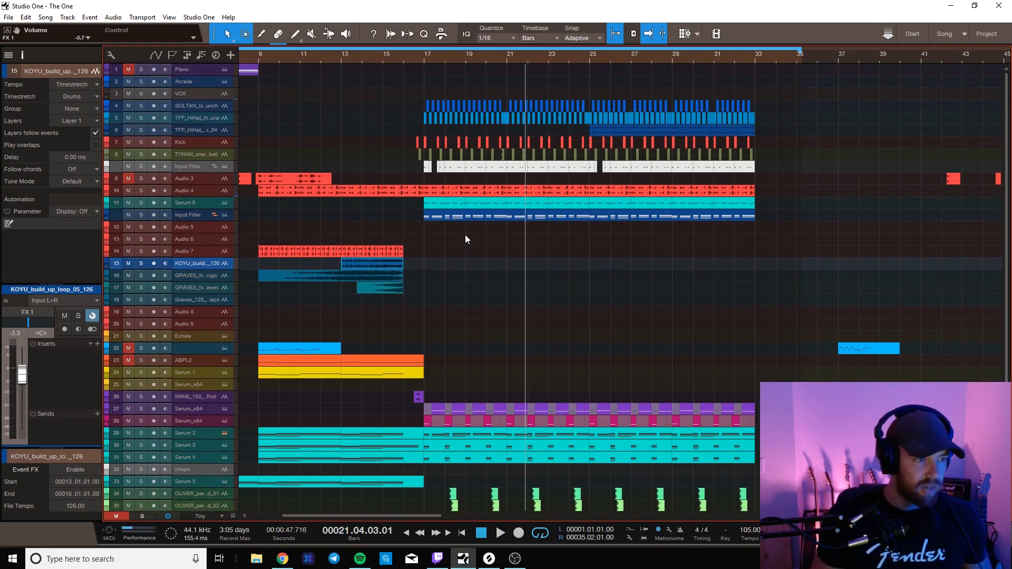
- Play the transition from bar 16, and replay the kick and snare fill from 16.3 at a closer view
{"action": "left_click", "coordinate": [404, 57]}
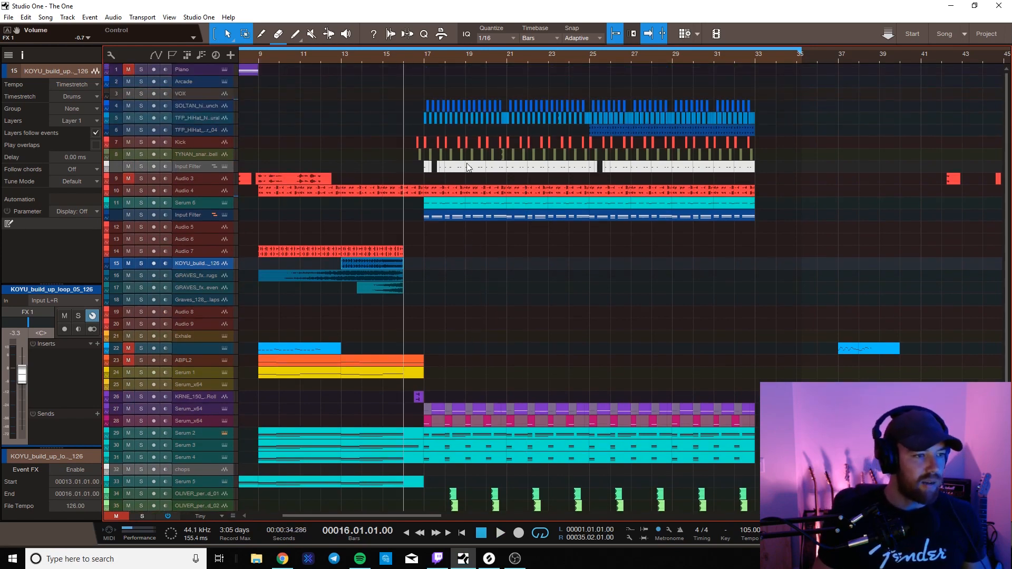
{"action": "scroll", "coordinate": [419, 61], "scroll_direction": "up", "scroll_amount": 5}
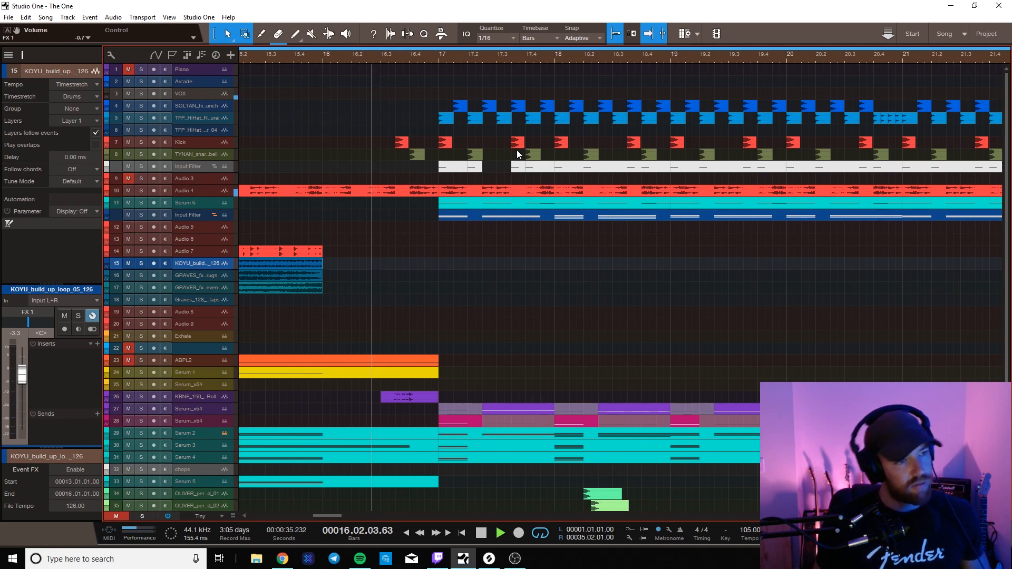
{"action": "key", "text": "space"}
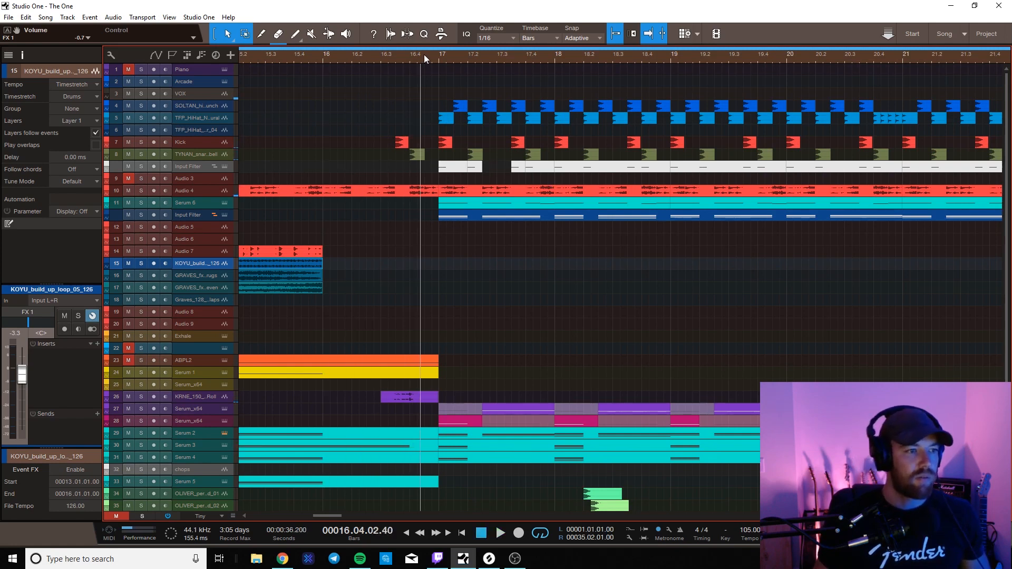
{"action": "scroll", "coordinate": [423, 55], "scroll_direction": "up", "scroll_amount": 5}
{"action": "left_click", "coordinate": [318, 61]}
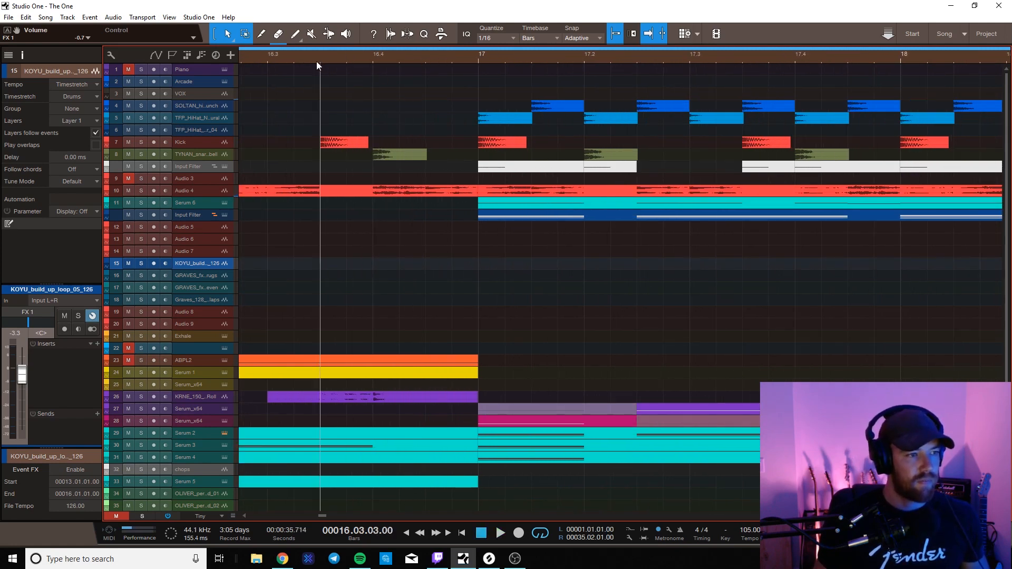
{"action": "key", "text": "space"}
{"action": "key", "text": "space"}
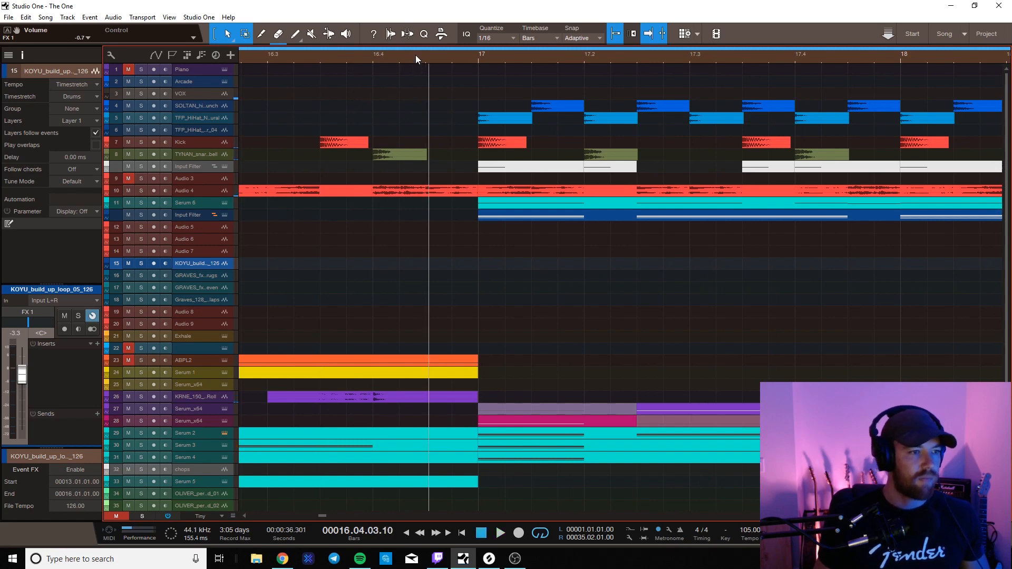
- Replay the last bar before the drop from bar 16, stopping around the snare hit at 16.4
{"action": "scroll", "coordinate": [415, 54], "scroll_direction": "down", "scroll_amount": 5}
{"action": "scroll", "coordinate": [419, 143], "scroll_direction": "down", "scroll_amount": 1}
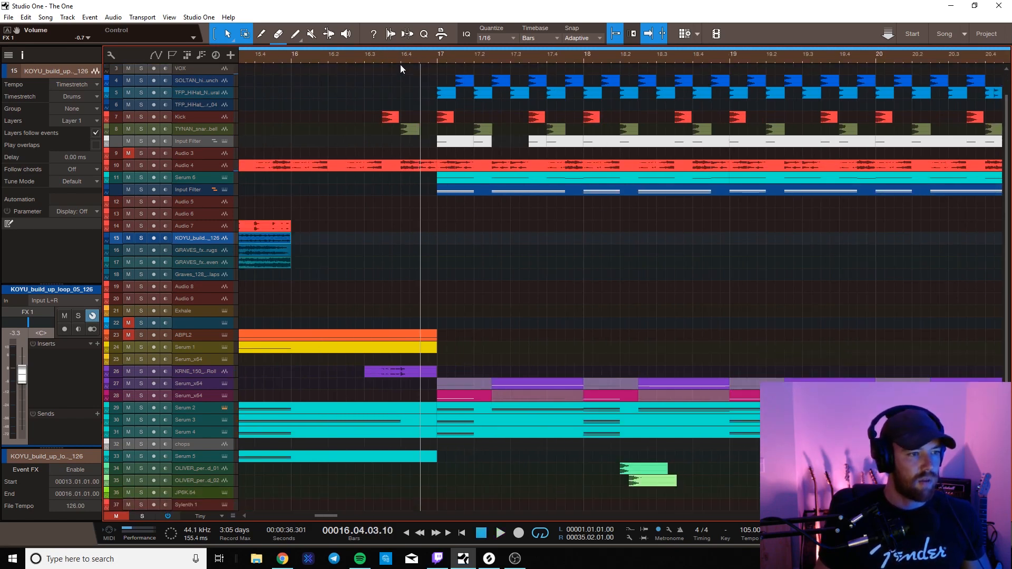
{"action": "scroll", "coordinate": [400, 62], "scroll_direction": "down", "scroll_amount": 2}
{"action": "scroll", "coordinate": [392, 81], "scroll_direction": "up", "scroll_amount": 2}
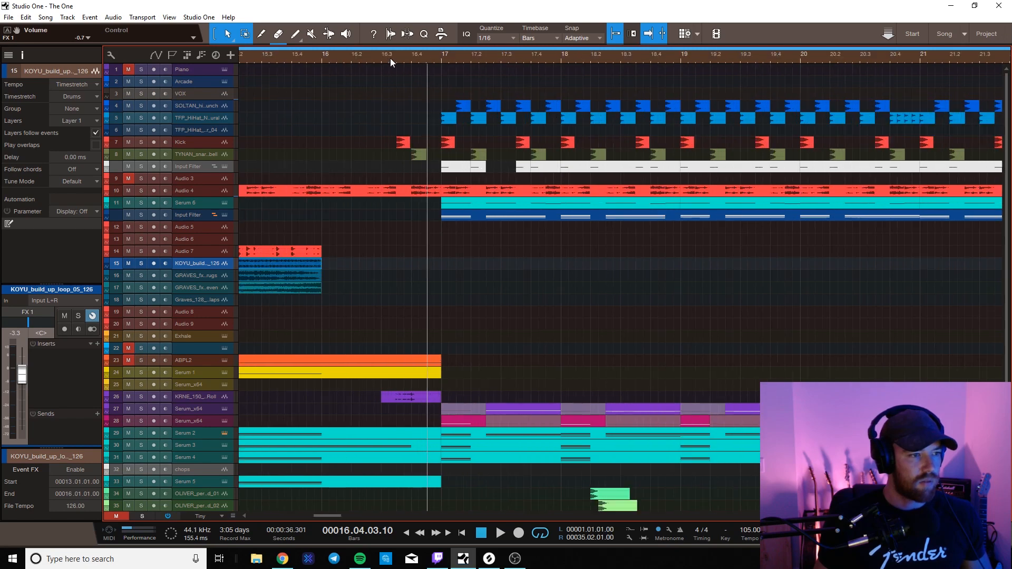
{"action": "left_click", "coordinate": [322, 54]}
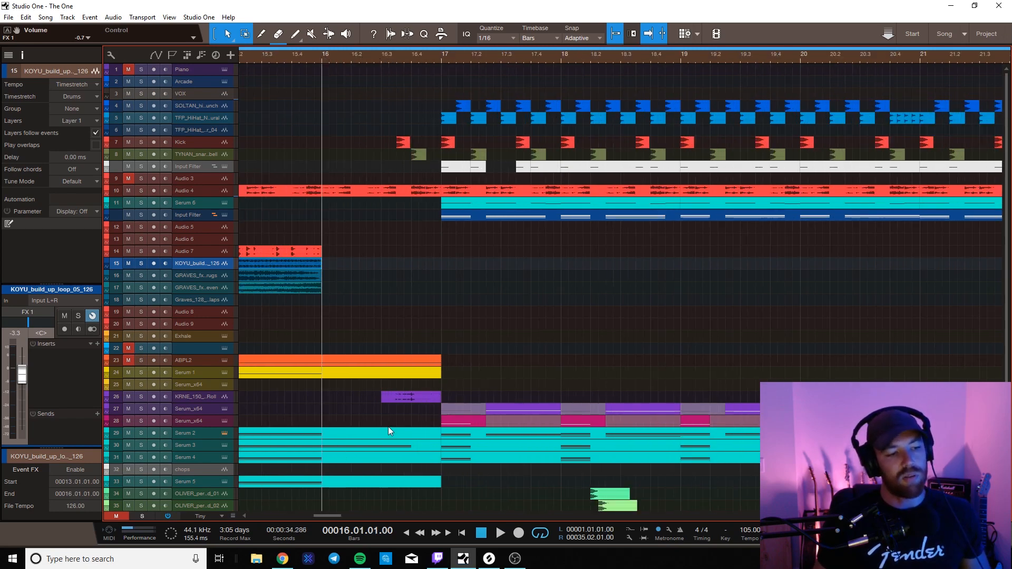
{"action": "key", "text": "space"}
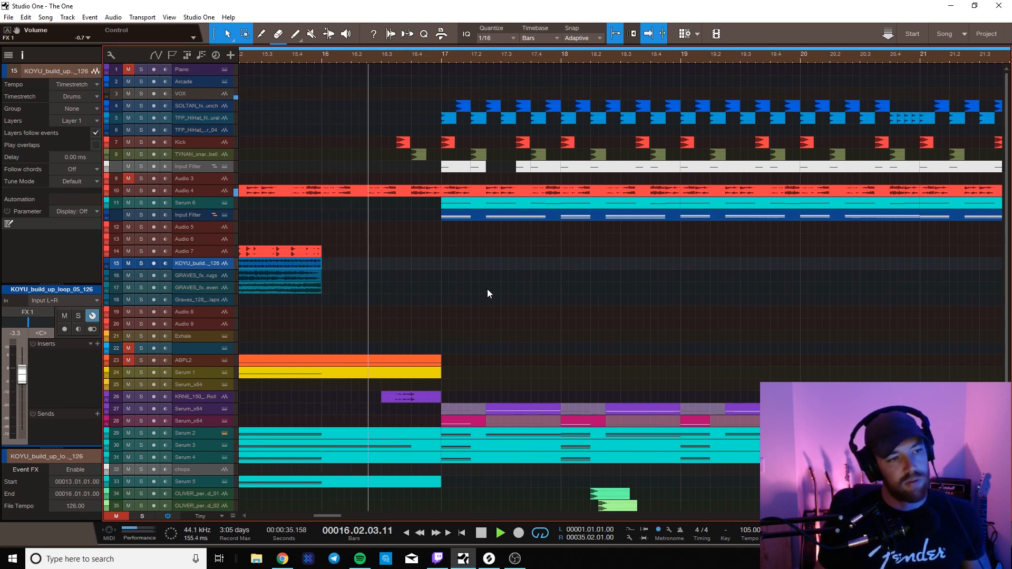
{"action": "key", "text": "space"}
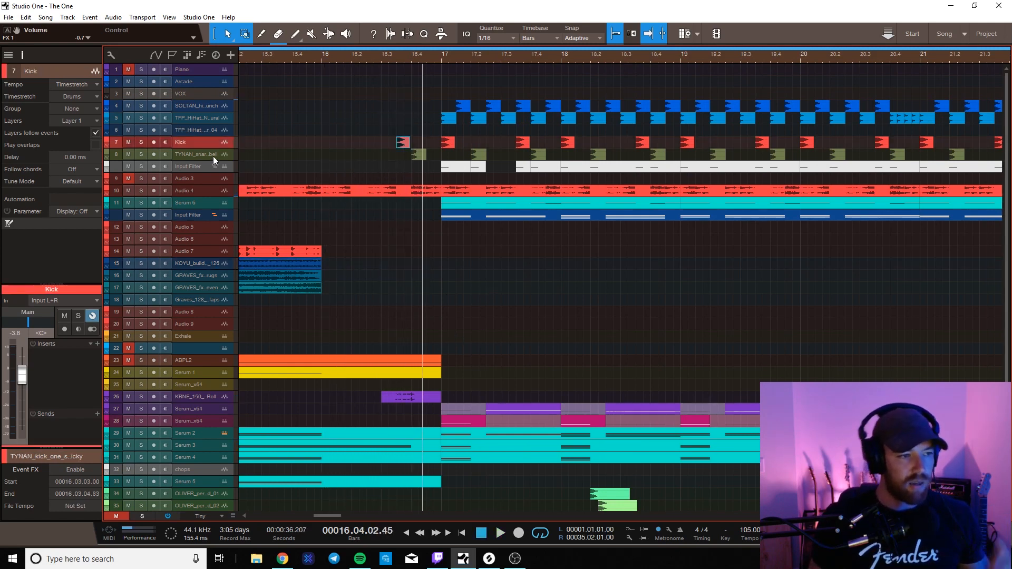
- Select the fill's snare hit at 16.4, play from about 16.3 into the drop, and save the song
{"action": "left_click", "coordinate": [417, 154]}
{"action": "scroll", "coordinate": [442, 55], "scroll_direction": "down", "scroll_amount": 2, "text": "ctrl"}
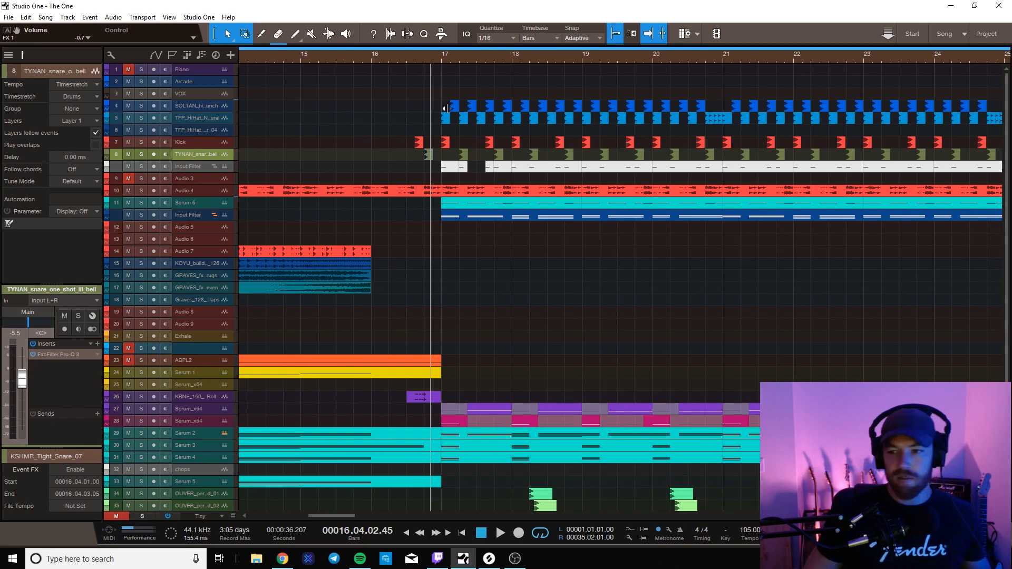
{"action": "left_click", "coordinate": [406, 56]}
{"action": "key", "text": "space"}
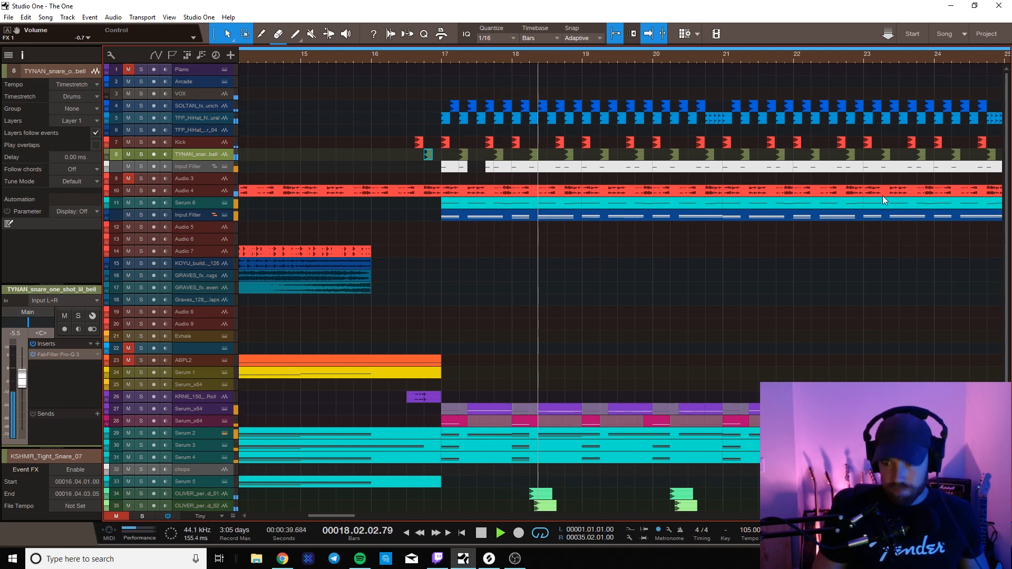
{"action": "key", "text": "space"}
{"action": "key", "text": "ctrl+s"}
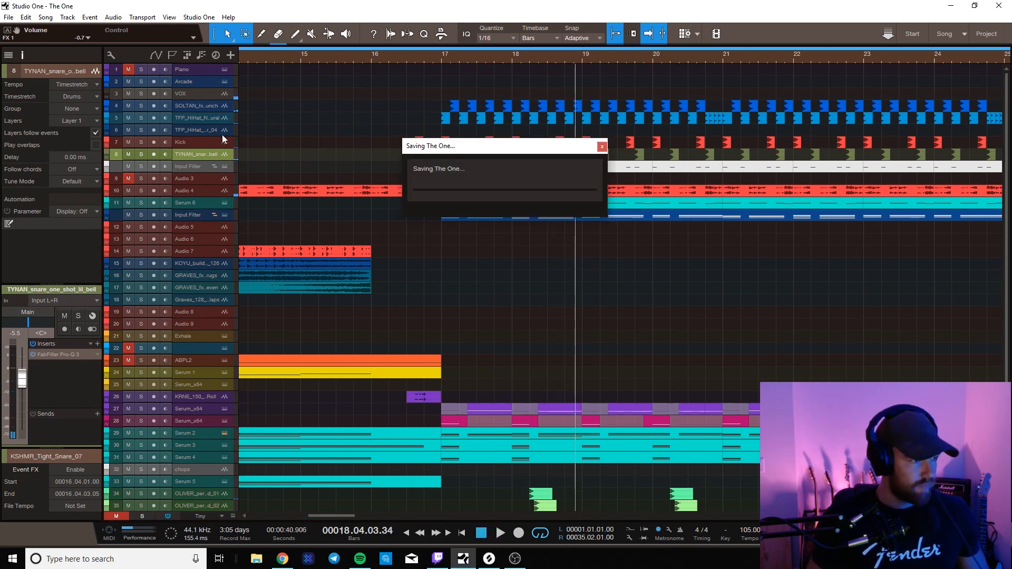
- Check the sample names of the kick and snare hits that form the fill before bar 17
{"action": "left_click", "coordinate": [194, 140]}
{"action": "right_click", "coordinate": [418, 142]}
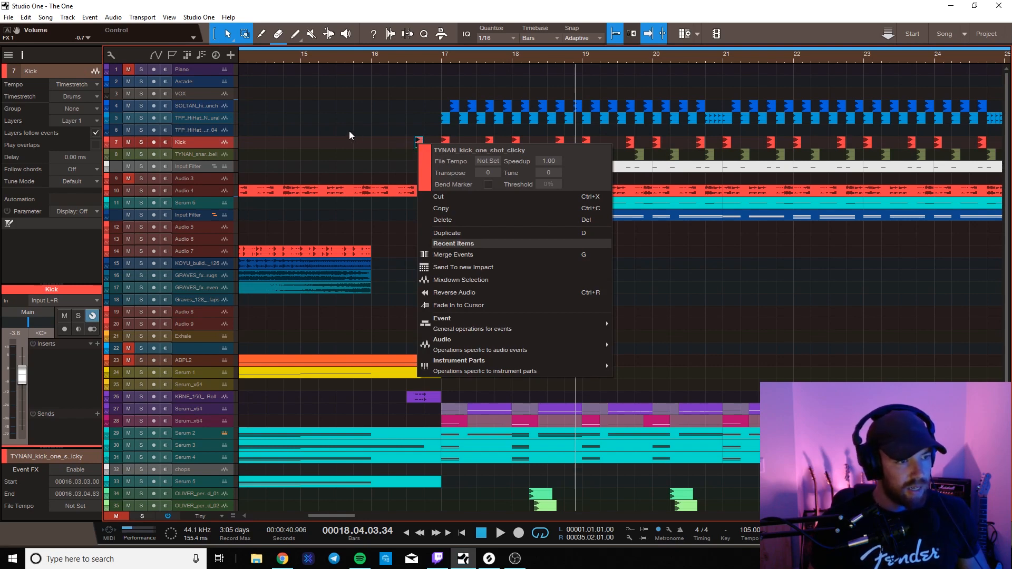
{"action": "left_click", "coordinate": [349, 131]}
{"action": "right_click", "coordinate": [427, 154]}
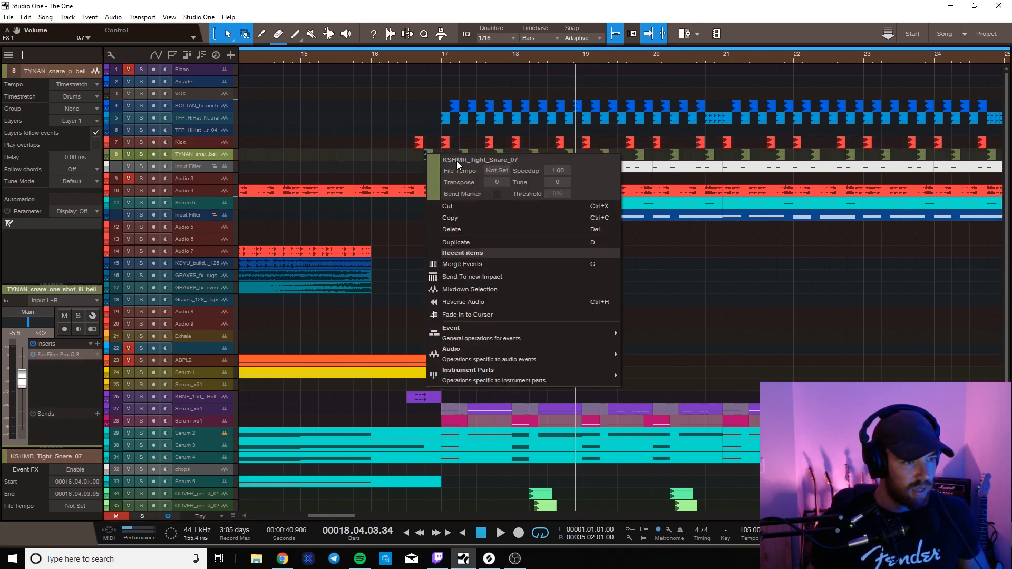
{"action": "left_click", "coordinate": [373, 126]}
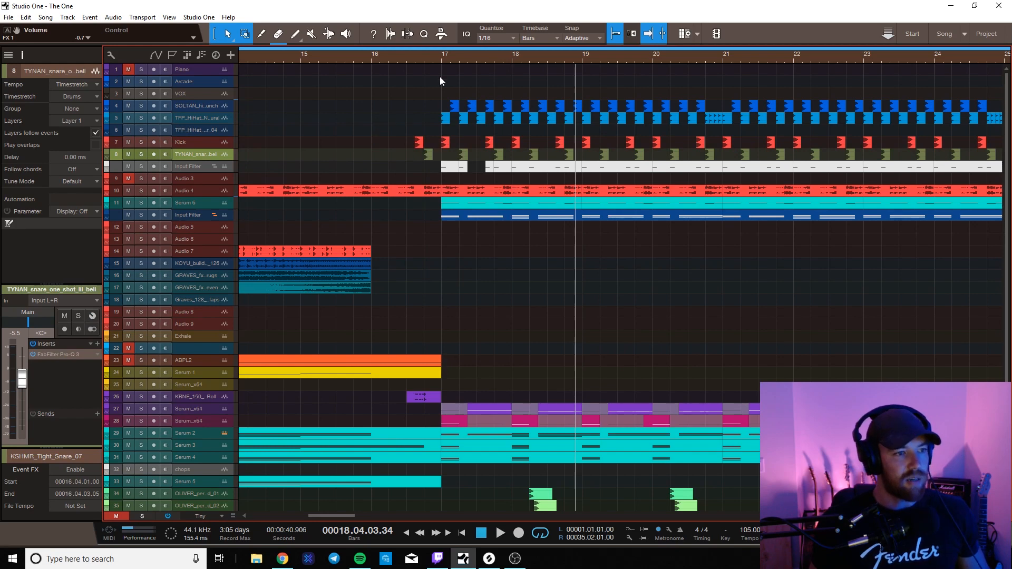
- Play the arrangement from bar 16 through the fill and into the drop
{"action": "scroll", "coordinate": [428, 54], "scroll_direction": "down", "scroll_amount": 2}
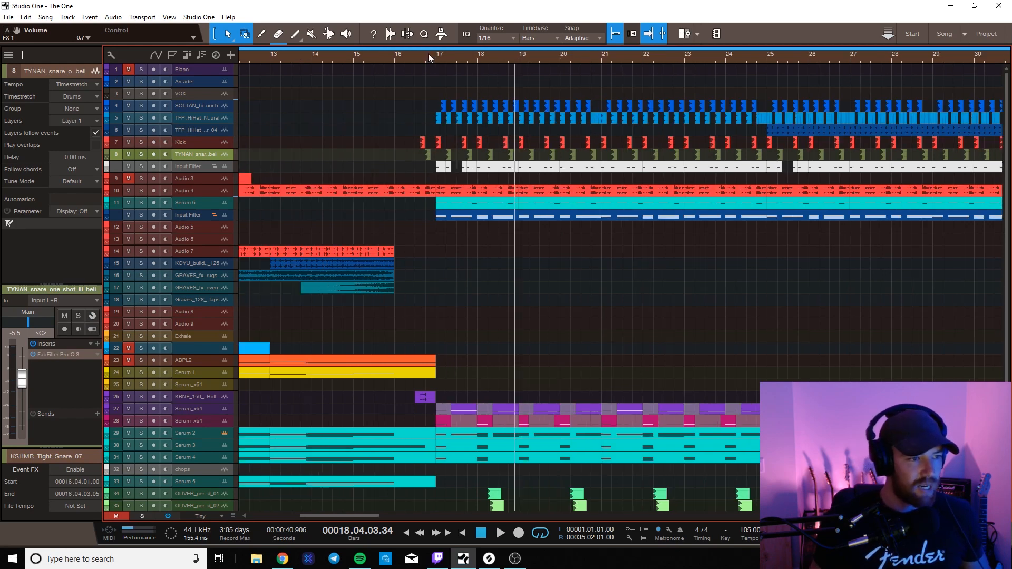
{"action": "left_click", "coordinate": [393, 58]}
{"action": "key", "text": "space"}
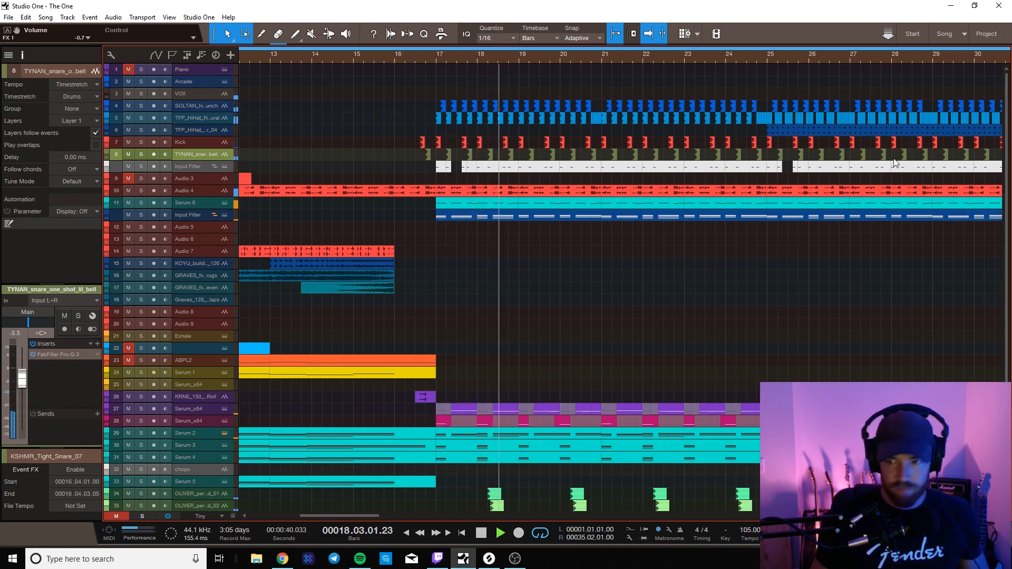
{"action": "key", "text": "space"}
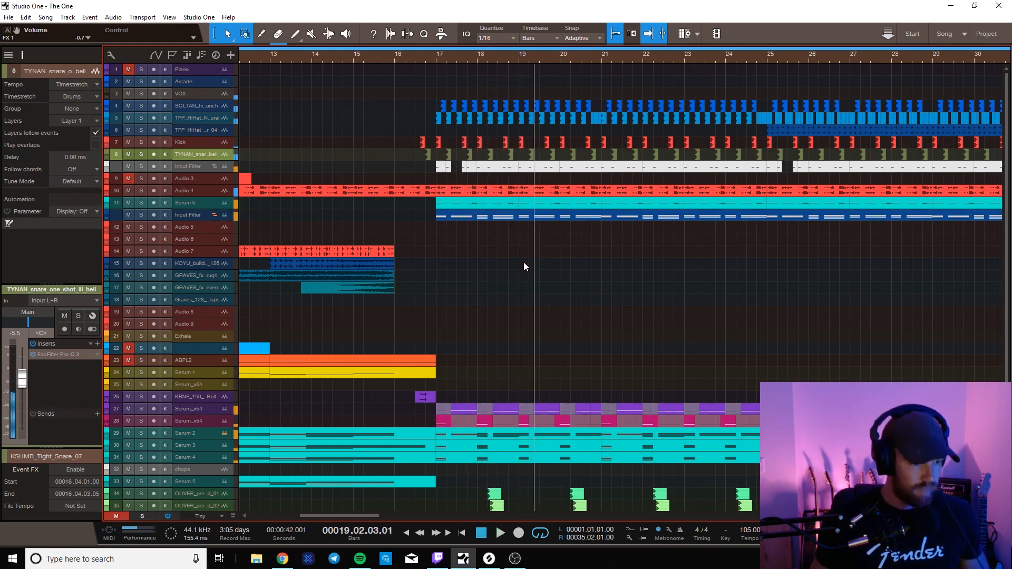
- Solo Serum 2, Serum 3 and Serum 4, and play the drop chords from bar 17 with enlarged tracks
{"action": "scroll", "coordinate": [511, 263], "scroll_direction": "down", "scroll_amount": 3}
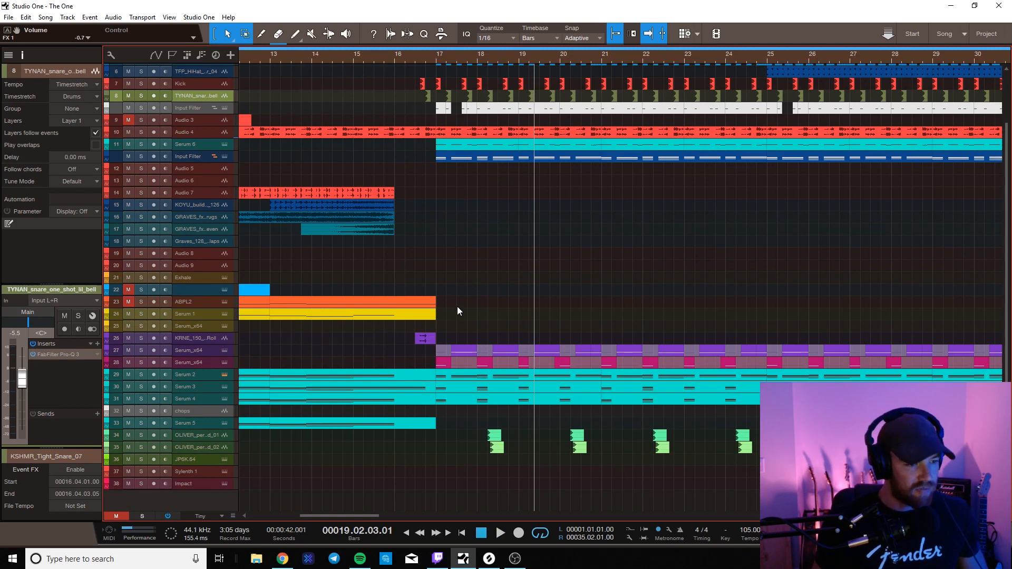
{"action": "left_click_drag", "start_coordinate": [146, 375], "coordinate": [140, 399]}
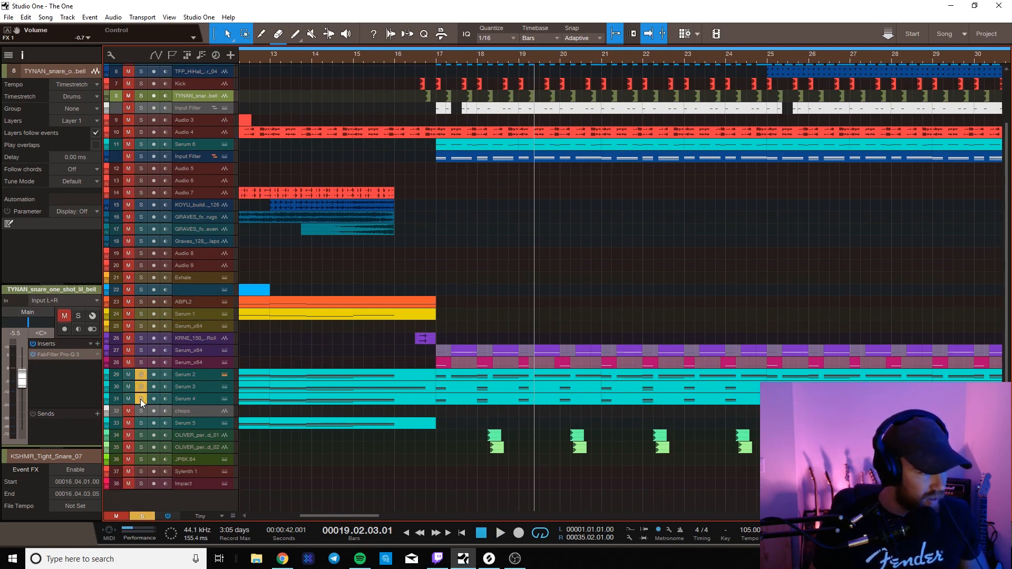
{"action": "scroll", "coordinate": [441, 60], "scroll_direction": "up", "scroll_amount": 5}
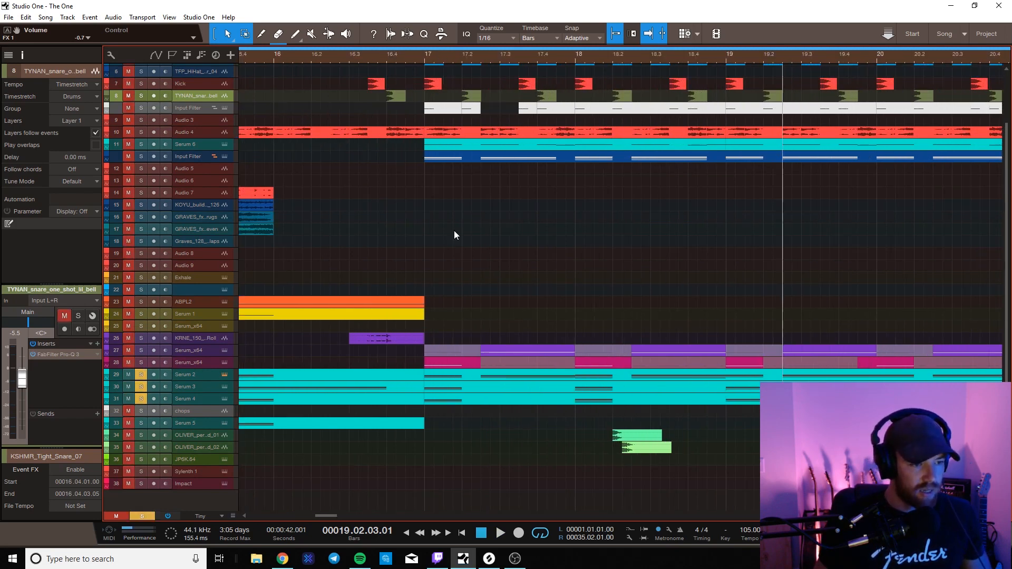
{"action": "scroll", "coordinate": [475, 218], "scroll_direction": "up", "scroll_amount": 3}
{"action": "scroll", "coordinate": [476, 233], "scroll_direction": "down", "scroll_amount": 10}
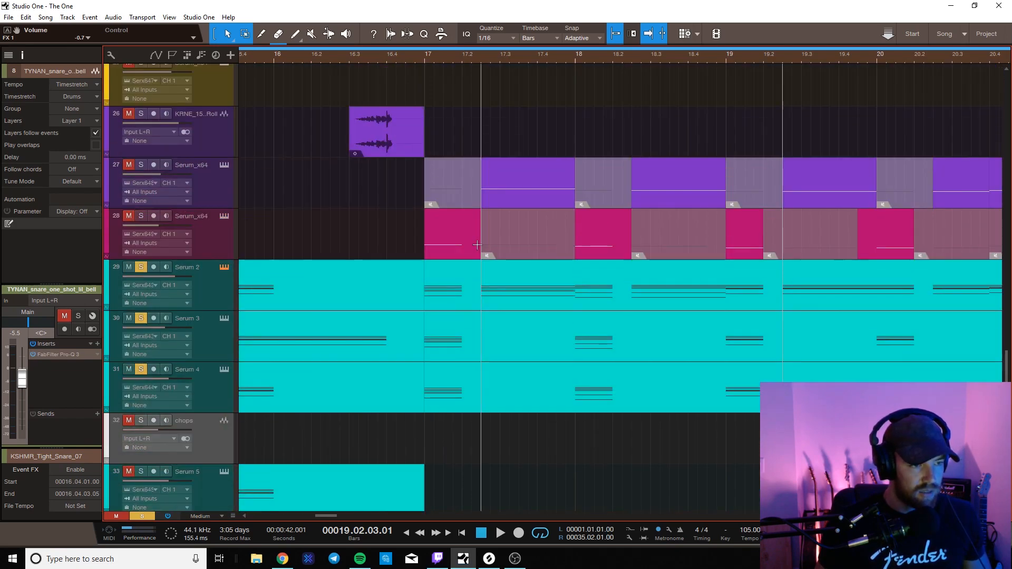
{"action": "left_click", "coordinate": [423, 55]}
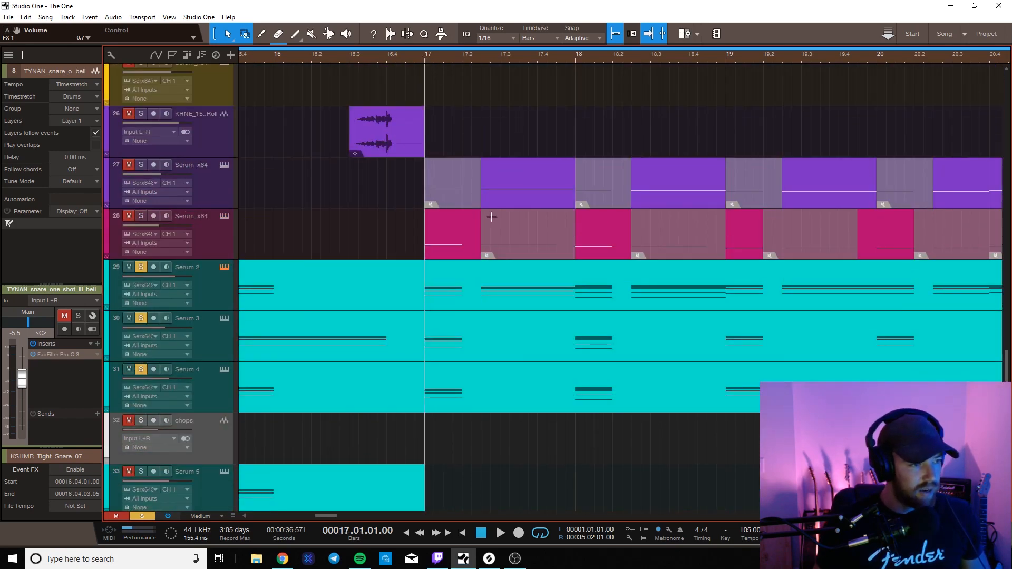
{"action": "key", "text": "space"}
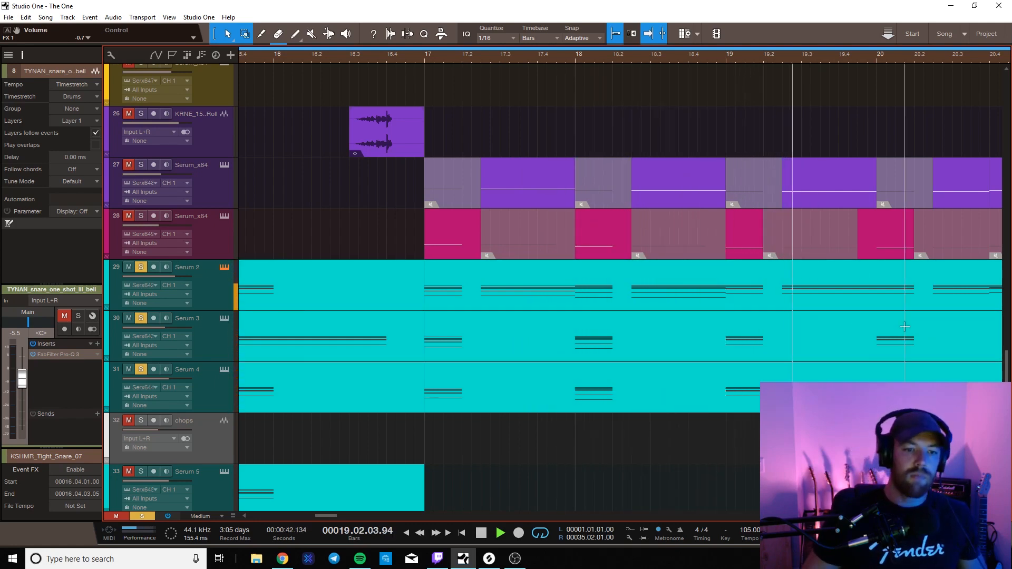
{"action": "scroll", "coordinate": [963, 53], "scroll_direction": "down", "scroll_amount": 2}
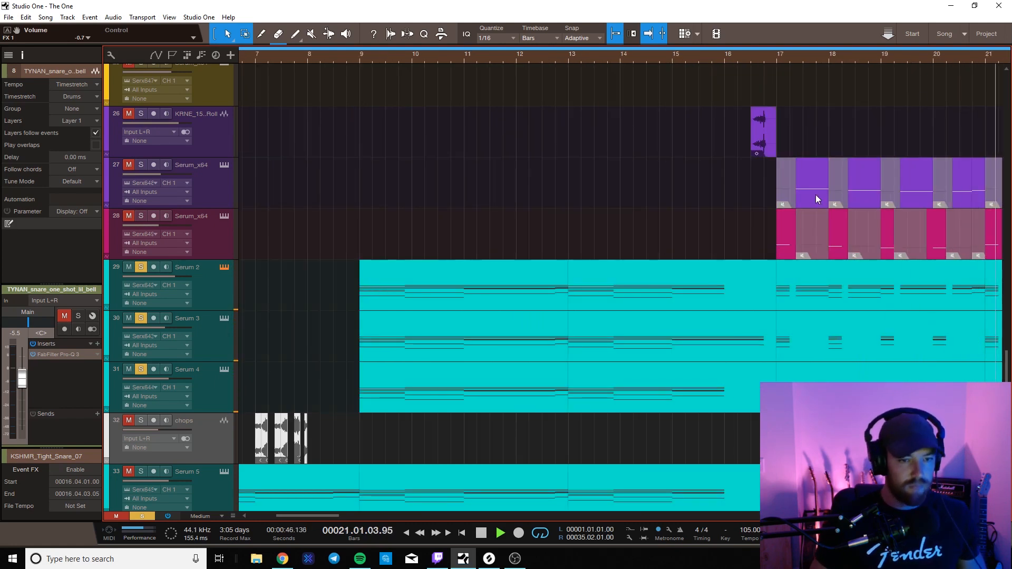
{"action": "key", "text": "space"}
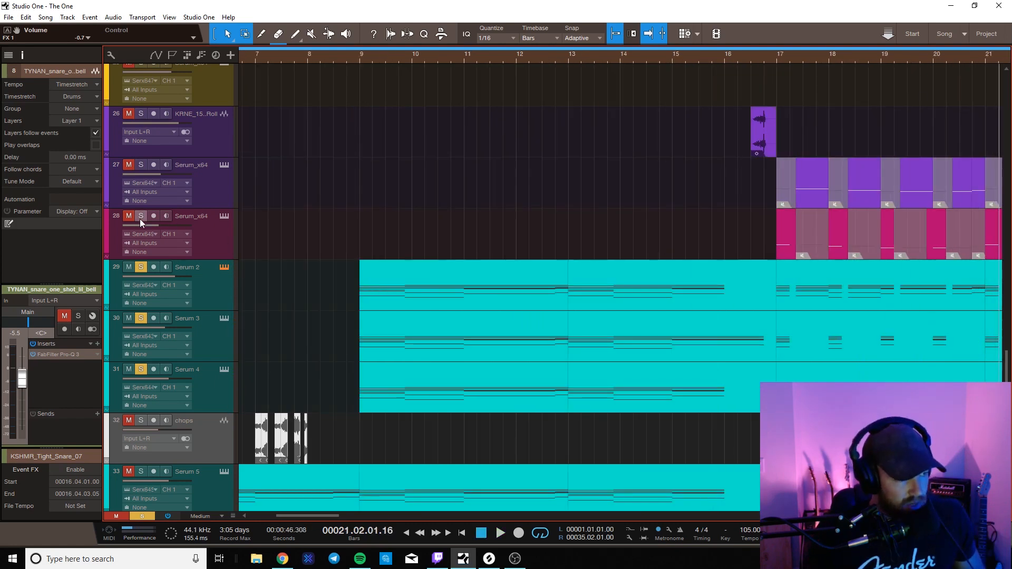
- Add the two Serum_x64 tracks, 27 and 28, to the solo and play the drop from bar 17
{"action": "left_click_drag", "start_coordinate": [307, 514], "coordinate": [327, 514]}
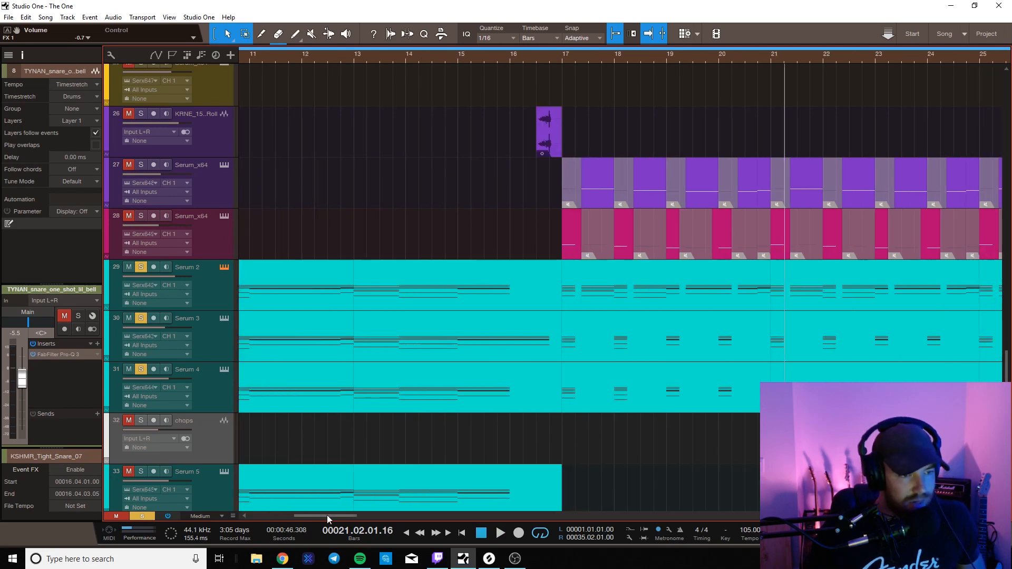
{"action": "scroll", "coordinate": [719, 232], "scroll_direction": "up", "scroll_amount": 4}
{"action": "scroll", "coordinate": [701, 211], "scroll_direction": "down", "scroll_amount": 2}
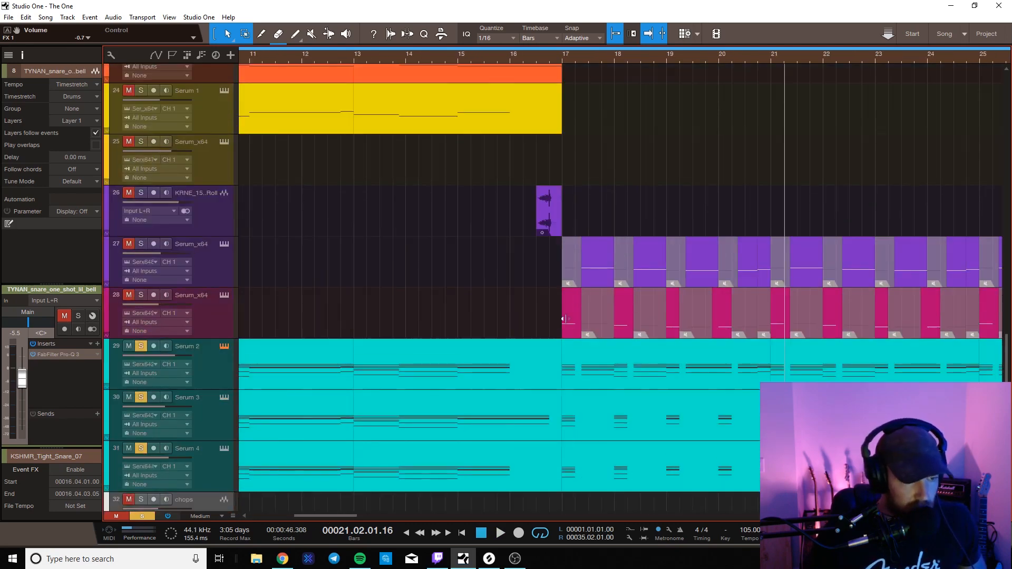
{"action": "left_click", "coordinate": [144, 245]}
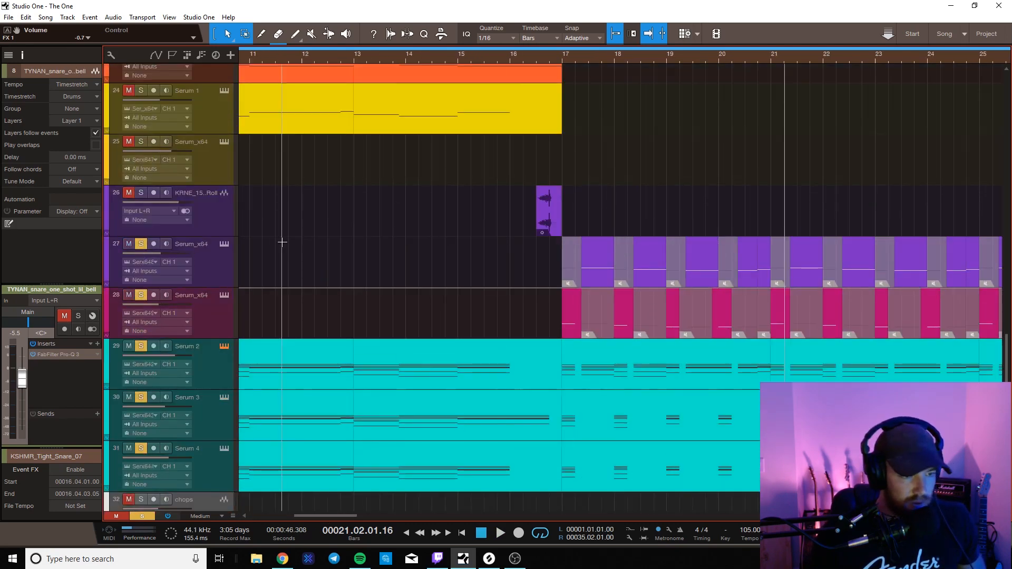
{"action": "left_click", "coordinate": [565, 65]}
{"action": "key", "text": "space"}
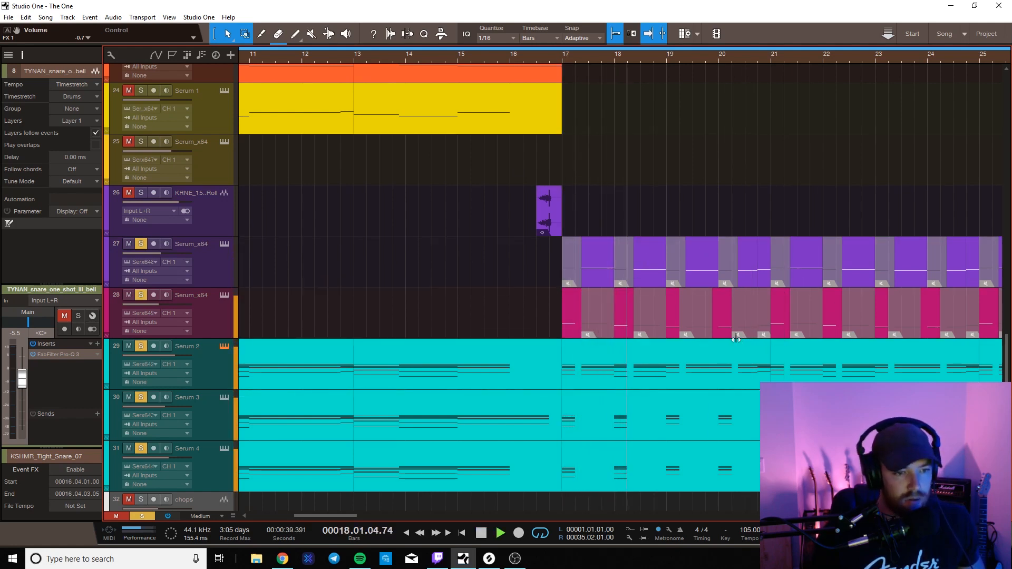
- Stop playback, leave only the pink Serum_x64 track 28 soloed, and play its part from bar 17
{"action": "key", "text": "space"}
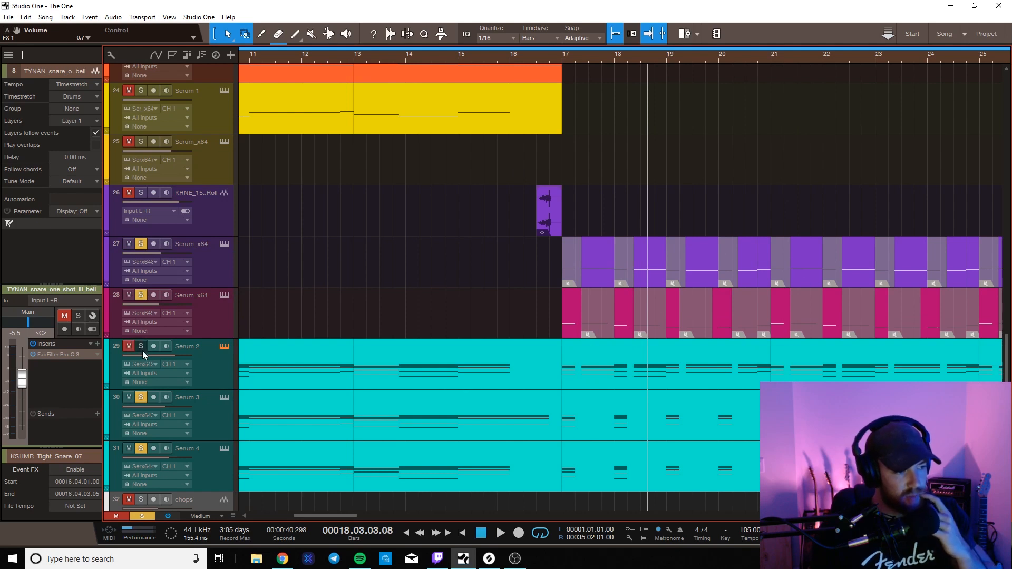
{"action": "left_click", "coordinate": [141, 244]}
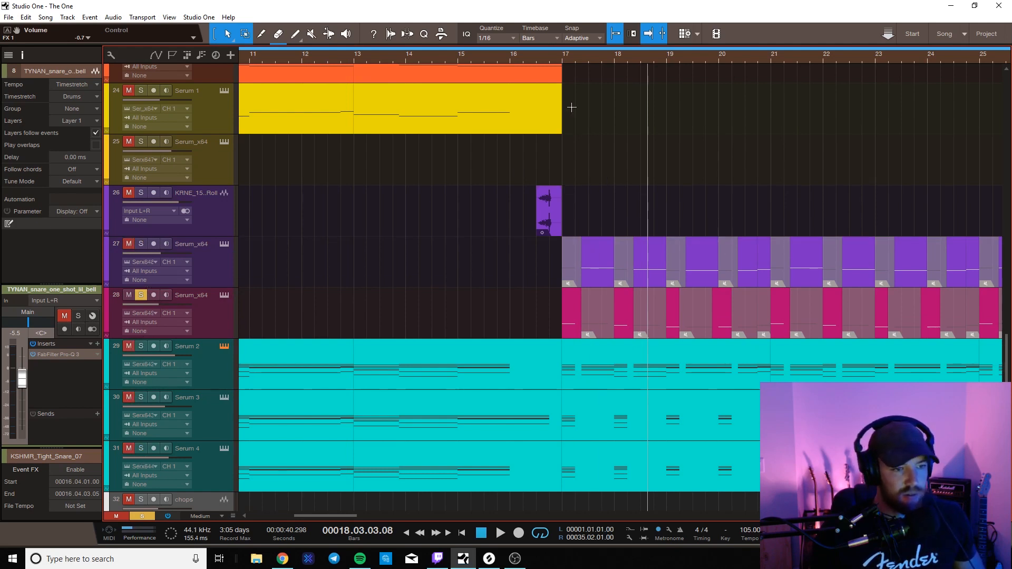
{"action": "left_click", "coordinate": [563, 58]}
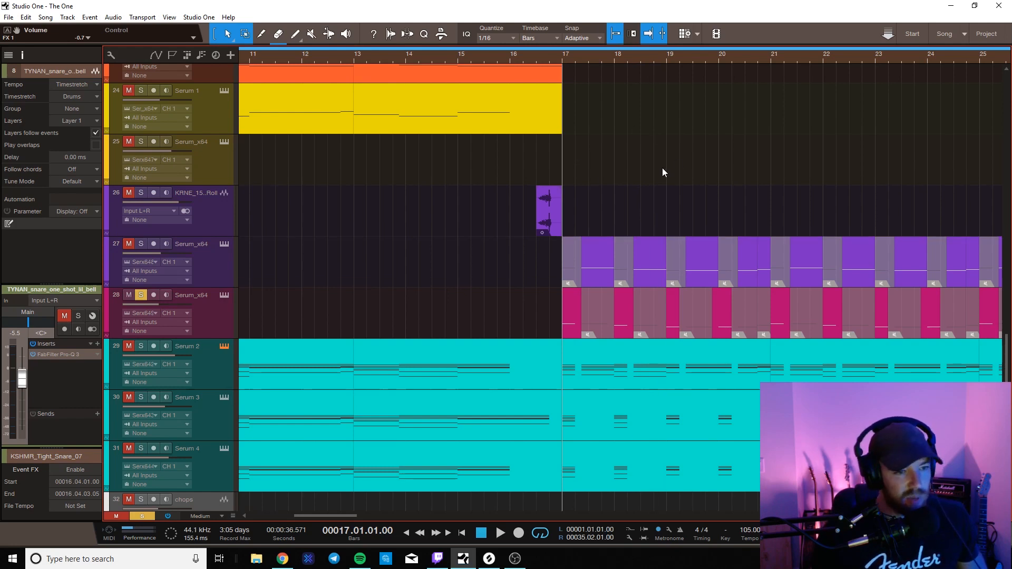
{"action": "key", "text": "space"}
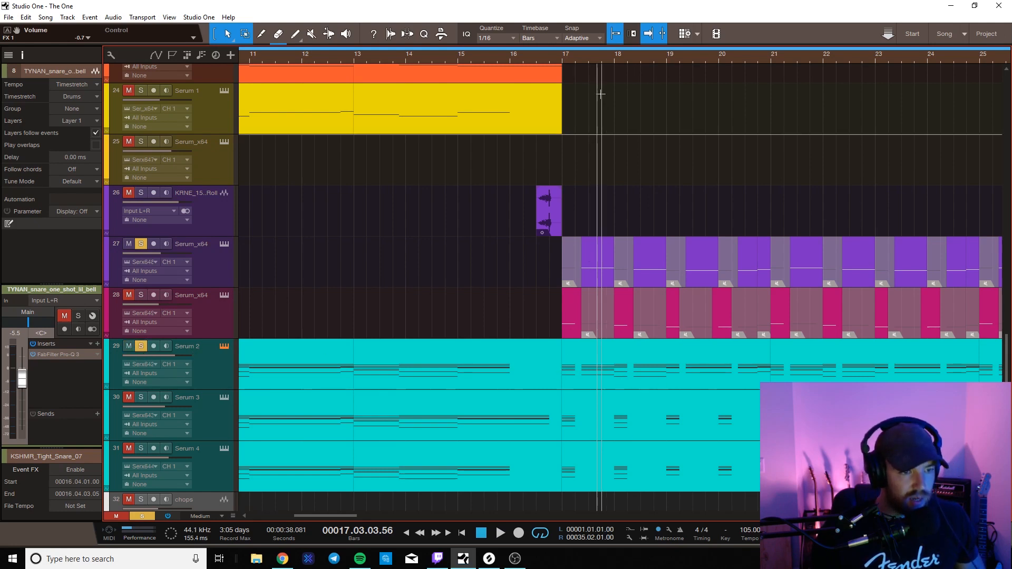
- Play the start of the drop with only the purple Serum_x64 track 27 and Serum 2 soloed
{"action": "left_click", "coordinate": [584, 56]}
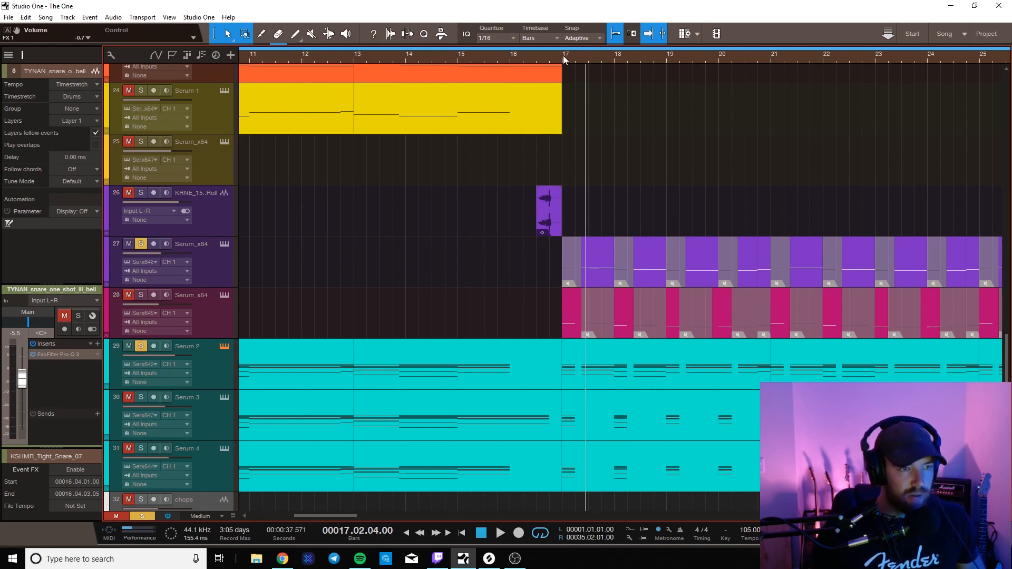
{"action": "key", "text": "space"}
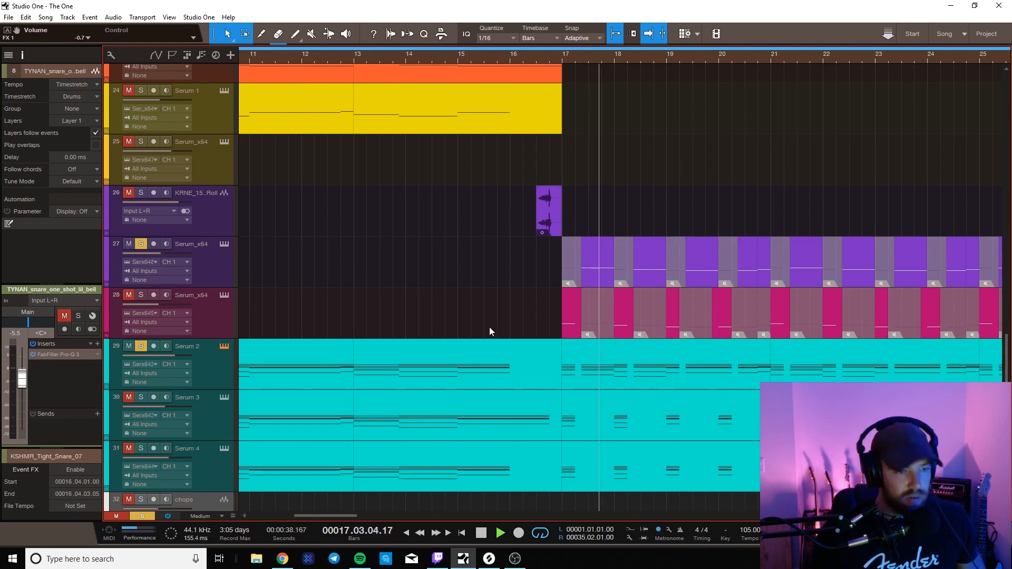
{"action": "key", "text": "space"}
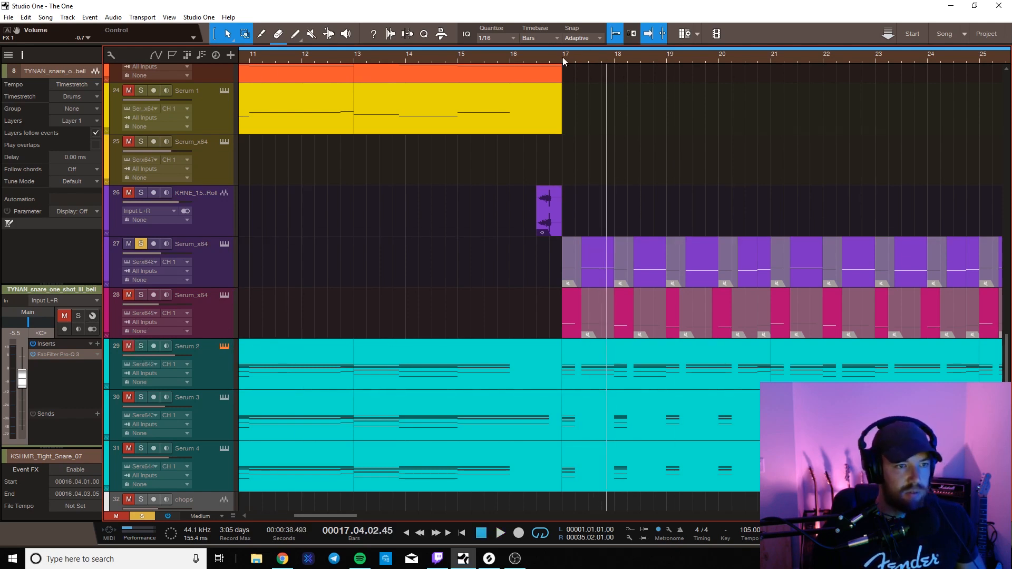
- Play the purple Serum_x64 track 27 by itself from bar 17
{"action": "left_click", "coordinate": [562, 57]}
{"action": "key", "text": "space"}
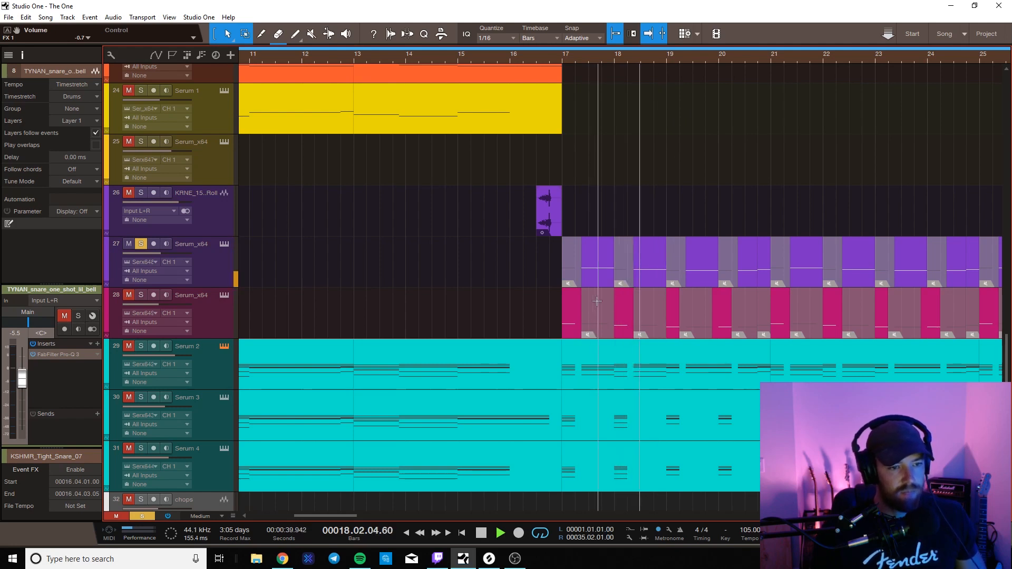
{"action": "key", "text": "space"}
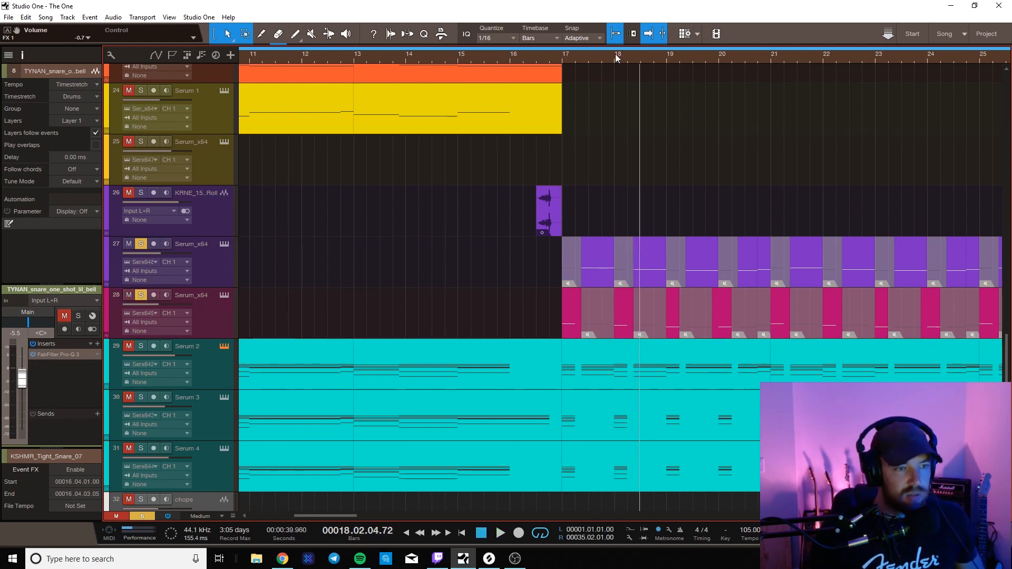
- Play Serum_x64 tracks 27 and 28 soloed together from bar 17 to hear how their parts alternate
{"action": "left_click", "coordinate": [566, 56]}
{"action": "key", "text": "space"}
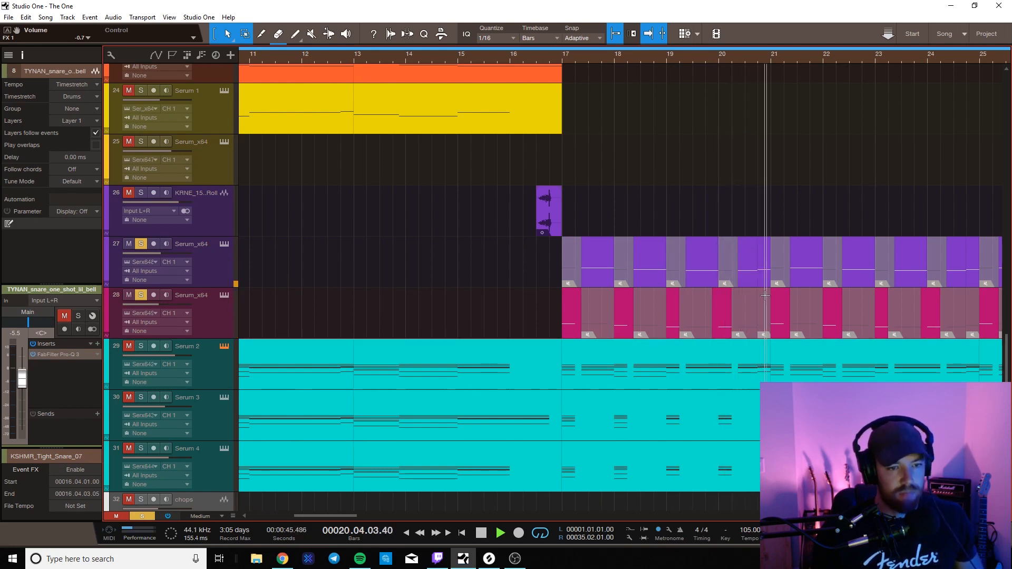
{"action": "key", "text": "space"}
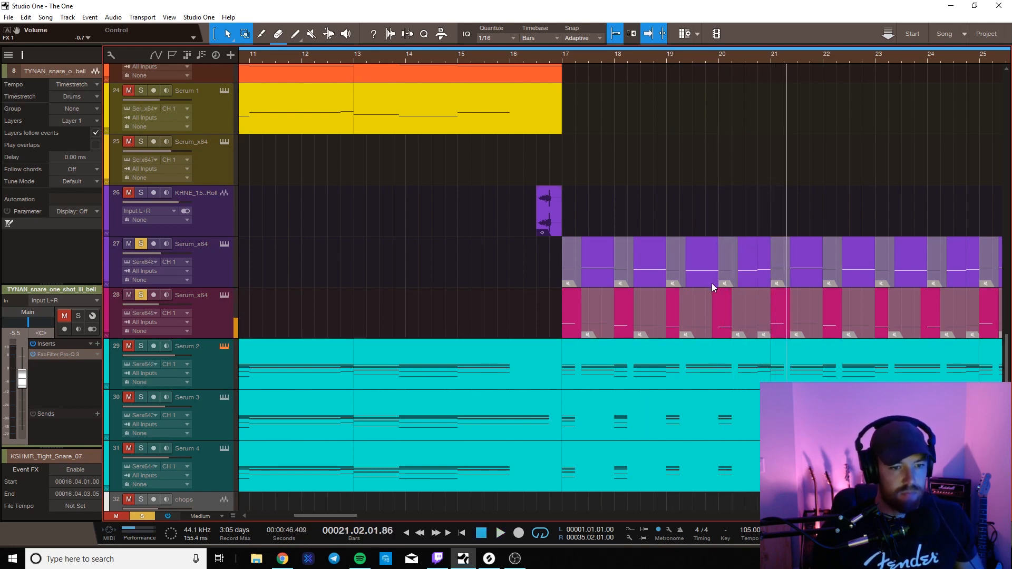
- Solo both Serum_x64 tracks with Serum 2, Serum 3 and Serum 4, and play the layered drop from bar 17
{"action": "left_click", "coordinate": [140, 296]}
{"action": "left_click", "coordinate": [138, 244]}
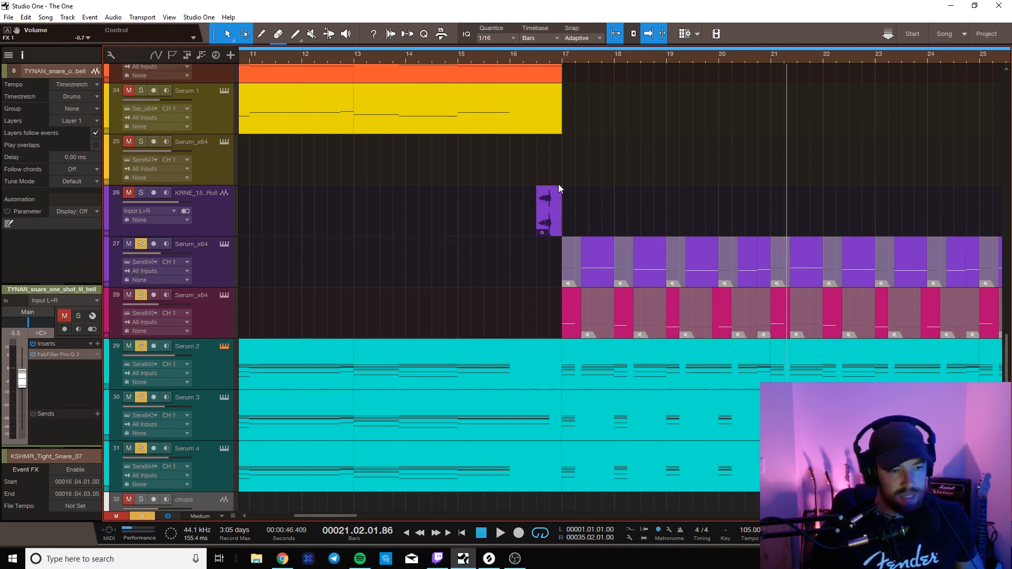
{"action": "left_click", "coordinate": [562, 59]}
{"action": "key", "text": "space"}
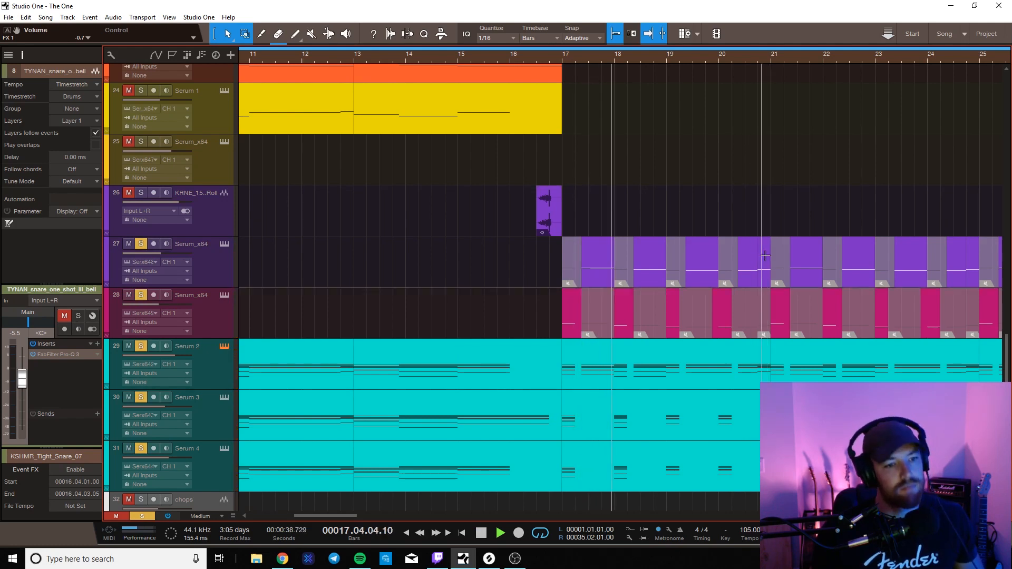
- Unsolo tracks 27 to 31 during playback to hear the whole drop, and save the song
{"action": "scroll", "coordinate": [773, 203], "scroll_direction": "down", "scroll_amount": 1}
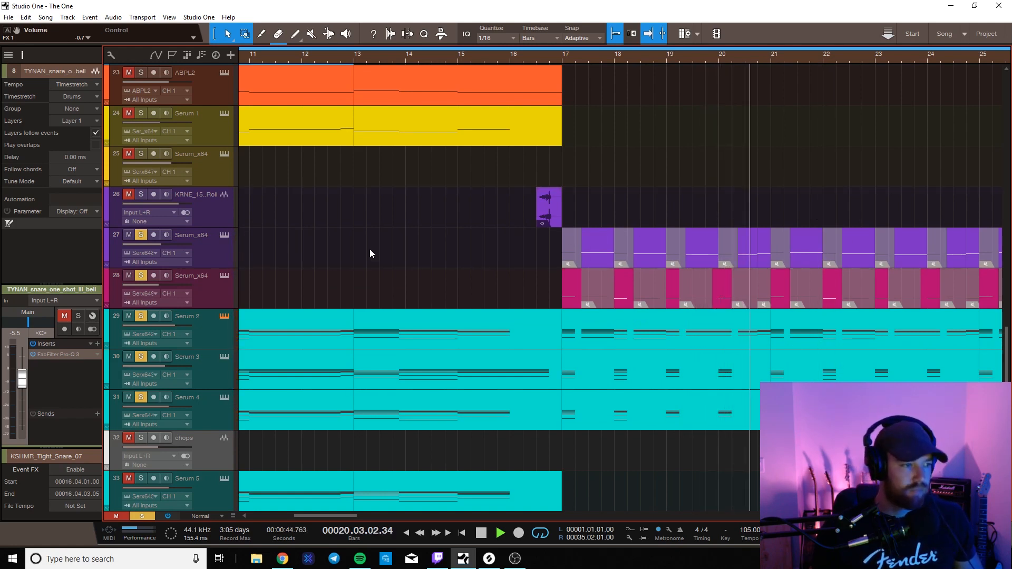
{"action": "left_click_drag", "start_coordinate": [141, 235], "coordinate": [137, 396]}
{"action": "key", "text": "ctrl+s"}
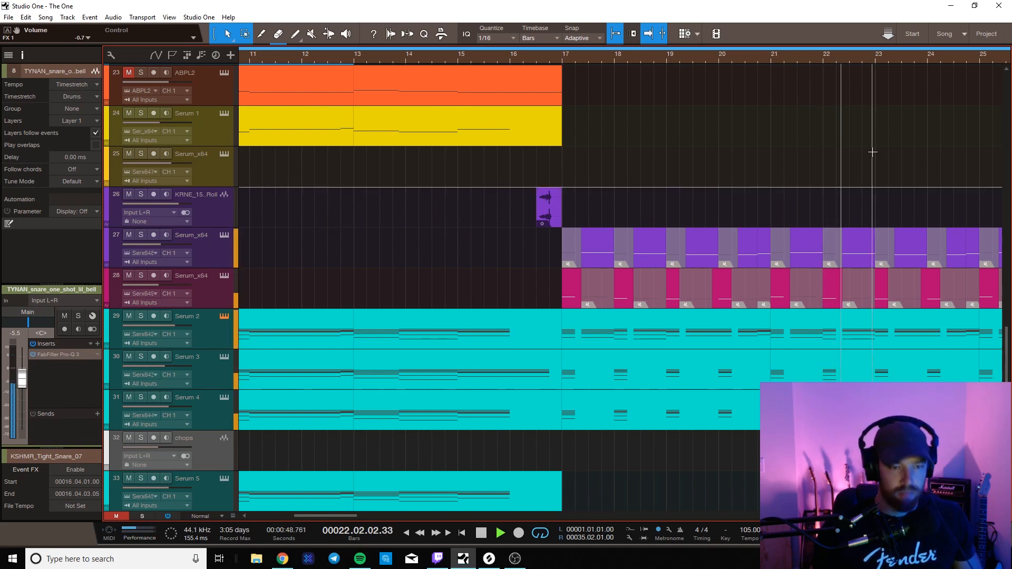
{"action": "scroll", "coordinate": [865, 149], "scroll_direction": "down", "scroll_amount": 2}
{"action": "scroll", "coordinate": [873, 146], "scroll_direction": "down", "scroll_amount": 1}
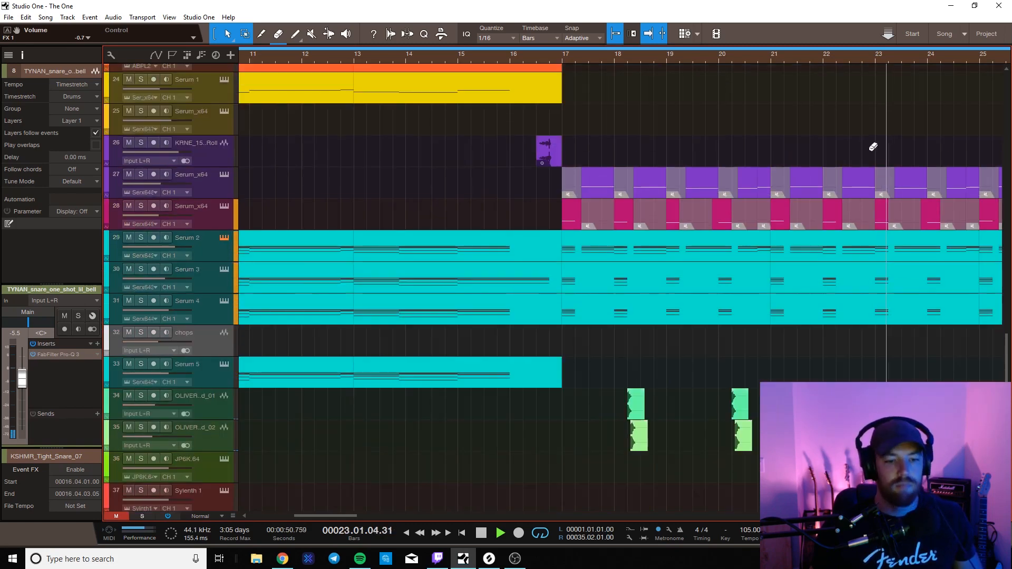
{"action": "key", "text": "space"}
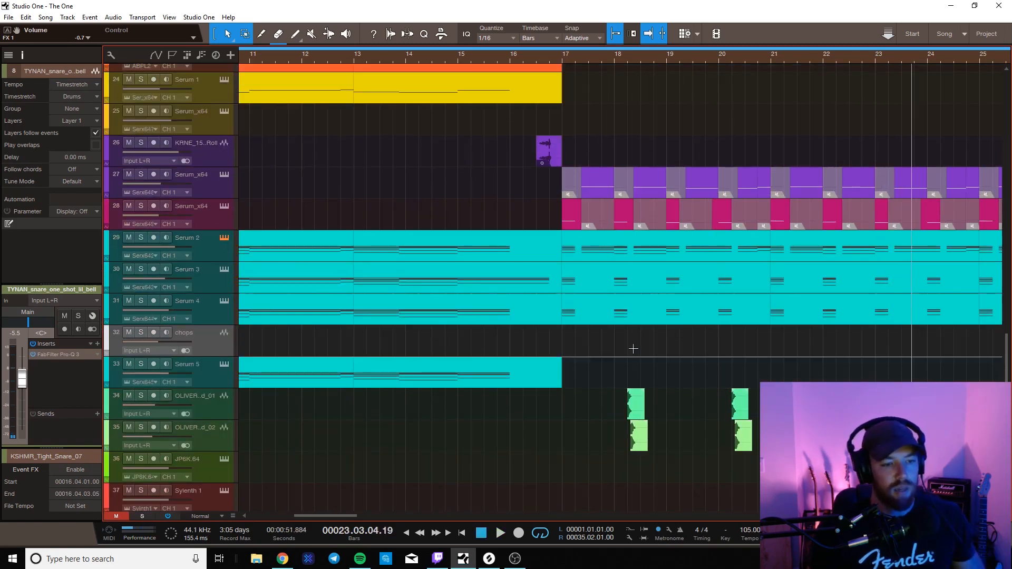
- Select the two OLIVER percussion tracks and move them up the track list to just above the Kick track
{"action": "left_click_drag", "start_coordinate": [658, 389], "coordinate": [624, 438]}
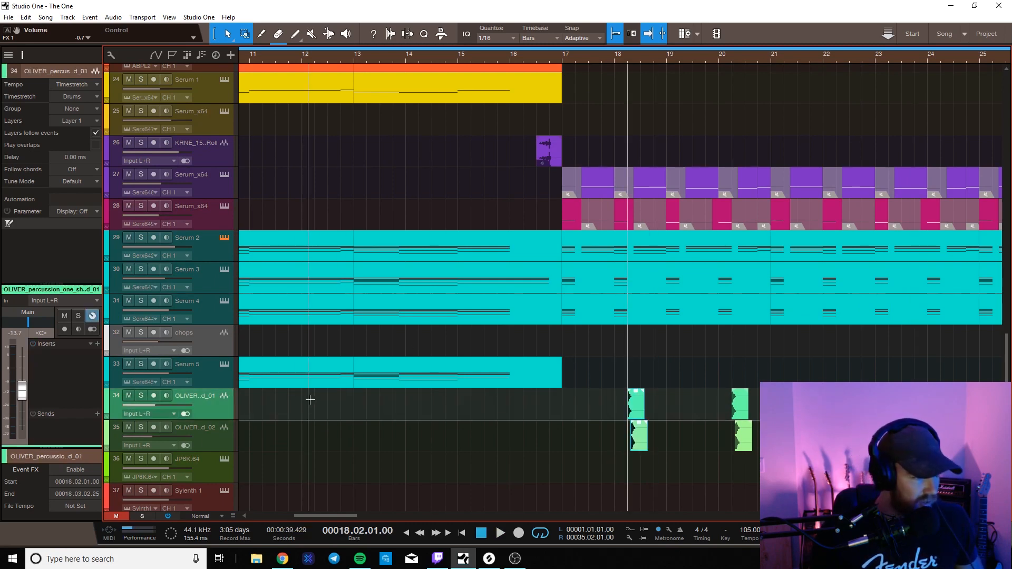
{"action": "scroll", "coordinate": [337, 387], "scroll_direction": "down", "scroll_amount": 2}
{"action": "scroll", "coordinate": [373, 370], "scroll_direction": "down", "scroll_amount": 2}
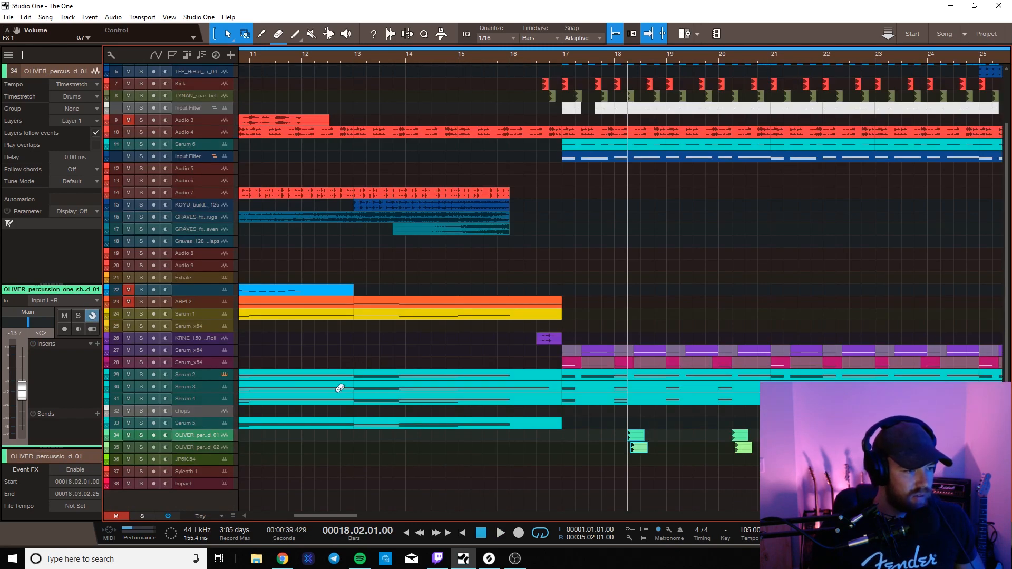
{"action": "left_click", "coordinate": [195, 447], "text": "shift"}
{"action": "left_click_drag", "start_coordinate": [230, 156], "coordinate": [227, 84]}
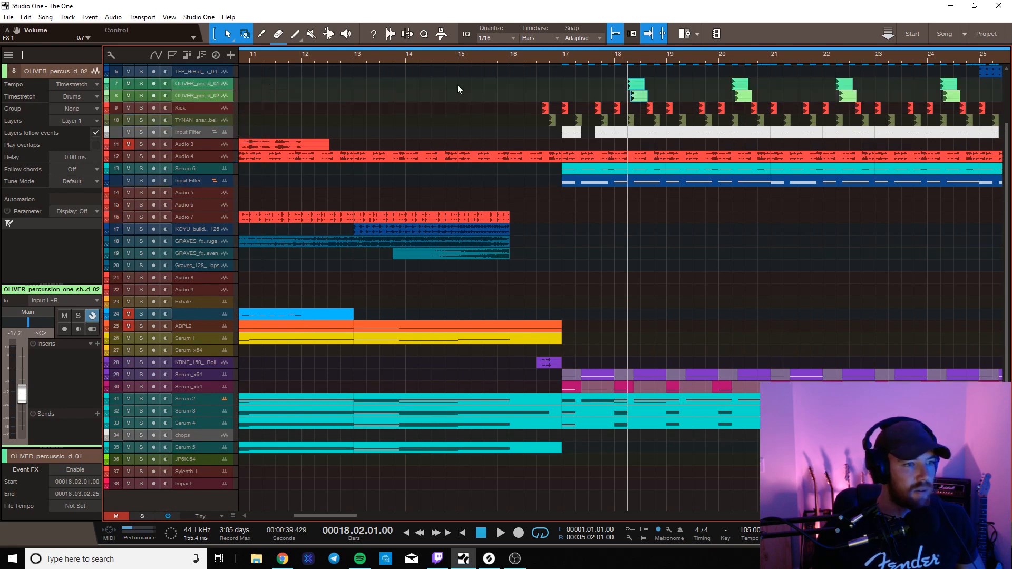
- Play the full mix from the fill before bar 17 into the drop, and save the song
{"action": "left_click", "coordinate": [543, 54]}
{"action": "key", "text": "space"}
{"action": "key", "text": "ctrl+s"}
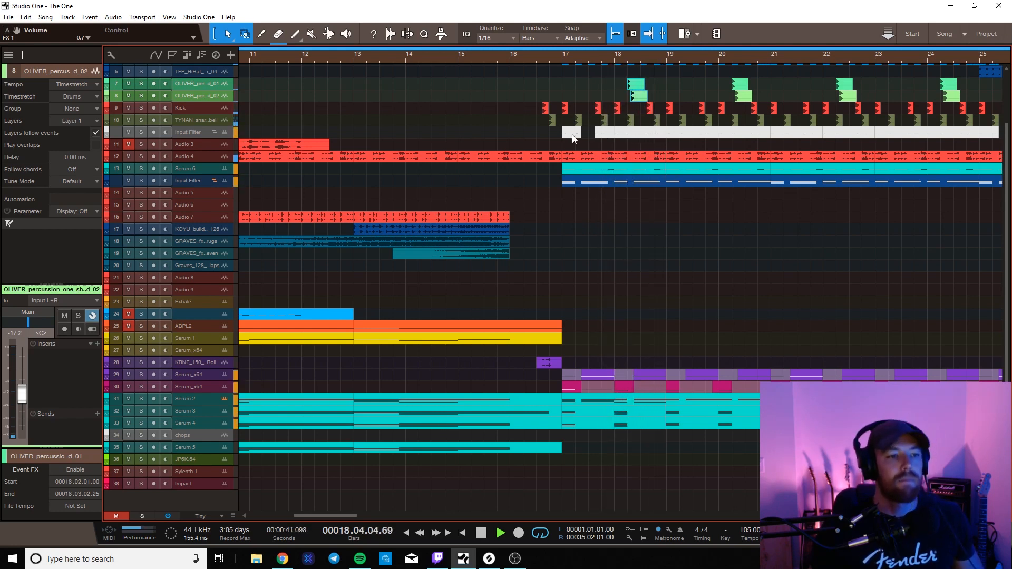
{"action": "key", "text": "space"}
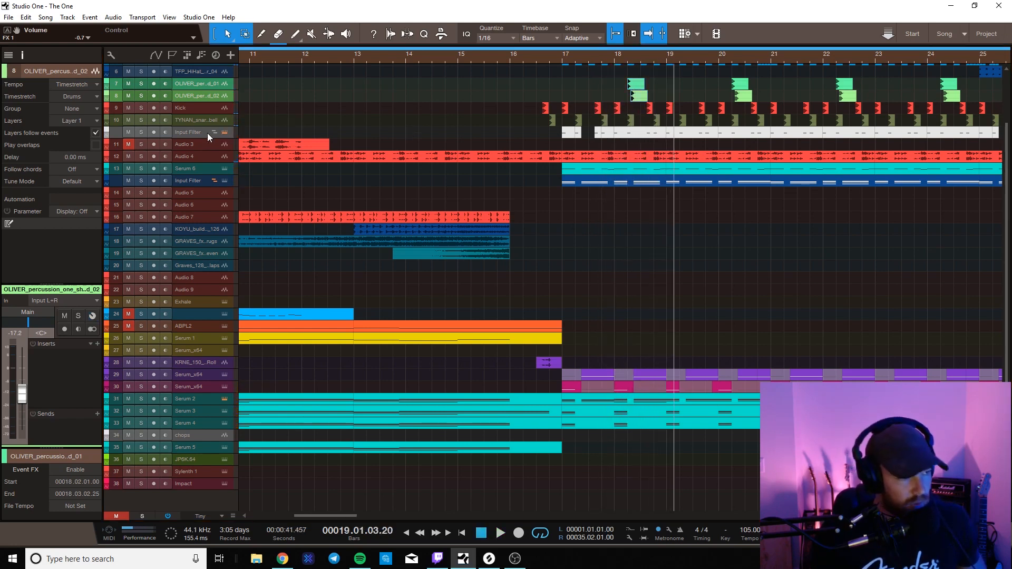
- Show the LFOTool curve driven by the white Input Filter track, place its window below the drums, and play the drop
{"action": "left_click", "coordinate": [207, 133]}
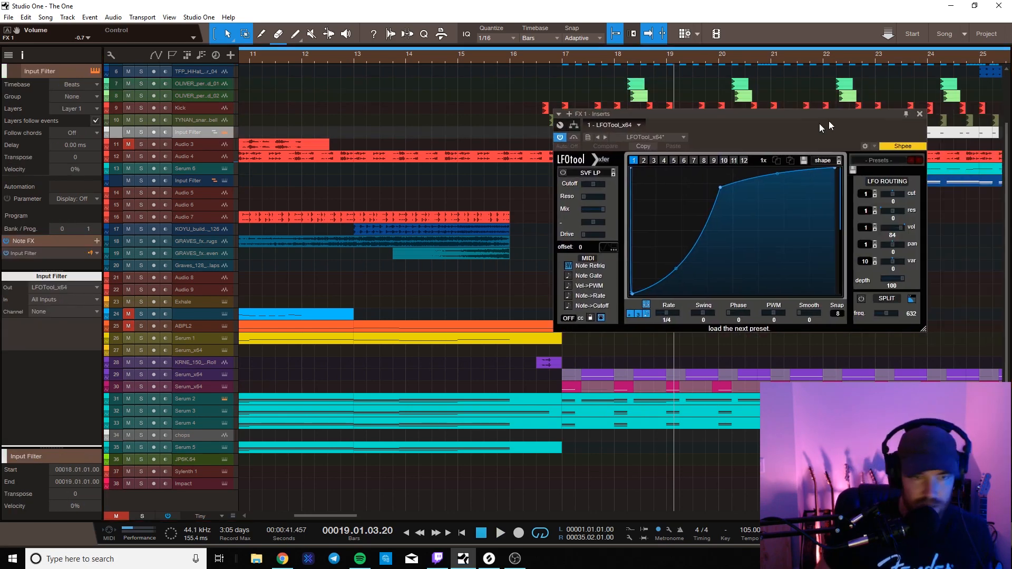
{"action": "left_click_drag", "start_coordinate": [828, 121], "coordinate": [763, 217]}
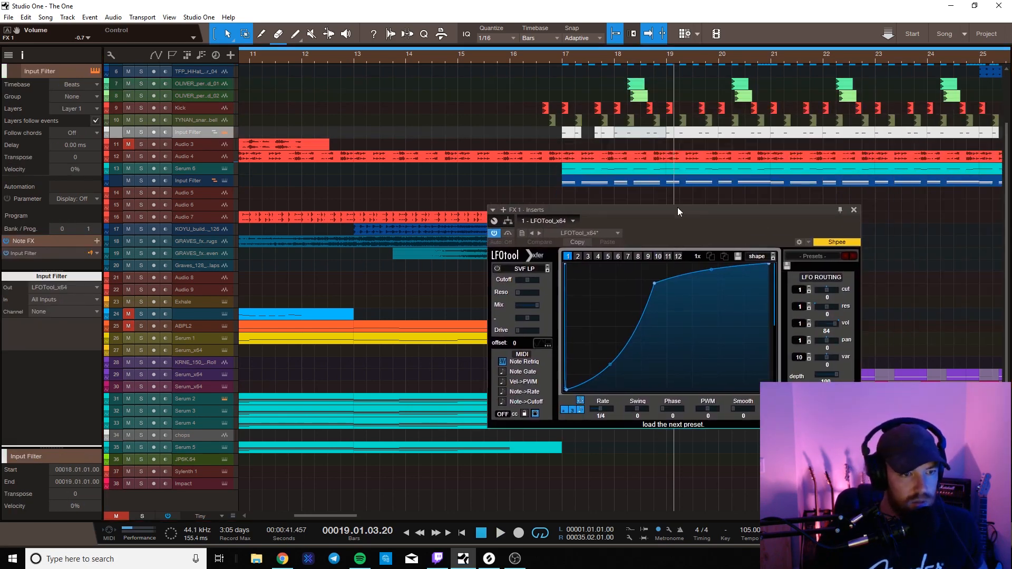
{"action": "mouse_move", "coordinate": [678, 207]}
{"action": "left_mouse_down"}
{"action": "mouse_move", "coordinate": [698, 210]}
{"action": "mouse_move", "coordinate": [679, 207]}
{"action": "left_mouse_up"}
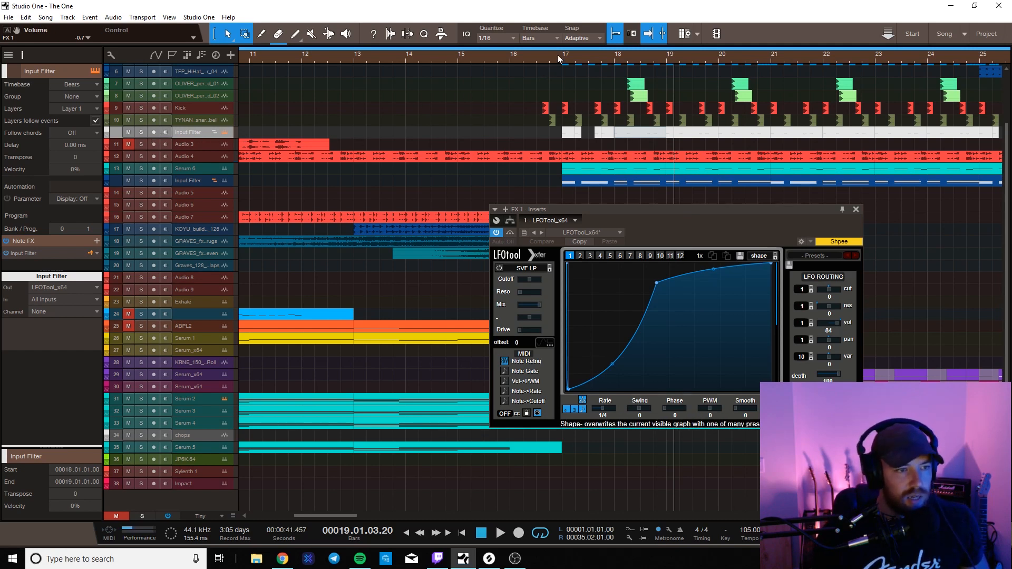
{"action": "key", "text": "space"}
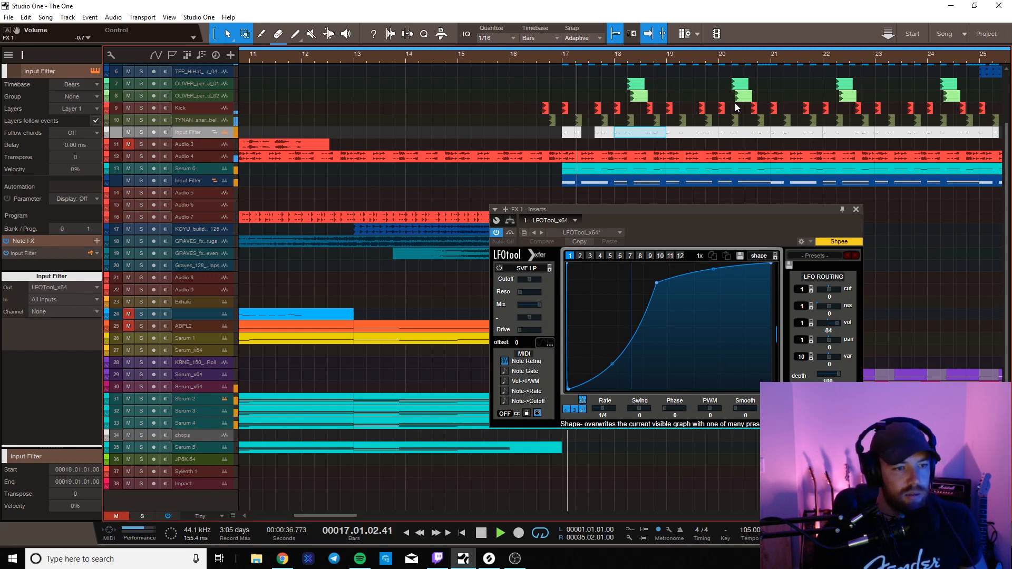